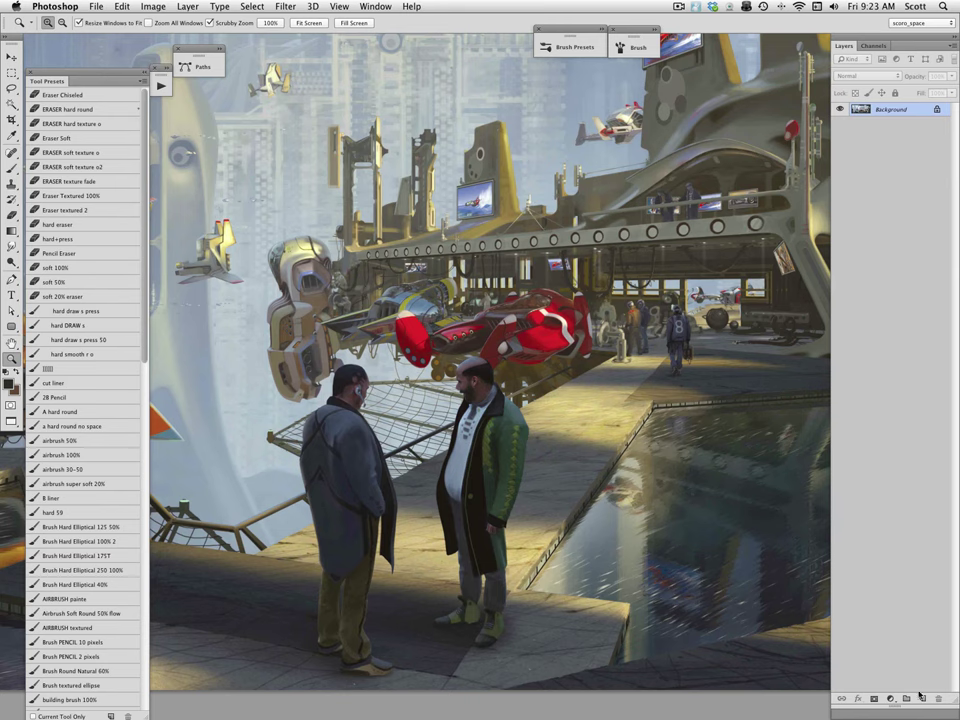
- Circle the distant aircraft in the hangar window with a near-white stroke on a new layer, using the hard DRAW s brush preset
{"action": "left_click", "coordinate": [11, 167]}
{"action": "left_click", "coordinate": [96, 326]}
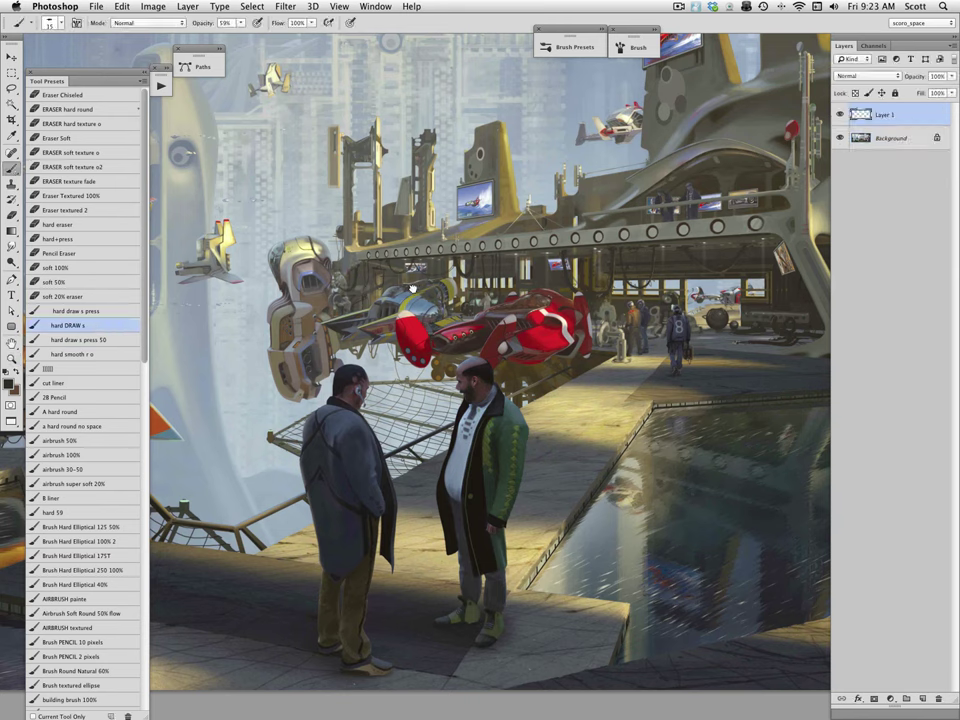
{"action": "left_click", "coordinate": [490, 190], "text": "alt"}
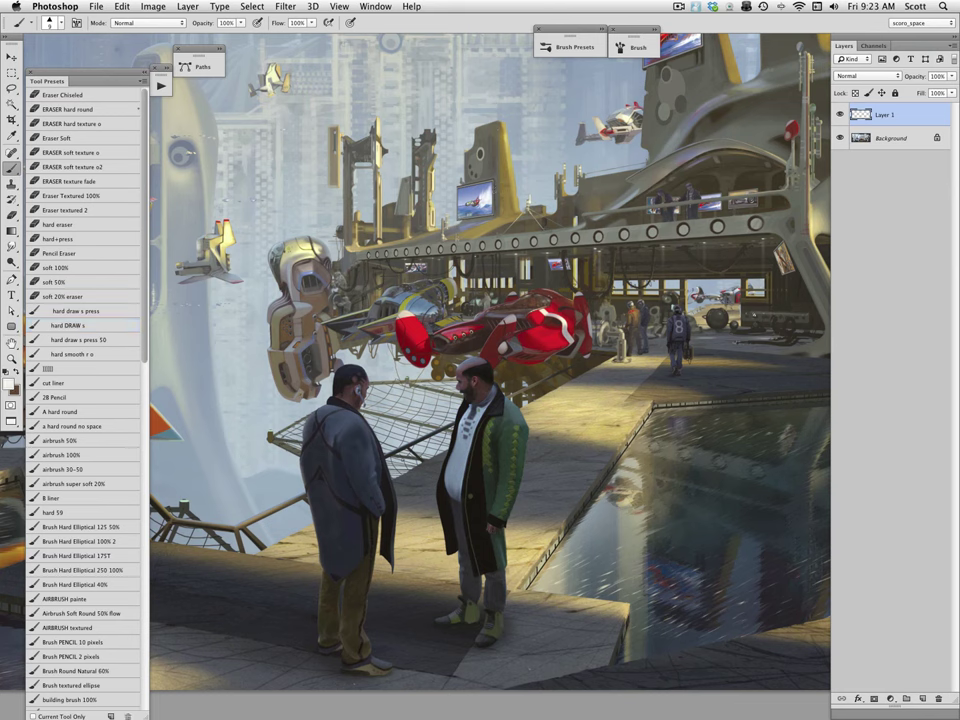
{"action": "left_click_drag", "start_coordinate": [770, 276], "coordinate": [745, 271]}
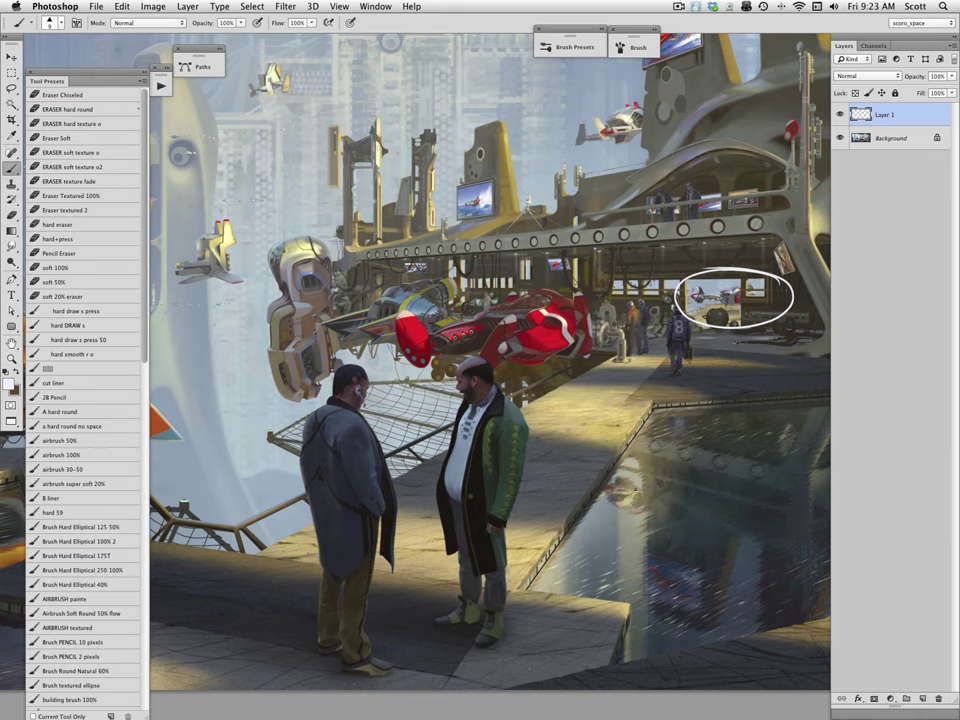
{"action": "left_click_drag", "start_coordinate": [284, 435], "coordinate": [305, 446]}
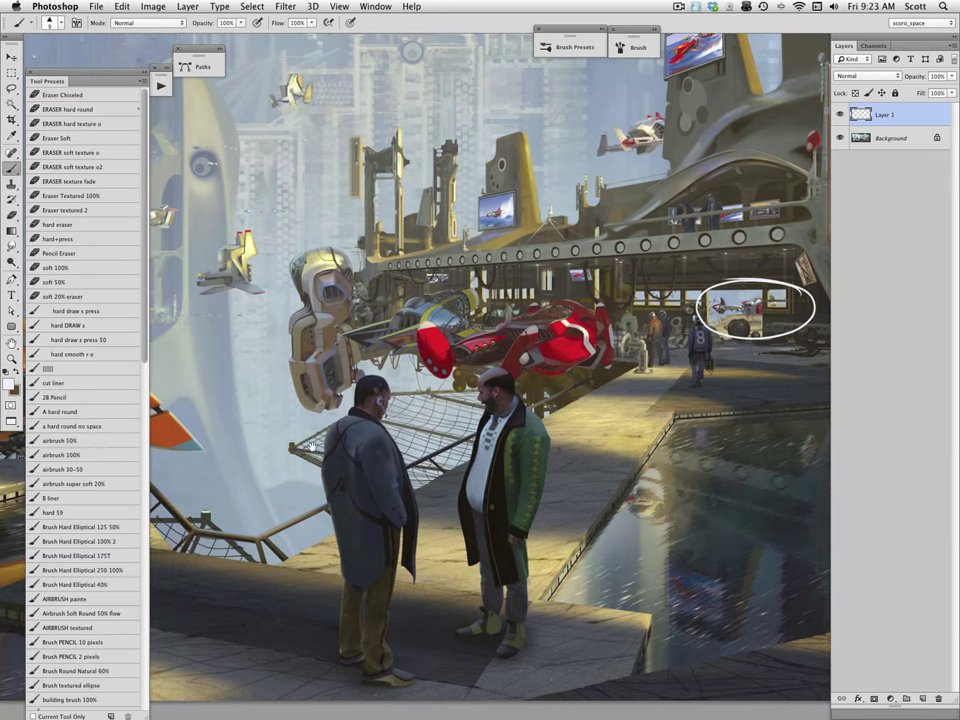
{"action": "left_click_drag", "start_coordinate": [539, 484], "coordinate": [557, 482]}
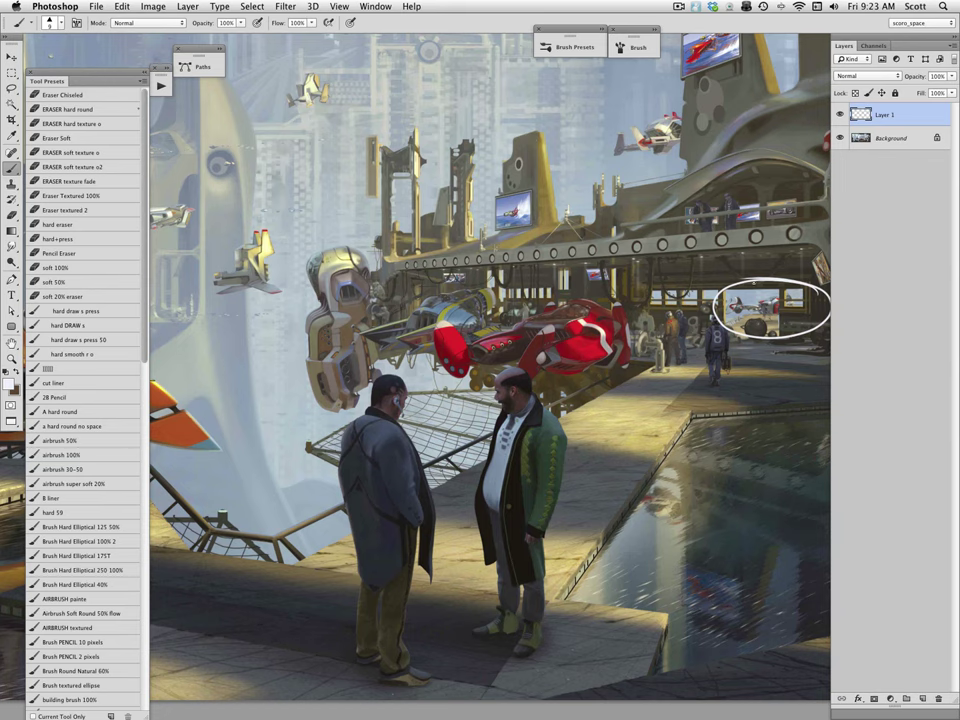
- Close the hangar painting without keeping its changes and return the remaining sketch documents to floating windows
{"action": "key", "text": "super+w"}
{"action": "left_click", "coordinate": [450, 247]}
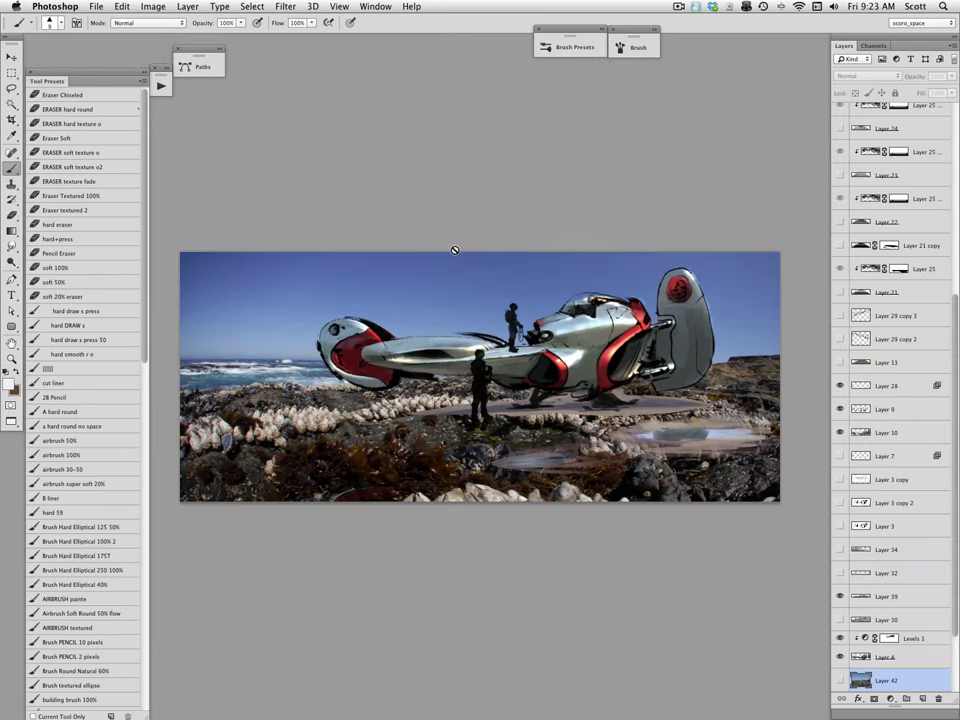
{"action": "key", "text": "f"}
{"action": "key", "text": "f"}
- Stack the windows of SR_blast_sketch_6.psd, SR_blast_sketch_6_e.psd and SR_blast_sketch_6_d.psd vertically so the aircraft versions can be compared
{"action": "left_click_drag", "start_coordinate": [605, 272], "coordinate": [644, 286]}
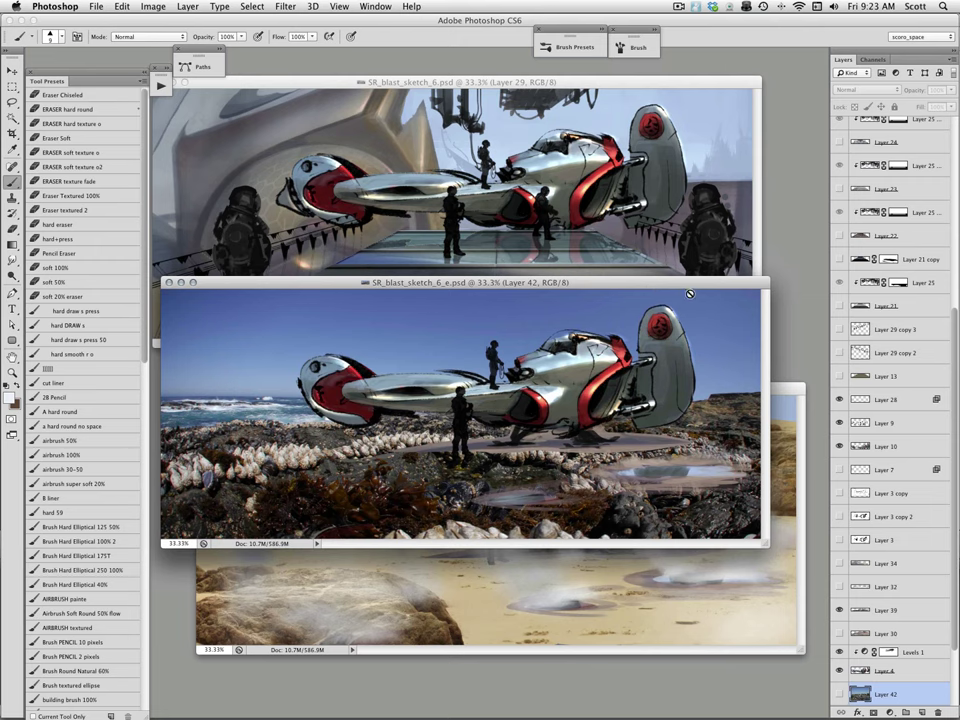
{"action": "left_click_drag", "start_coordinate": [510, 82], "coordinate": [515, 52]}
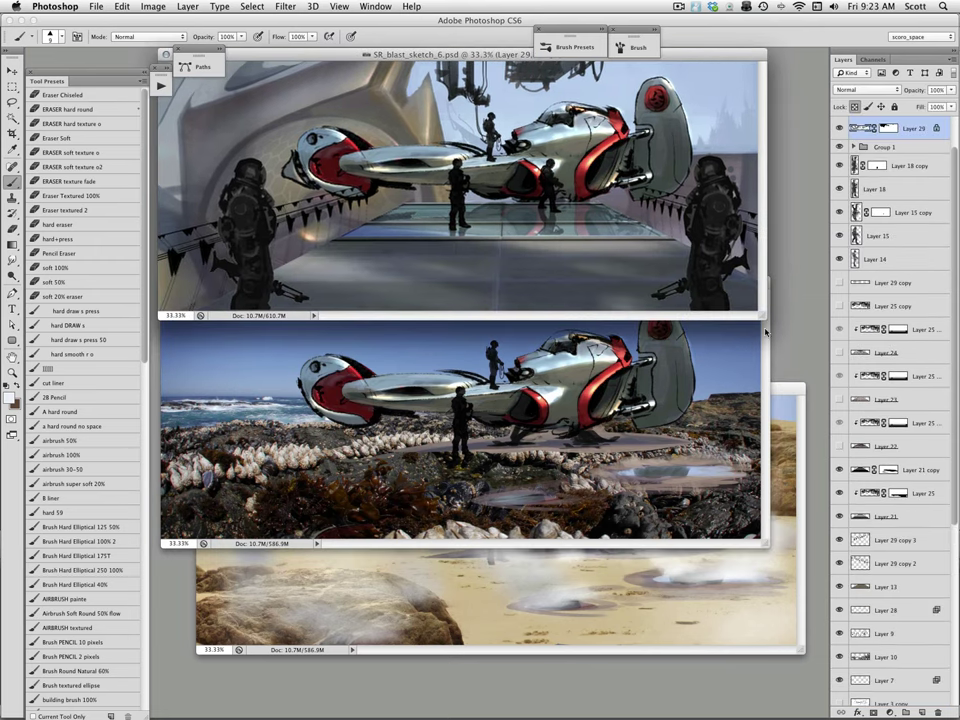
{"action": "left_click", "coordinate": [763, 322]}
{"action": "left_click_drag", "start_coordinate": [717, 281], "coordinate": [715, 225]}
{"action": "left_click_drag", "start_coordinate": [796, 390], "coordinate": [755, 462]}
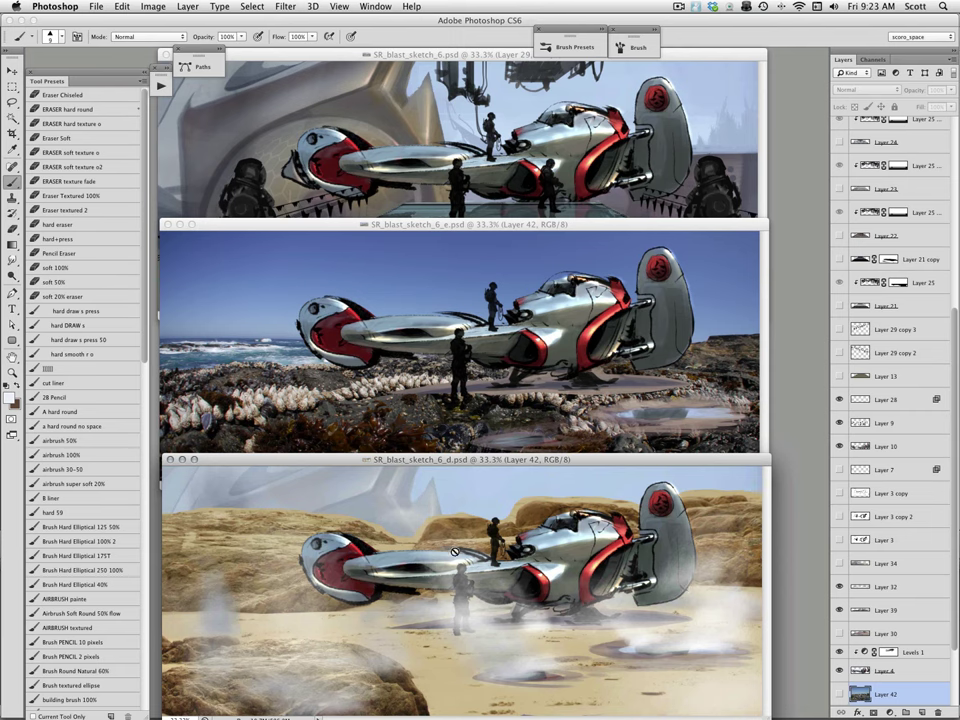
{"action": "left_click_drag", "start_coordinate": [687, 464], "coordinate": [685, 455]}
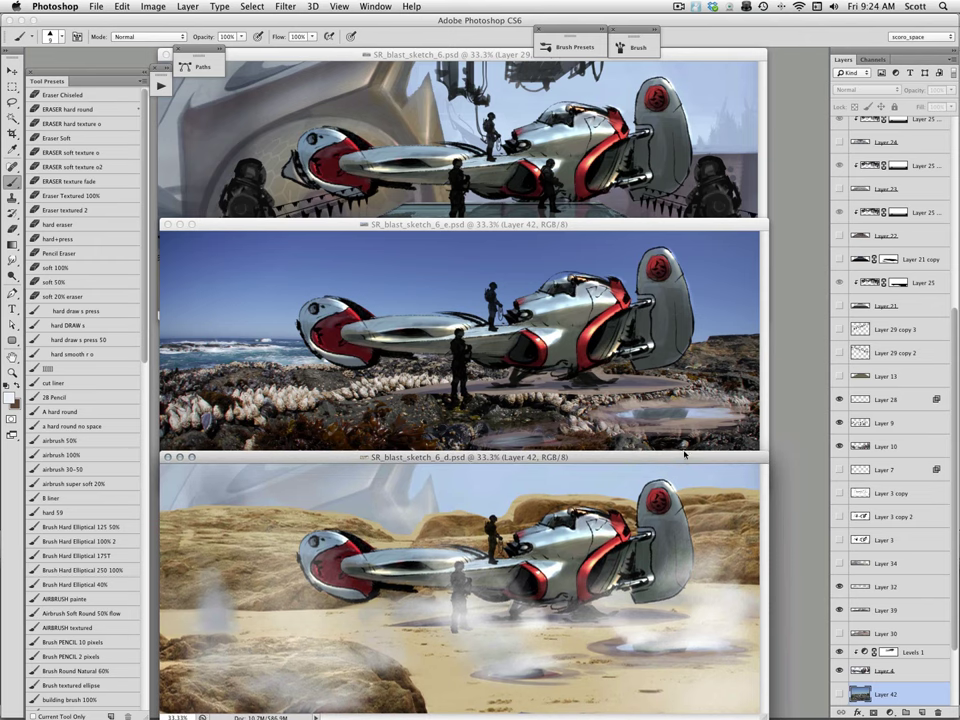
- Bring the tide-pool and hangar sketches forward in turn, moving their windows apart to expose more of the hangar version
{"action": "left_click", "coordinate": [695, 55]}
{"action": "left_click", "coordinate": [763, 355]}
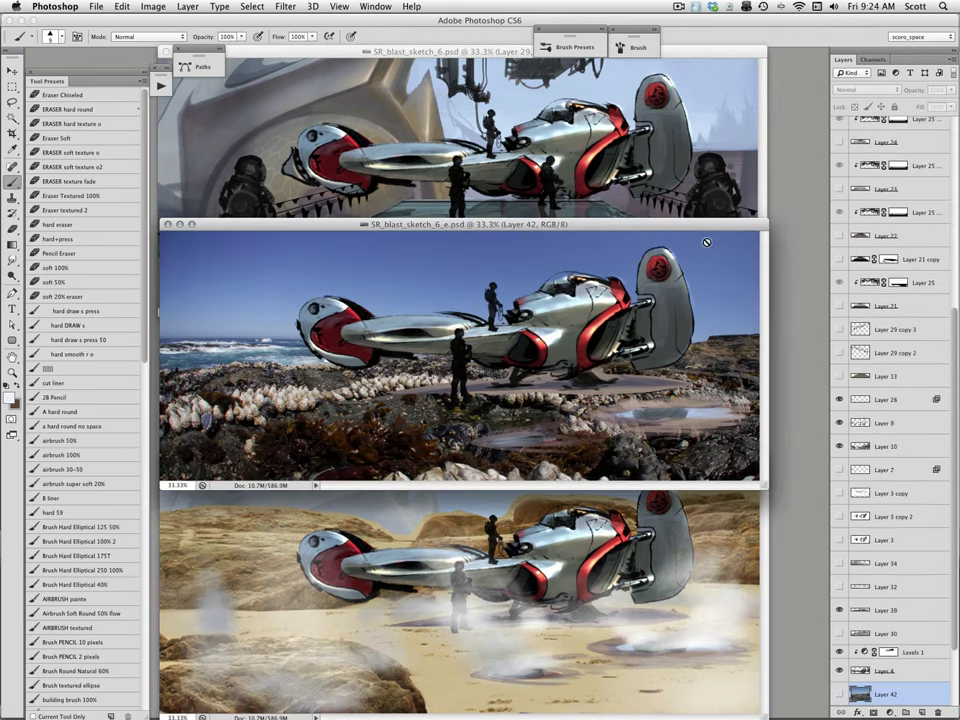
{"action": "left_click_drag", "start_coordinate": [708, 159], "coordinate": [707, 254]}
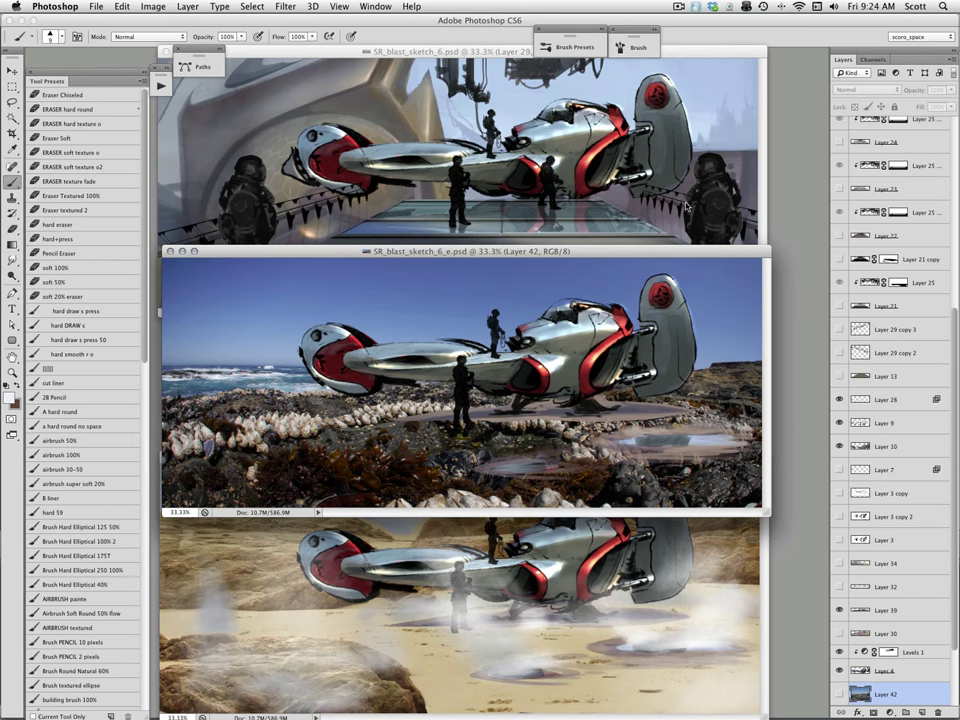
{"action": "left_click", "coordinate": [711, 51]}
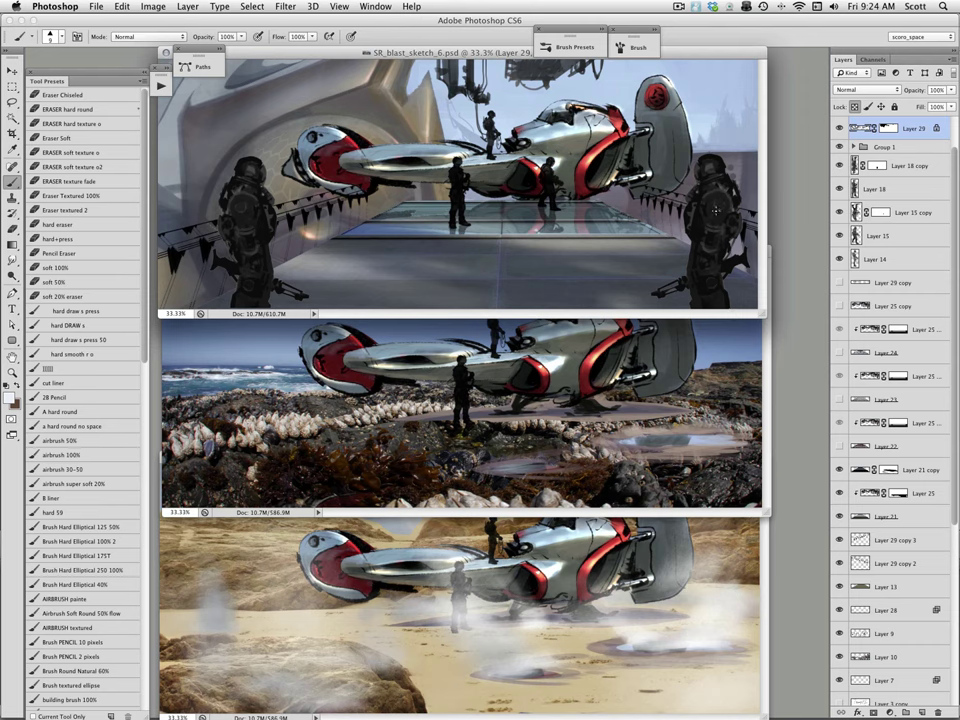
{"action": "left_click_drag", "start_coordinate": [722, 52], "coordinate": [726, 46]}
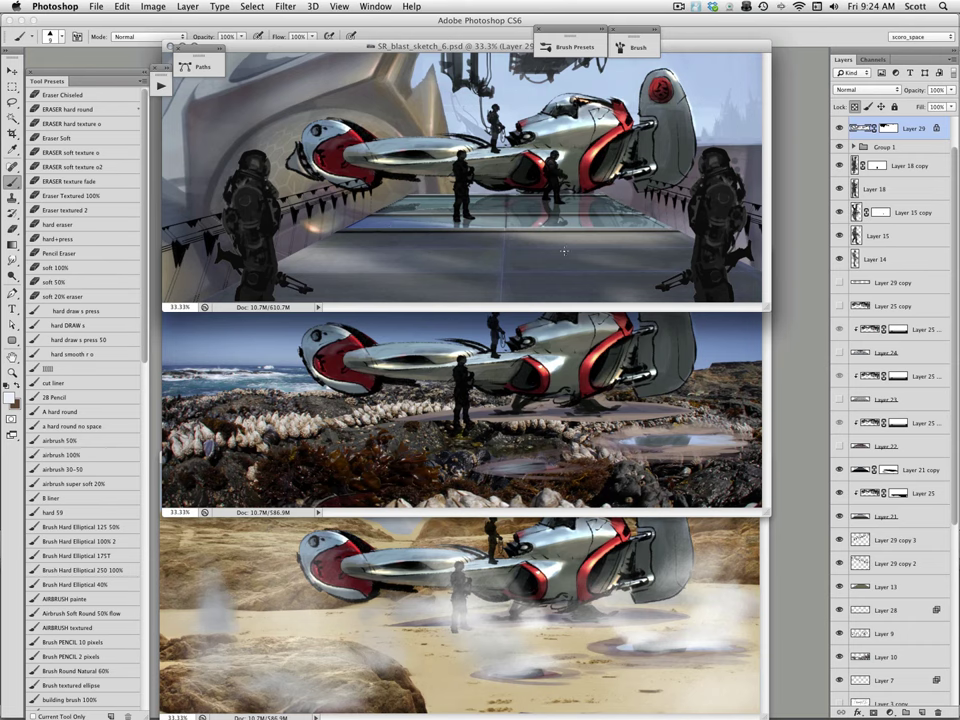
- Bring the tide-pool sketch forward and shift it and the desert sketch upward so all three aircraft show
{"action": "left_click", "coordinate": [766, 350]}
{"action": "left_click_drag", "start_coordinate": [682, 252], "coordinate": [678, 223]}
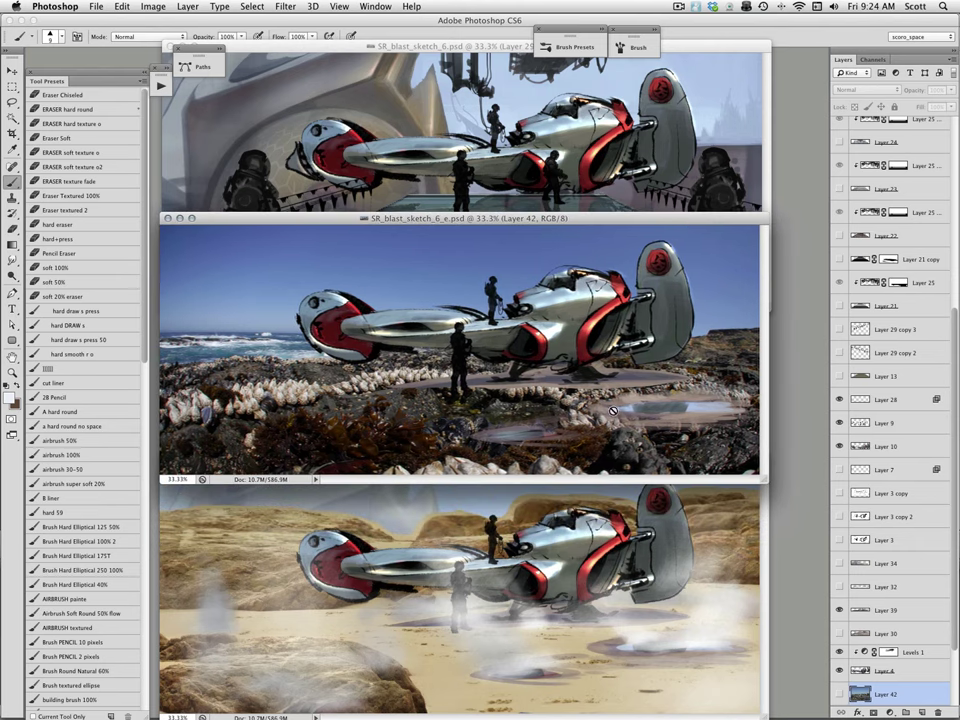
{"action": "left_click_drag", "start_coordinate": [649, 222], "coordinate": [653, 207]}
{"action": "mouse_move", "coordinate": [724, 460]}
{"action": "left_mouse_down"}
{"action": "mouse_move", "coordinate": [724, 422]}
{"action": "mouse_move", "coordinate": [724, 449]}
{"action": "left_mouse_up"}
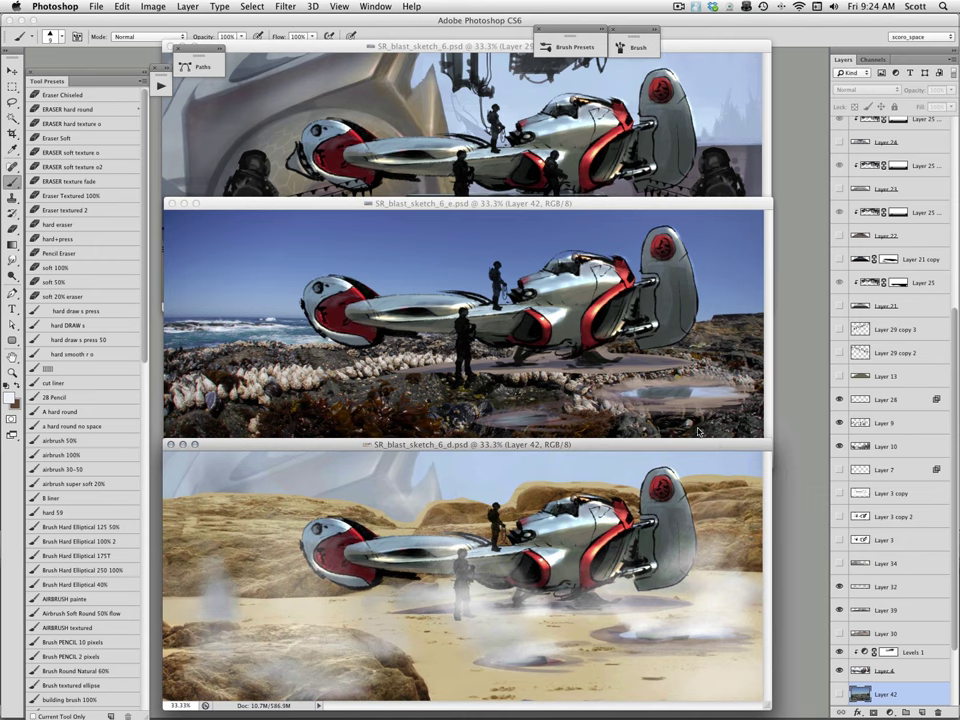
- Close SR_blast_sketch_6_d.psd, SR_blast_sketch_6_e.psd and SR_blast_sketch_6.psd, leaving only SR_blast_sketch_6_c.psd open
{"action": "left_click", "coordinate": [171, 444]}
{"action": "left_click", "coordinate": [172, 204]}
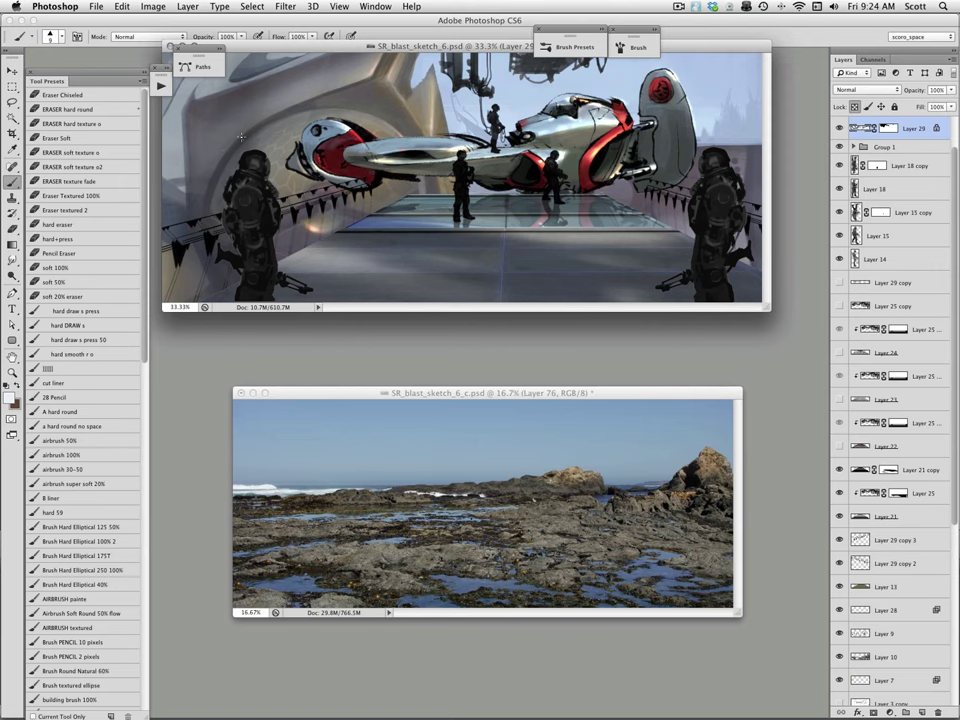
{"action": "left_click_drag", "start_coordinate": [301, 50], "coordinate": [320, 143]}
{"action": "left_click", "coordinate": [215, 144]}
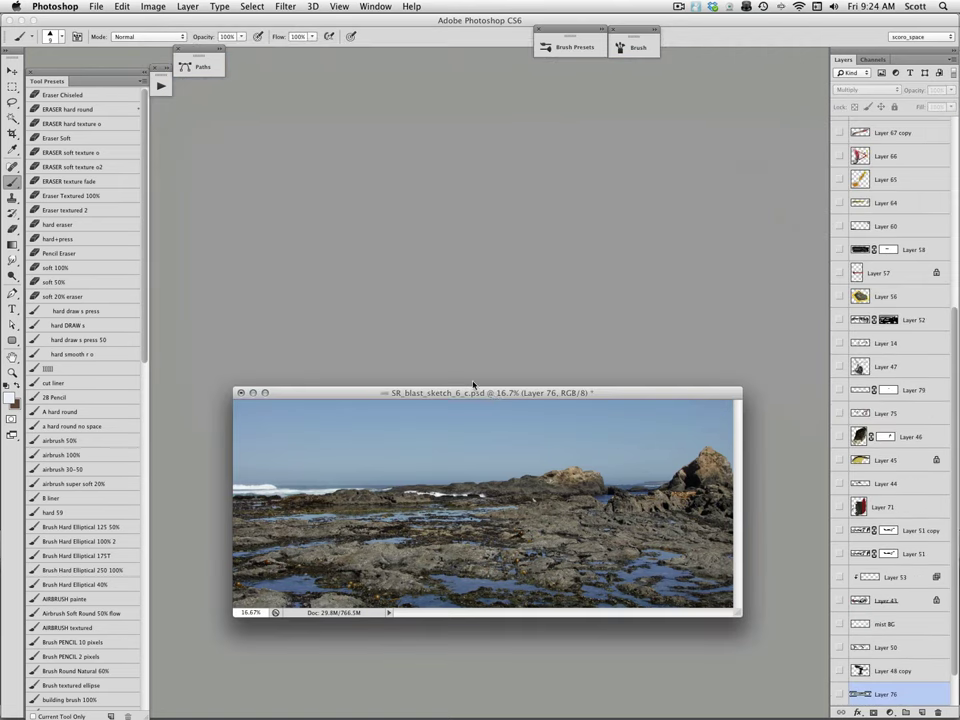
- Center the SR_blast_sketch_6_c.psd window, display it in full-screen mode and enlarge the rocky shoreline
{"action": "left_click_drag", "start_coordinate": [497, 392], "coordinate": [487, 217]}
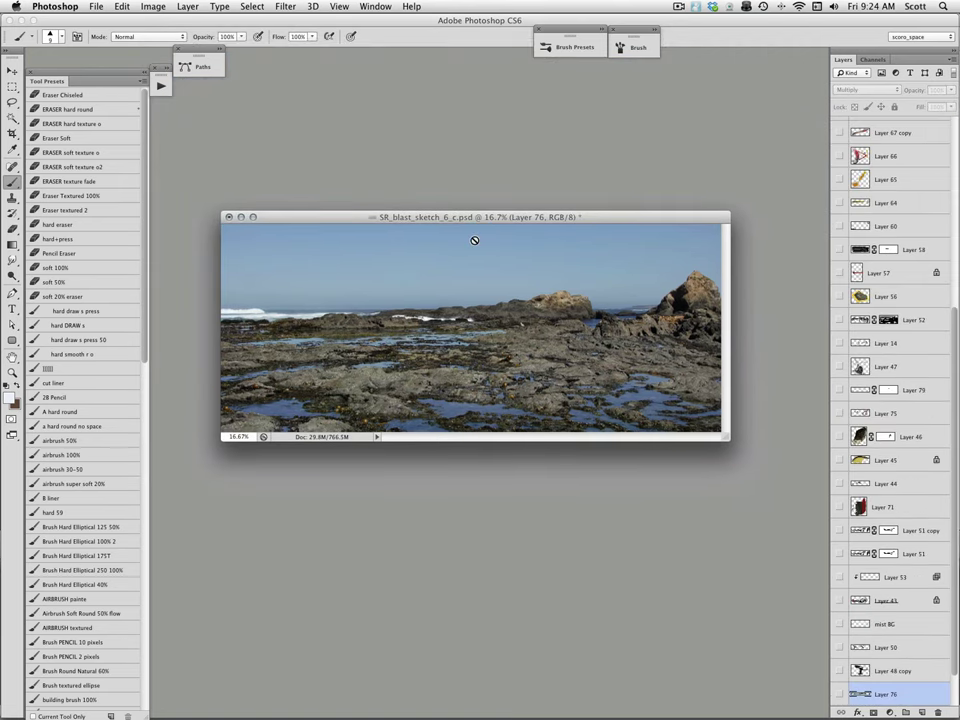
{"action": "key", "text": "f"}
{"action": "scroll", "coordinate": [523, 435], "scroll_direction": "down", "scroll_amount": 3}
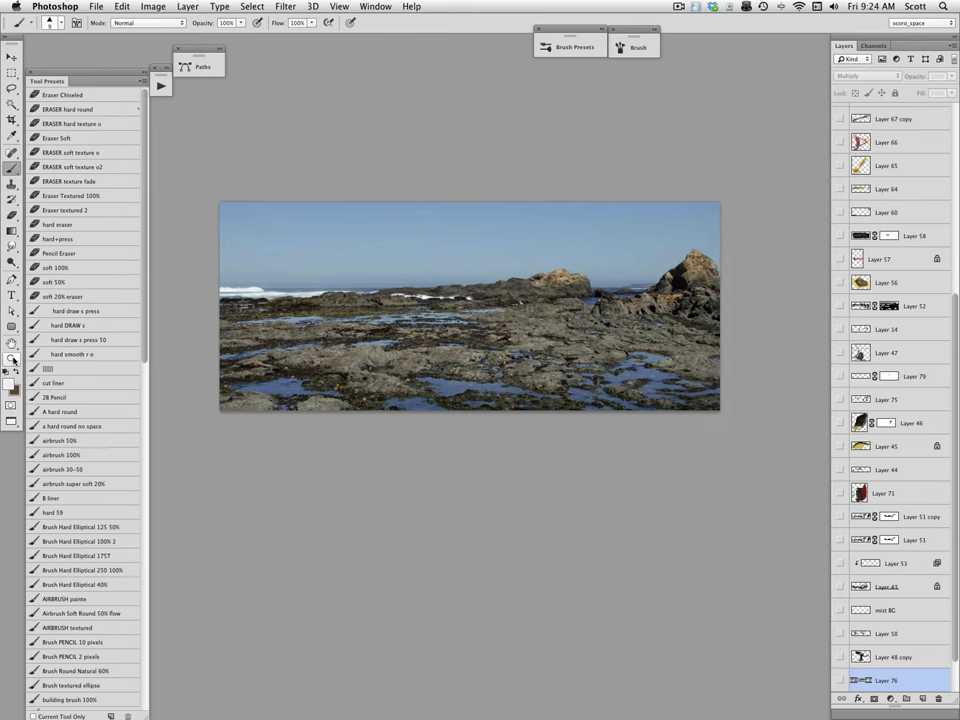
{"action": "left_click", "coordinate": [12, 358]}
{"action": "left_click_drag", "start_coordinate": [482, 336], "coordinate": [593, 387]}
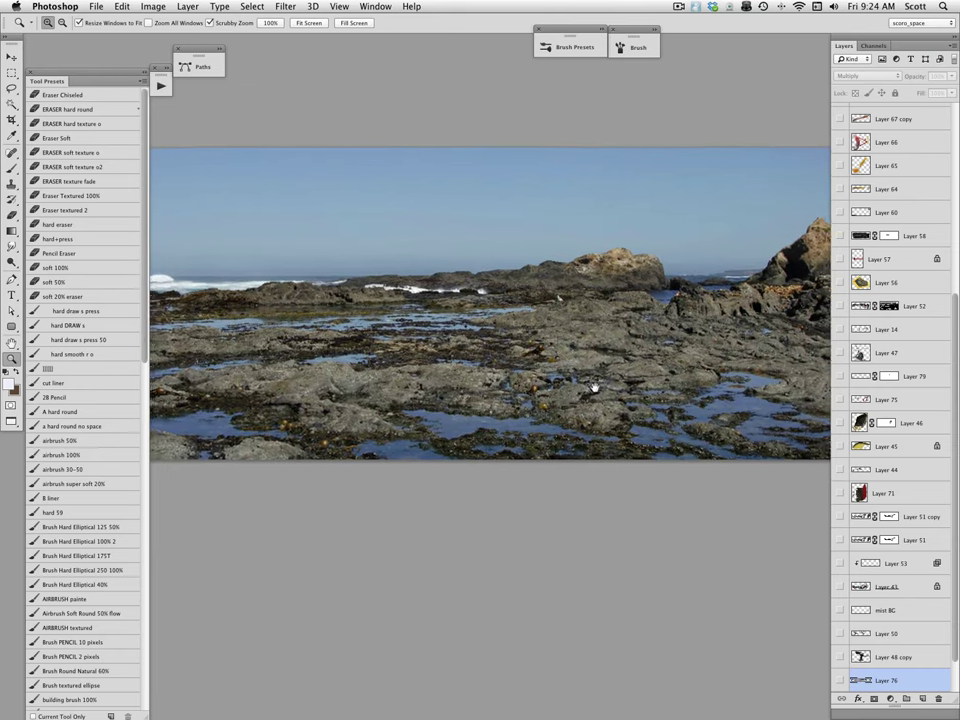
- Examine the rocky shoreline background photo at several magnifications, temporarily collapsing the tool presets for an unobstructed view
{"action": "left_click", "coordinate": [145, 76]}
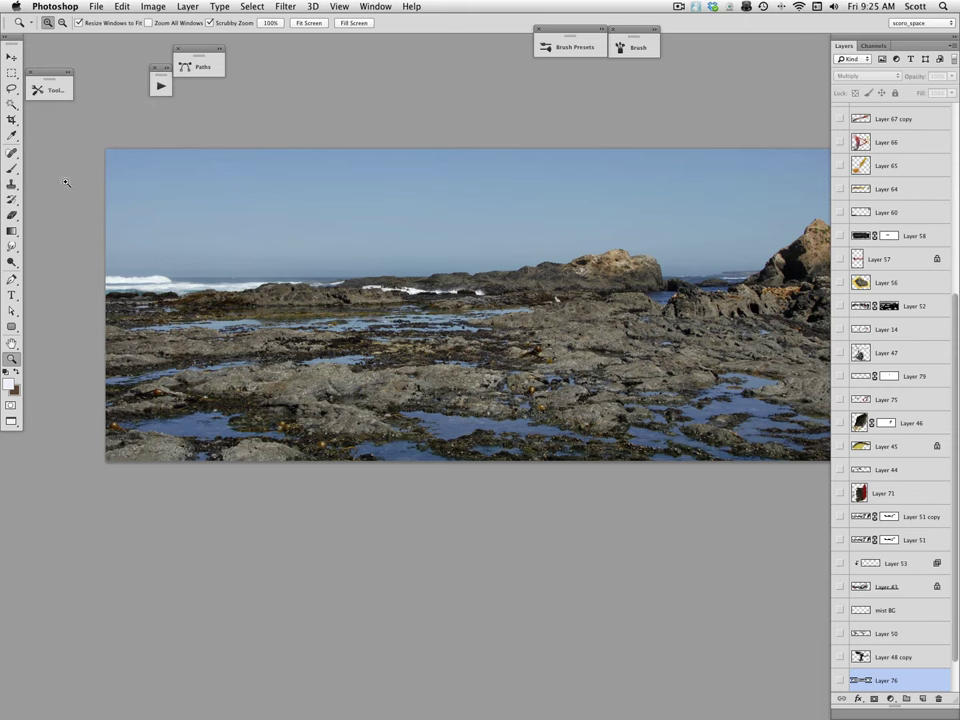
{"action": "left_click", "coordinate": [12, 168]}
{"action": "mouse_move", "coordinate": [480, 371]}
{"action": "left_mouse_down"}
{"action": "mouse_move", "coordinate": [439, 365]}
{"action": "mouse_move", "coordinate": [454, 364]}
{"action": "left_mouse_up"}
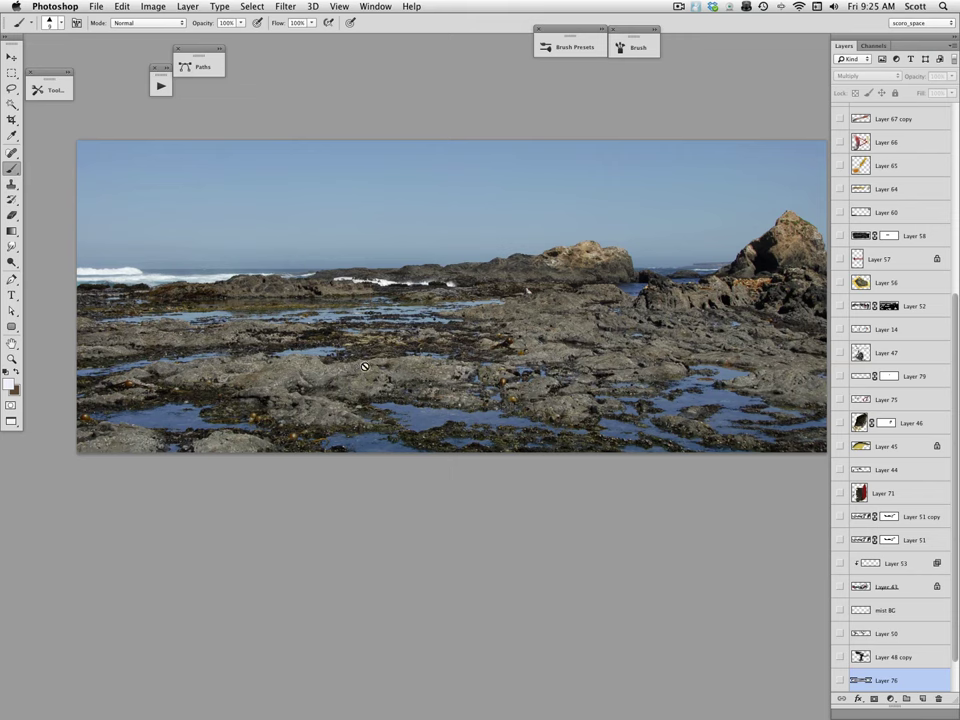
{"action": "left_click", "coordinate": [70, 75]}
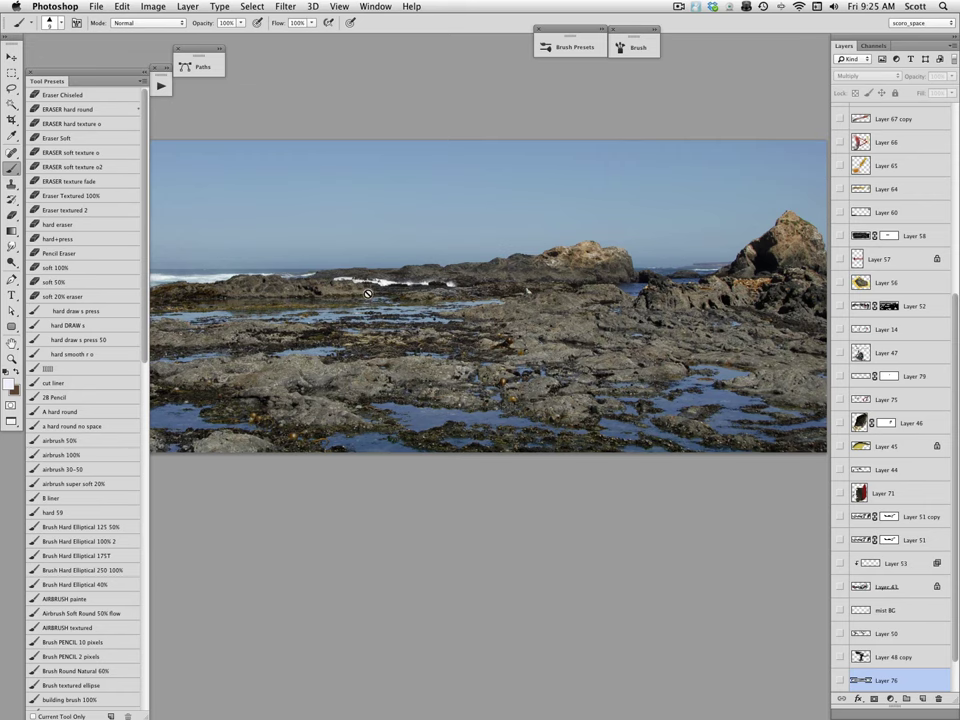
{"action": "key", "text": "z"}
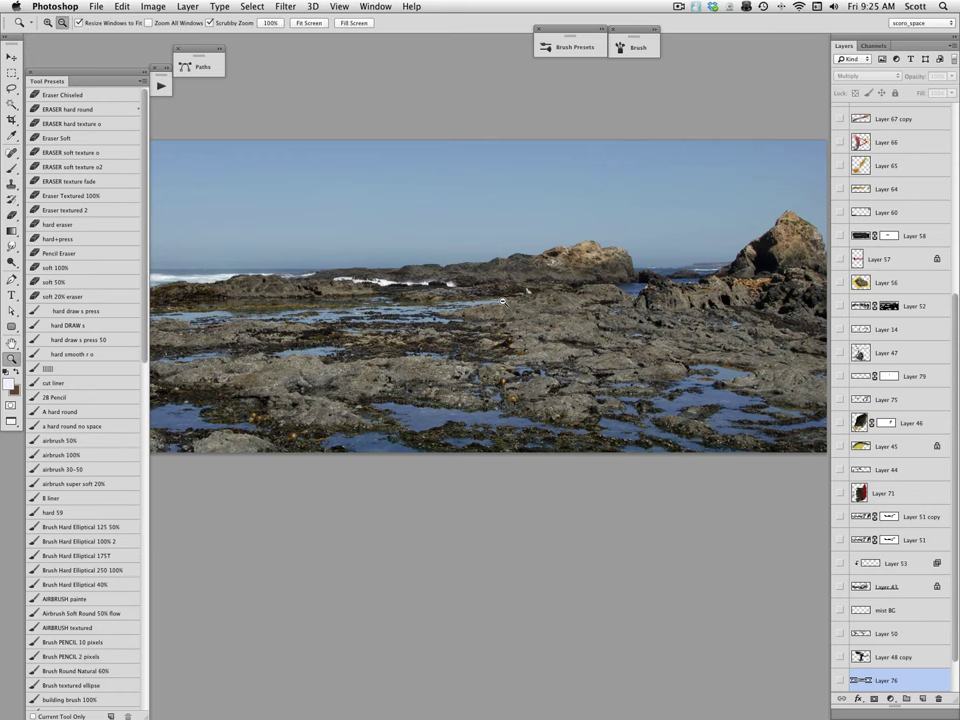
{"action": "left_click", "coordinate": [500, 306], "text": "alt"}
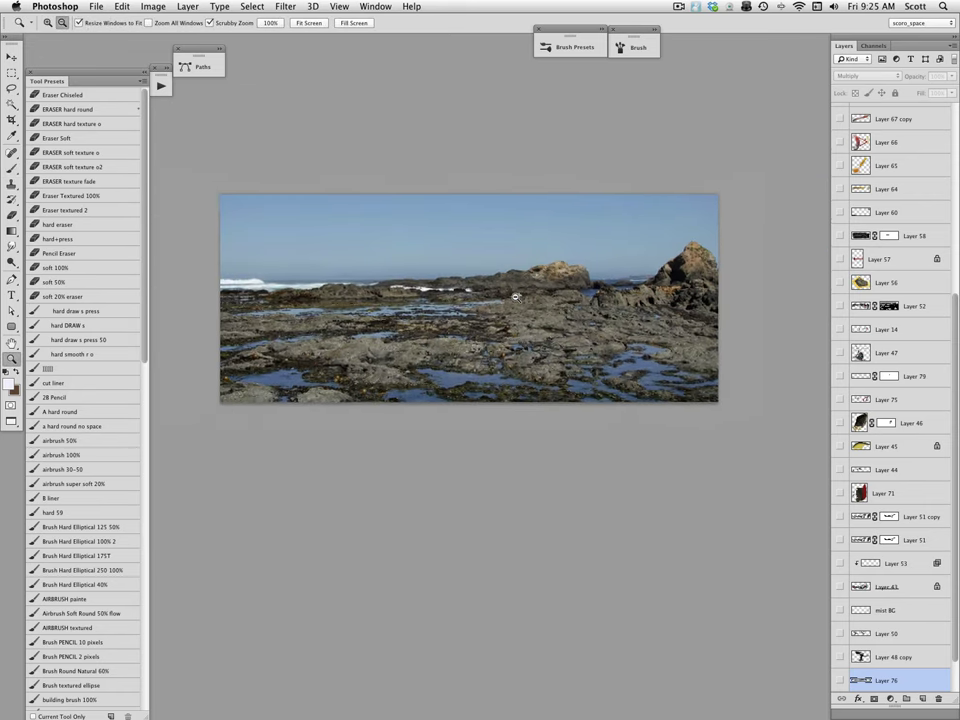
{"action": "left_click", "coordinate": [518, 293], "text": "alt"}
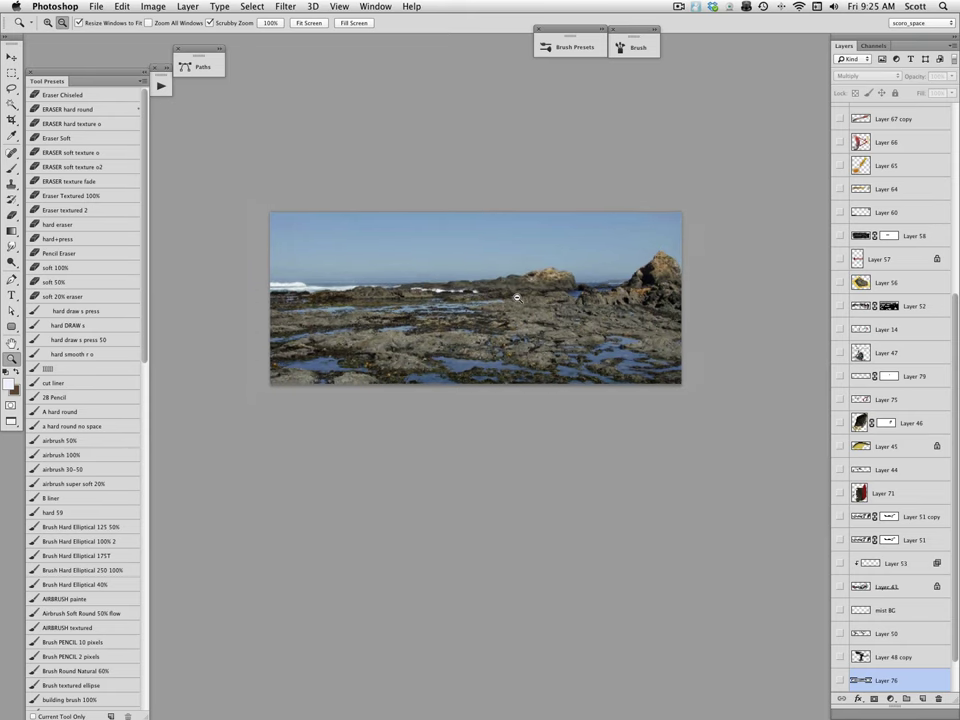
{"action": "left_click", "coordinate": [521, 295]}
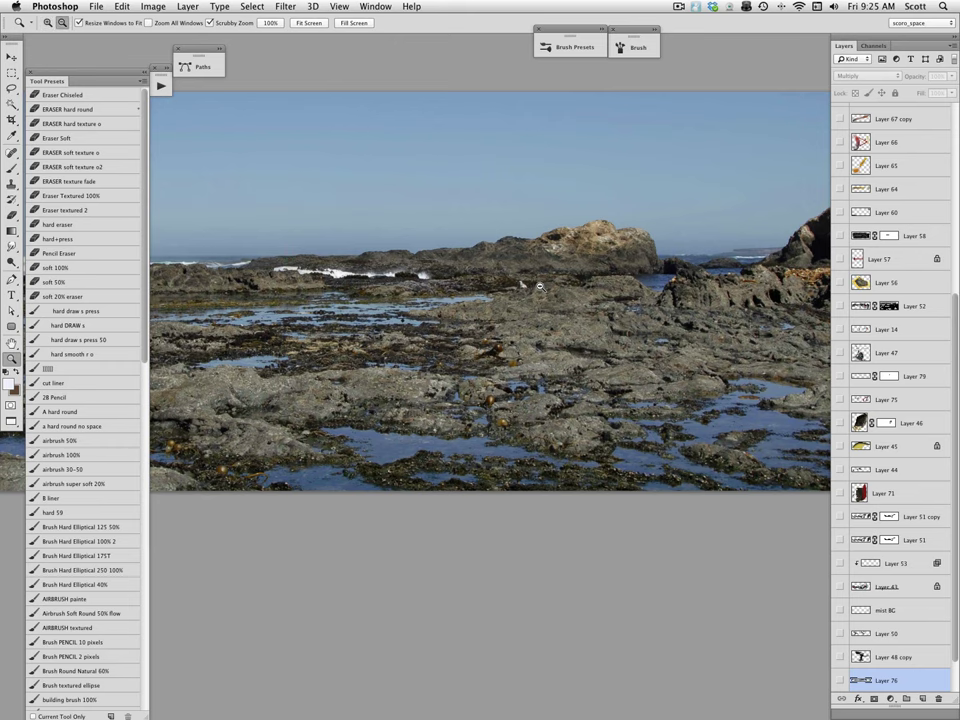
{"action": "left_click", "coordinate": [524, 293], "text": "alt"}
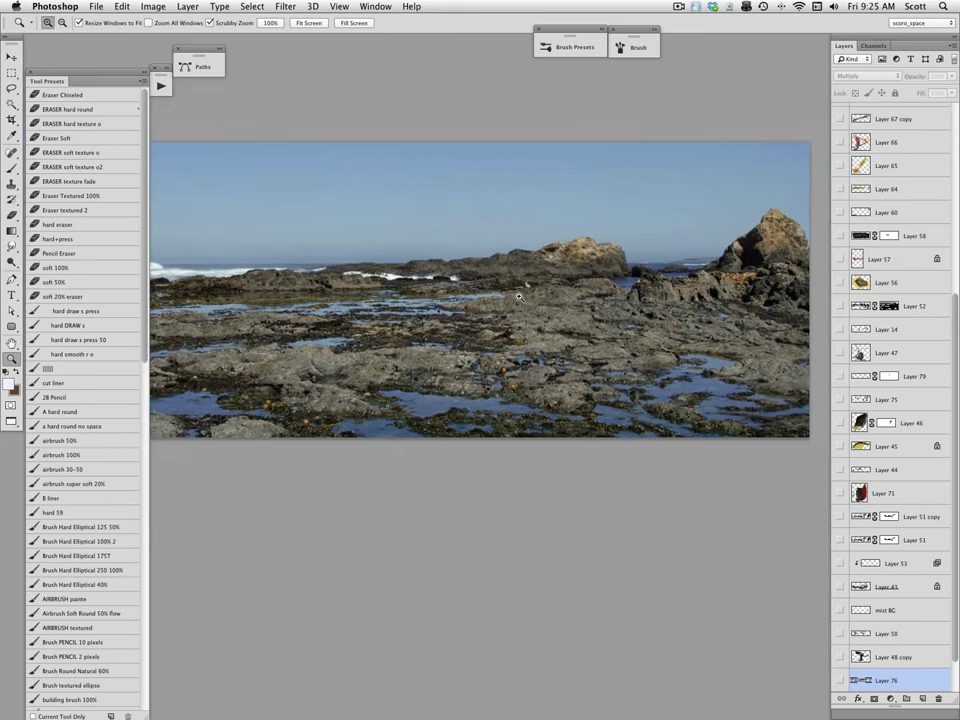
{"action": "mouse_move", "coordinate": [517, 293]}
{"action": "left_mouse_down"}
{"action": "mouse_move", "coordinate": [564, 285]}
{"action": "mouse_move", "coordinate": [545, 290]}
{"action": "mouse_move", "coordinate": [557, 298]}
{"action": "mouse_move", "coordinate": [503, 302]}
{"action": "left_mouse_up"}
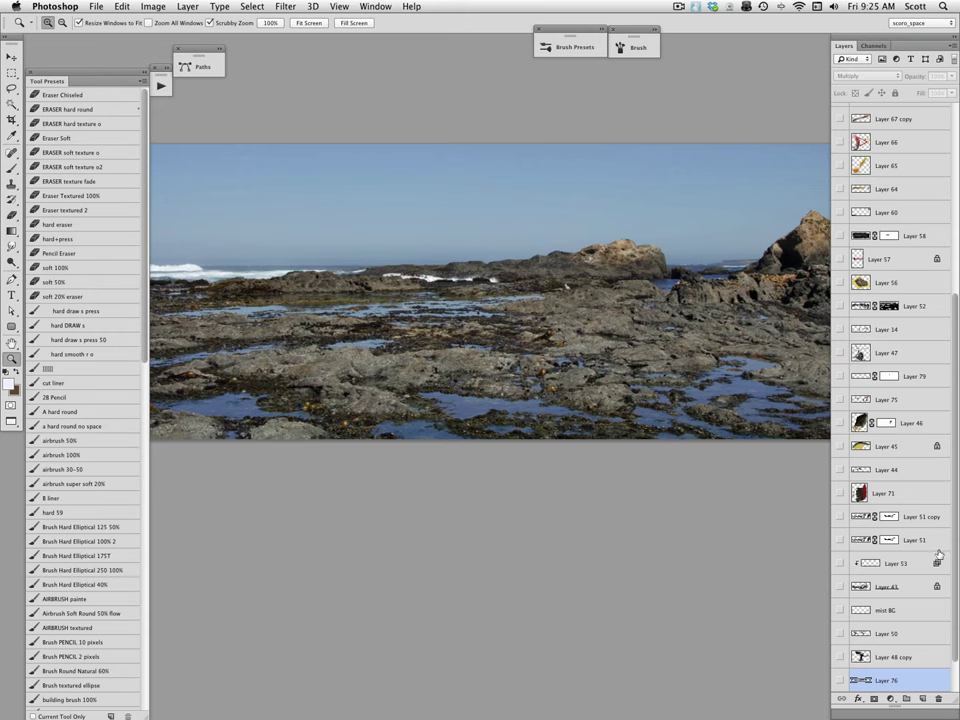
- Select Layer 63 just above the Background and make it visible, with the distant horizon structure in view
{"action": "scroll", "coordinate": [952, 601], "scroll_direction": "down", "scroll_amount": 2}
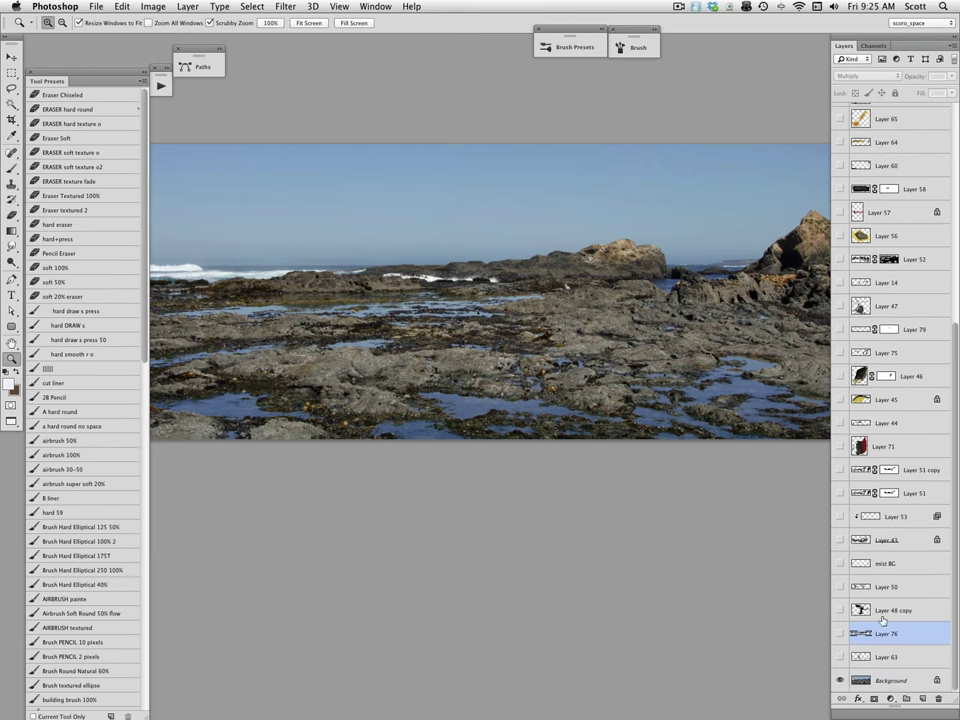
{"action": "left_click", "coordinate": [866, 660]}
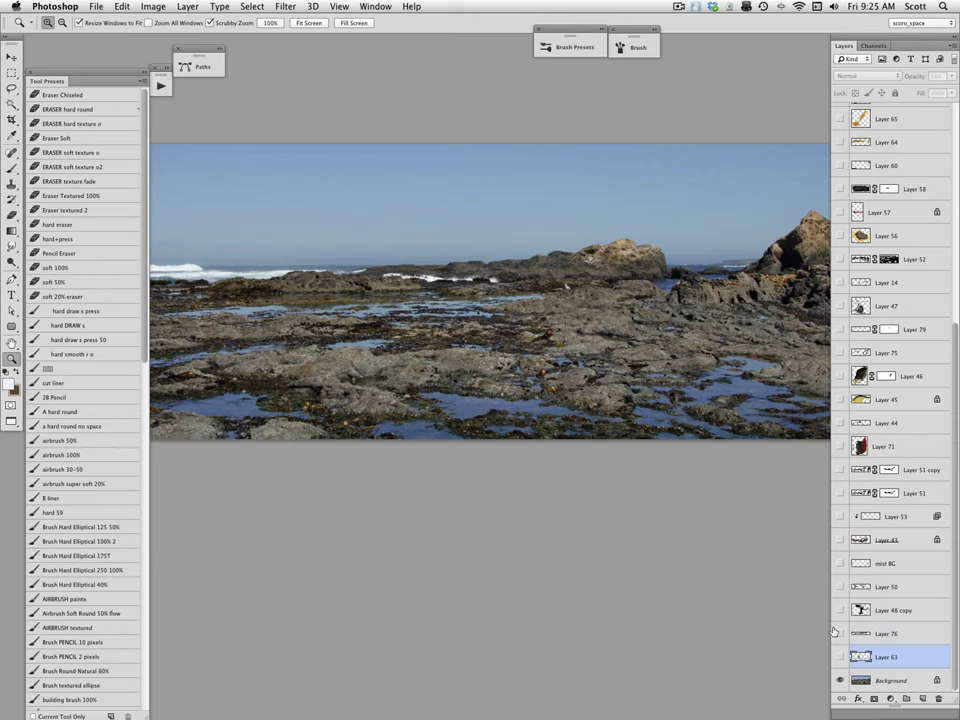
{"action": "left_click_drag", "start_coordinate": [585, 397], "coordinate": [572, 396]}
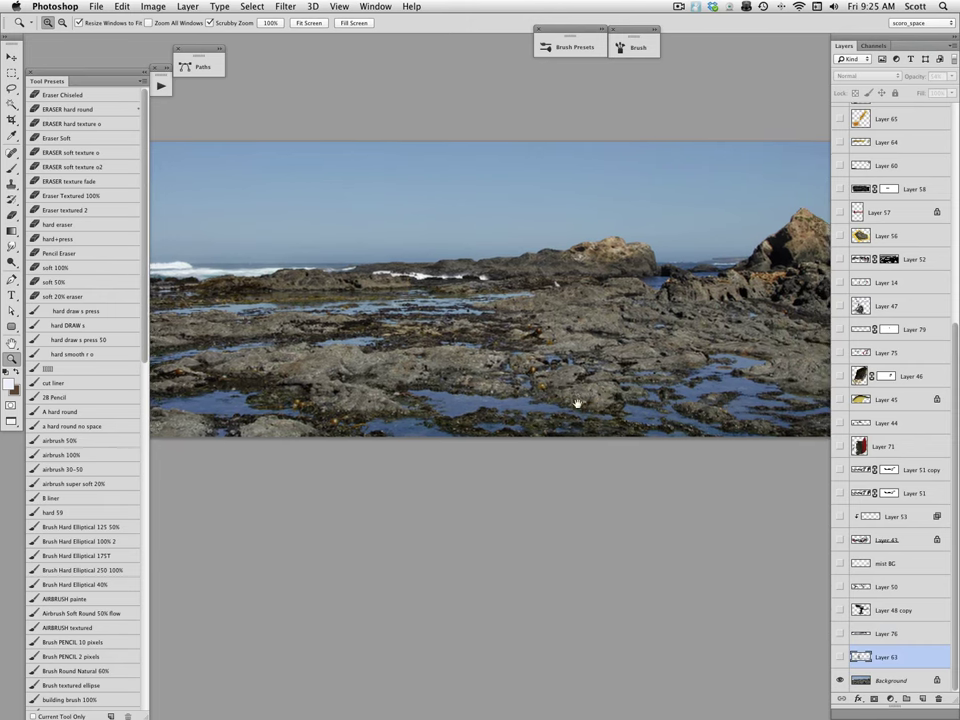
{"action": "left_click", "coordinate": [839, 657]}
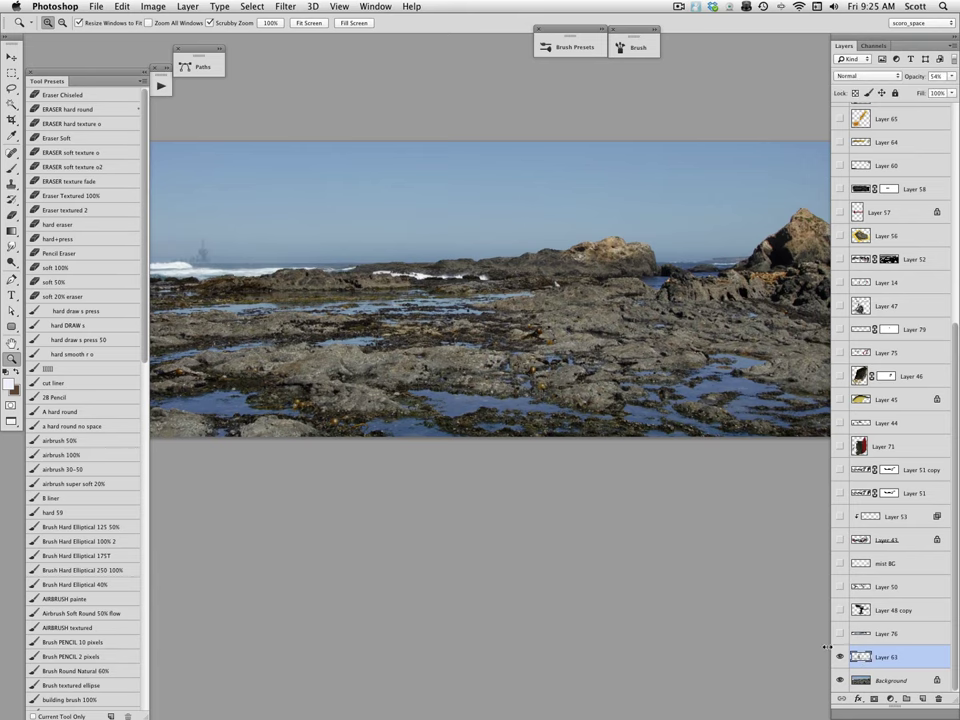
{"action": "left_click", "coordinate": [210, 251]}
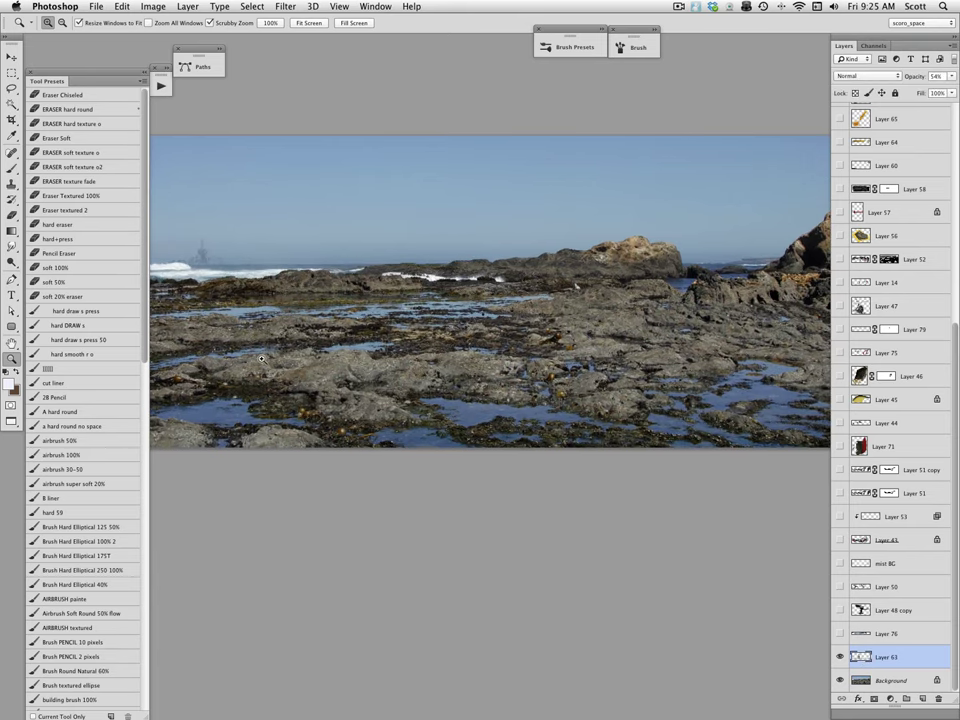
- Examine the faint structure on the distant horizon up close and its placement within the wider shoreline
{"action": "left_click", "coordinate": [216, 266]}
{"action": "left_click", "coordinate": [216, 266]}
{"action": "left_click_drag", "start_coordinate": [269, 337], "coordinate": [386, 343]}
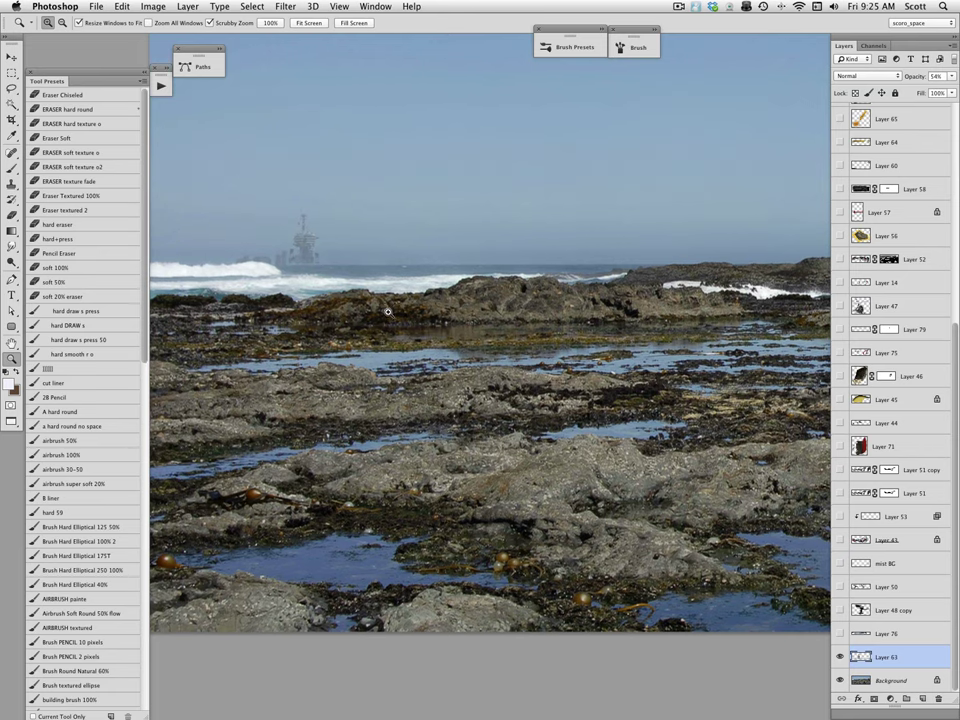
{"action": "key", "text": "alt"}
{"action": "left_click", "coordinate": [472, 444], "text": "alt"}
{"action": "left_click_drag", "start_coordinate": [573, 528], "coordinate": [416, 466]}
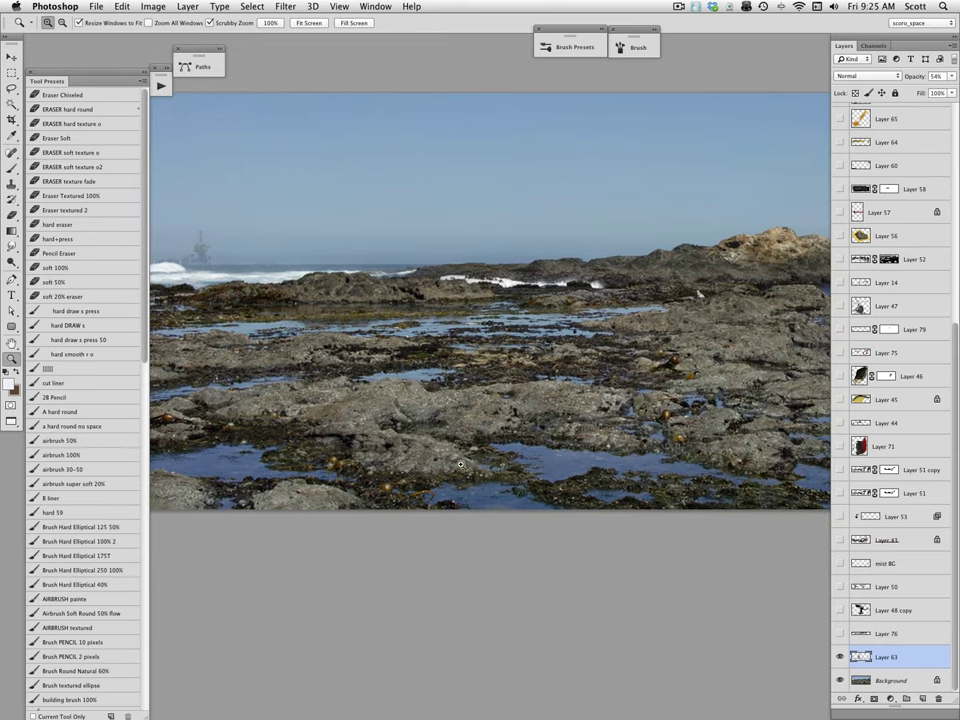
{"action": "mouse_move", "coordinate": [532, 482]}
{"action": "left_mouse_down"}
{"action": "mouse_move", "coordinate": [508, 491]}
{"action": "mouse_move", "coordinate": [524, 498]}
{"action": "left_mouse_up"}
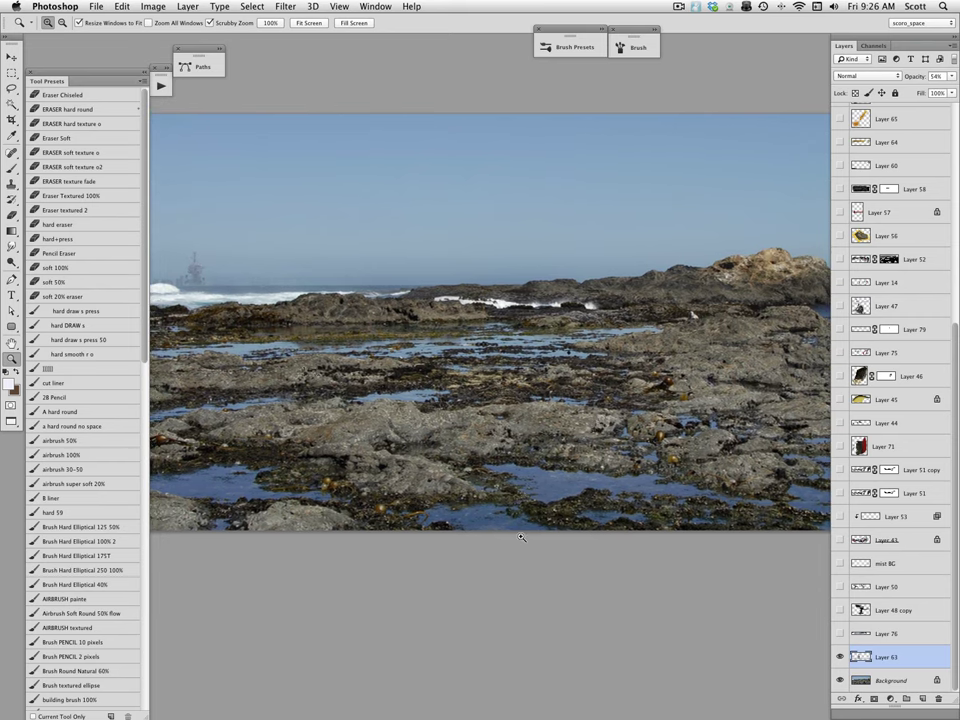
- Make Layer 76, the dark shadow across the rocks, visible and select it with the wider shoreline in view
{"action": "left_click", "coordinate": [841, 636]}
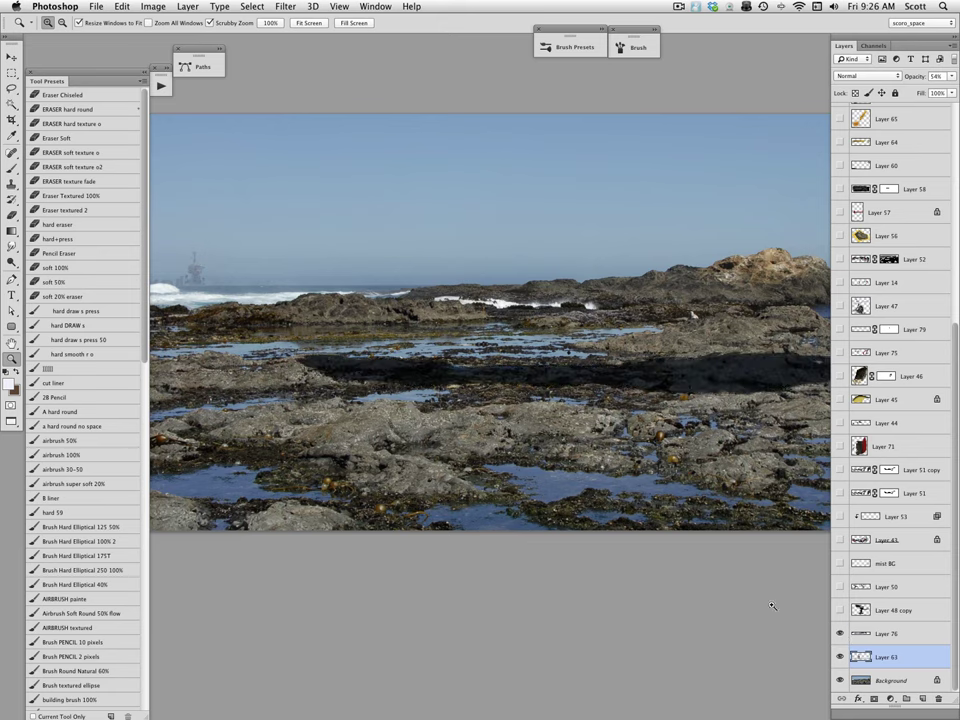
{"action": "scroll", "coordinate": [660, 505], "scroll_direction": "right", "scroll_amount": 2}
{"action": "left_click", "coordinate": [634, 483], "text": "alt"}
{"action": "left_click_drag", "start_coordinate": [626, 484], "coordinate": [499, 422]}
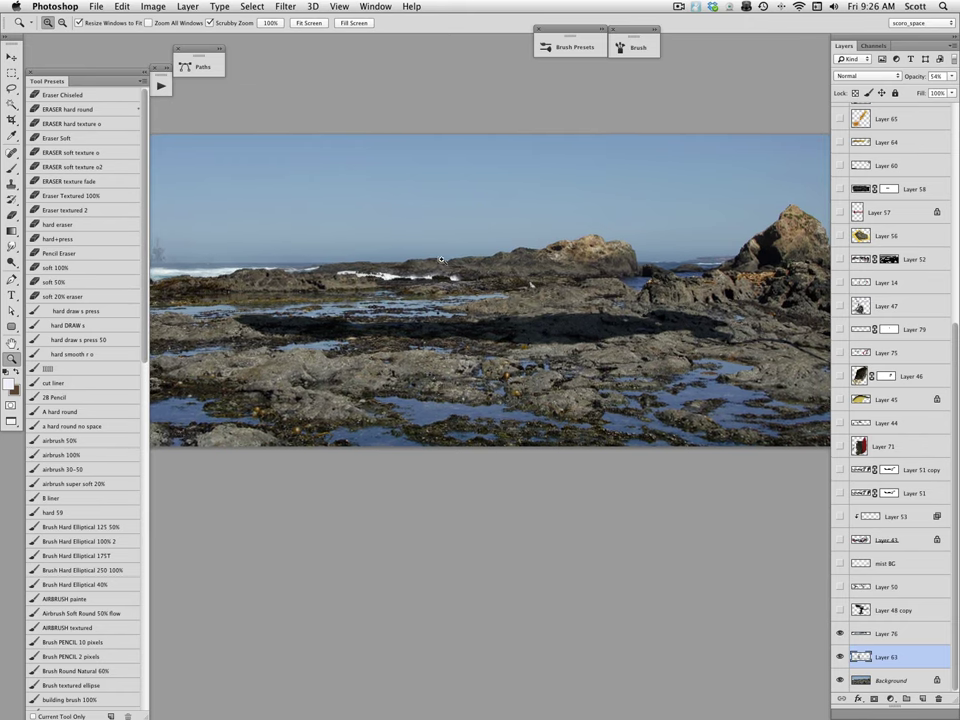
{"action": "left_click", "coordinate": [864, 640]}
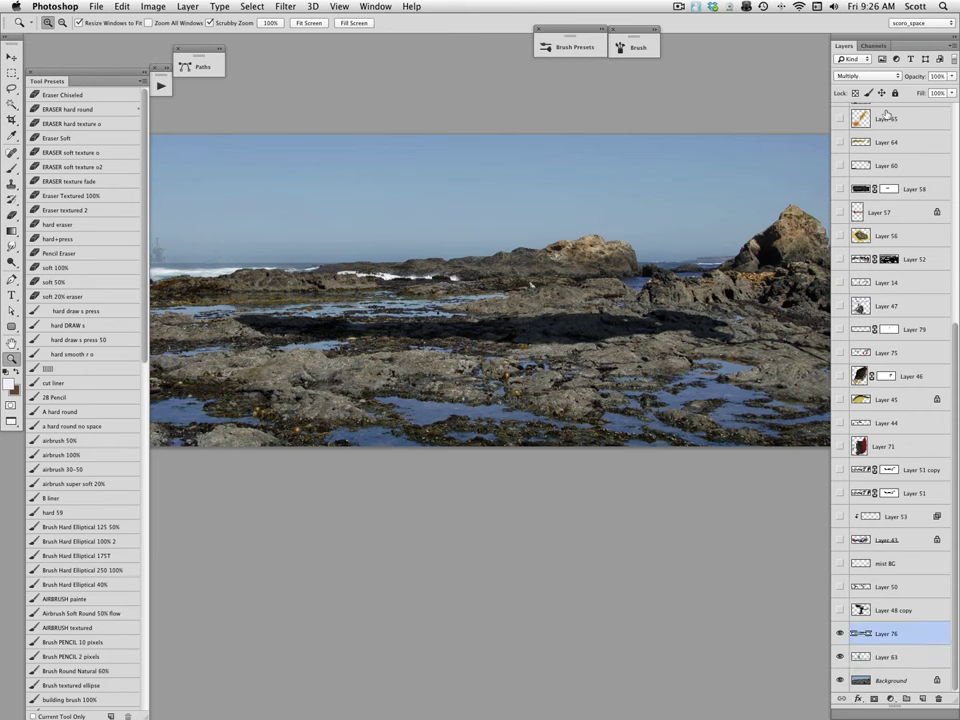
- Switch Layer 76's blend mode to Normal for comparison and restore it to Multiply
{"action": "left_click", "coordinate": [899, 76]}
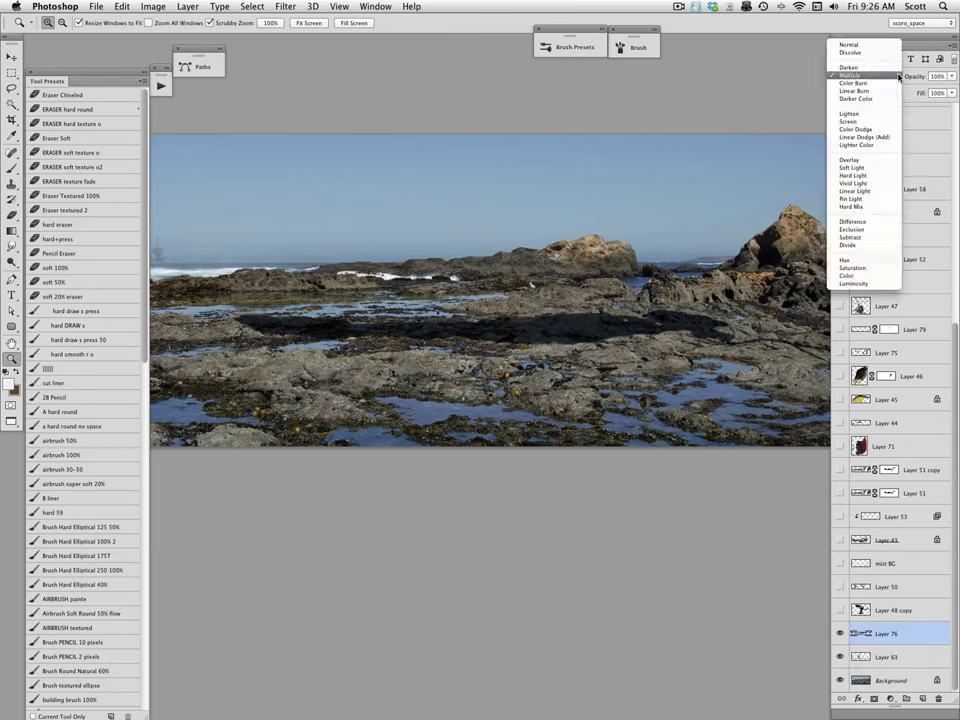
{"action": "left_click", "coordinate": [875, 46]}
{"action": "key", "text": "alt+shift+n"}
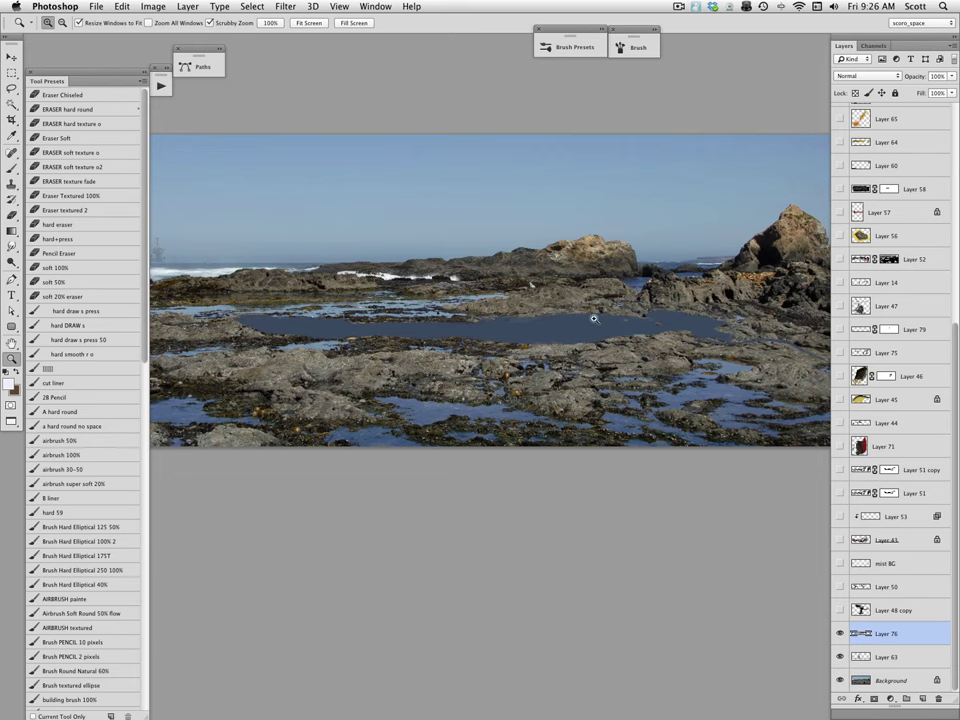
{"action": "left_click", "coordinate": [896, 77]}
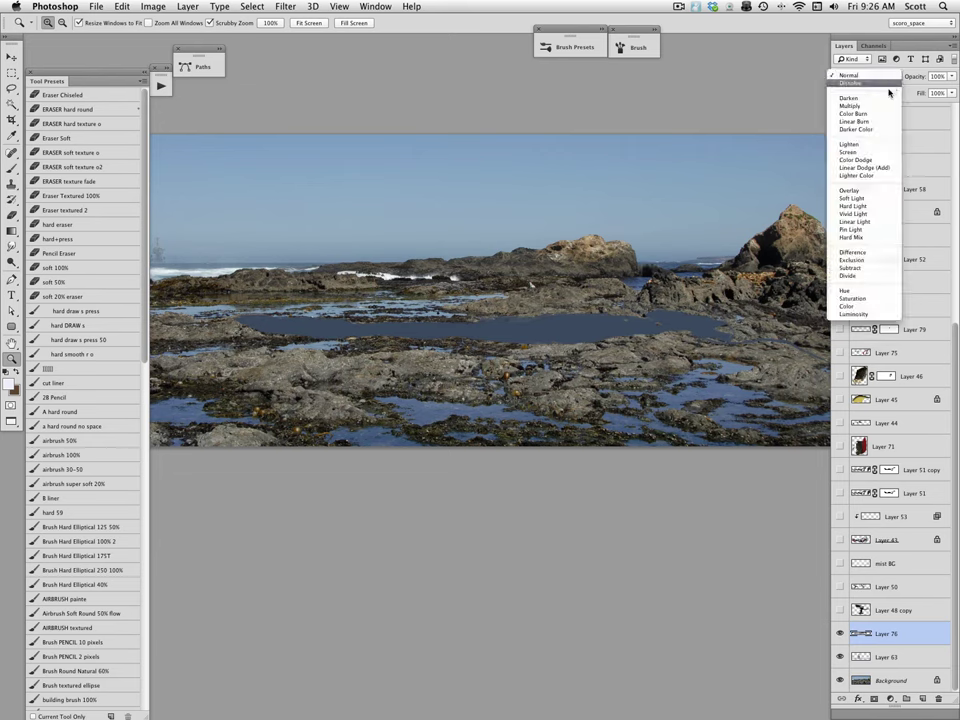
{"action": "left_click", "coordinate": [858, 105]}
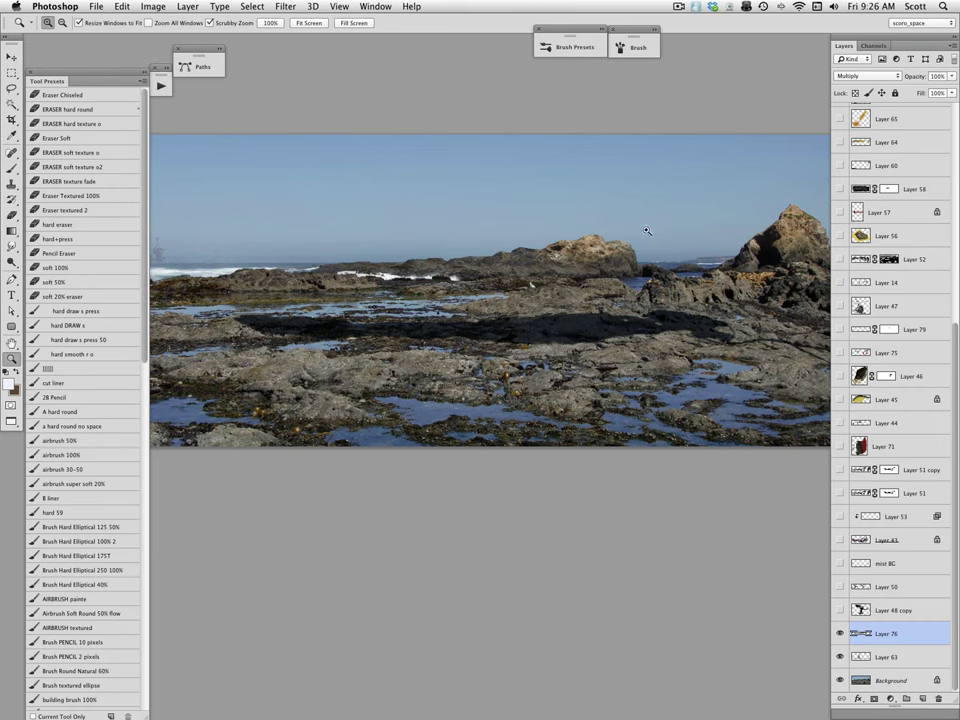
- Select Layer 48 copy and make both it and Layer 50 above it visible
{"action": "left_click", "coordinate": [858, 610]}
{"action": "left_click", "coordinate": [840, 610]}
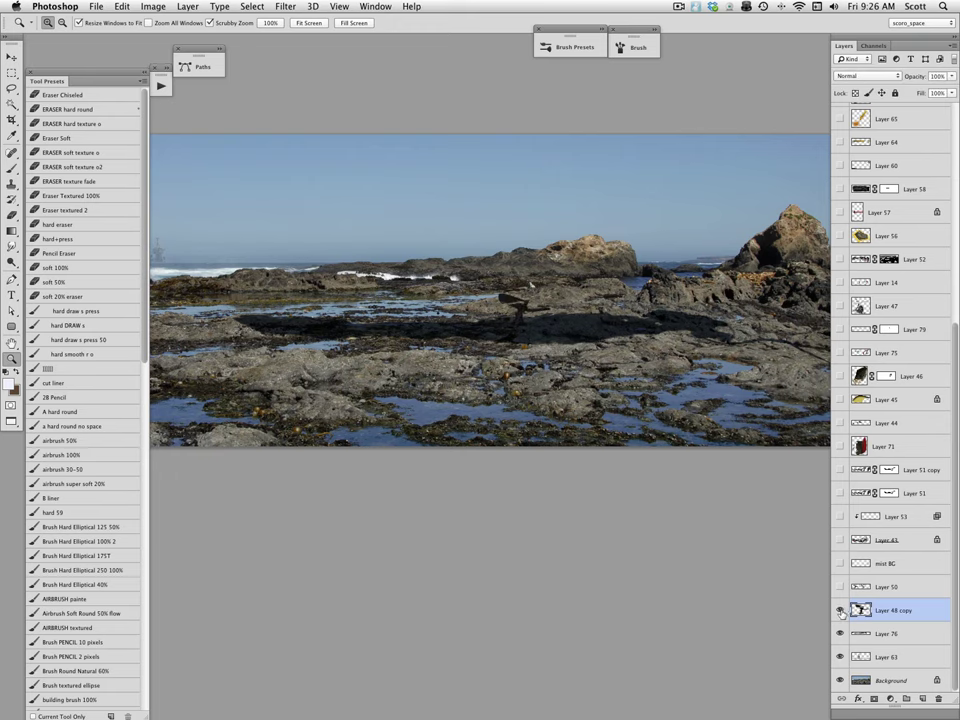
{"action": "left_click", "coordinate": [840, 587]}
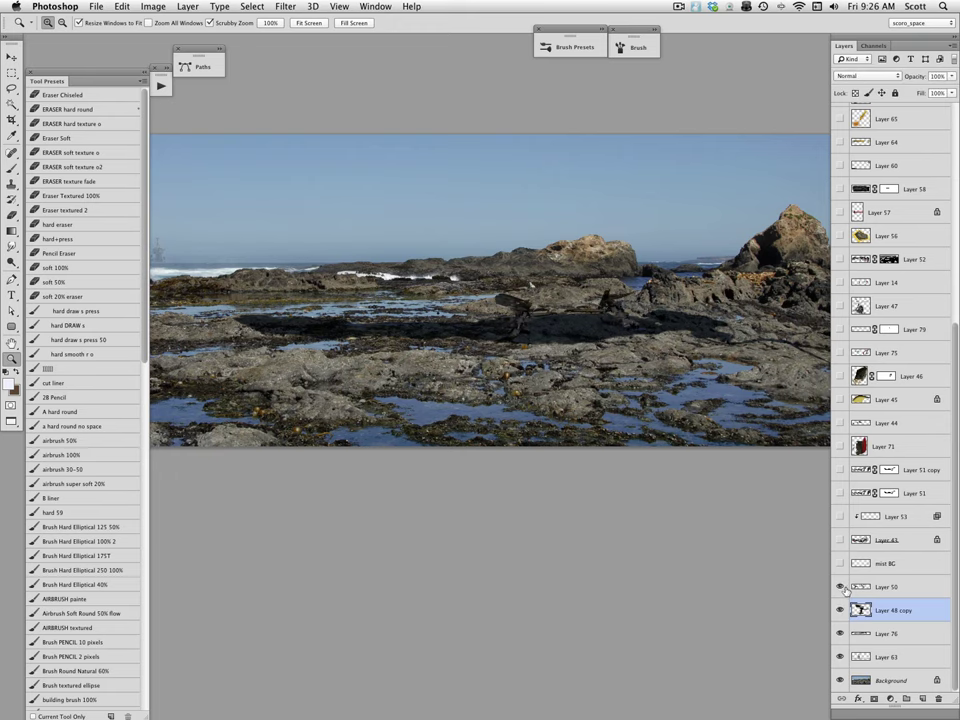
- Examine the dark landing gear parts over the shadowed rocks at several magnifications, ending with the wider shoreline view
{"action": "left_click", "coordinate": [586, 327]}
{"action": "left_click", "coordinate": [605, 353]}
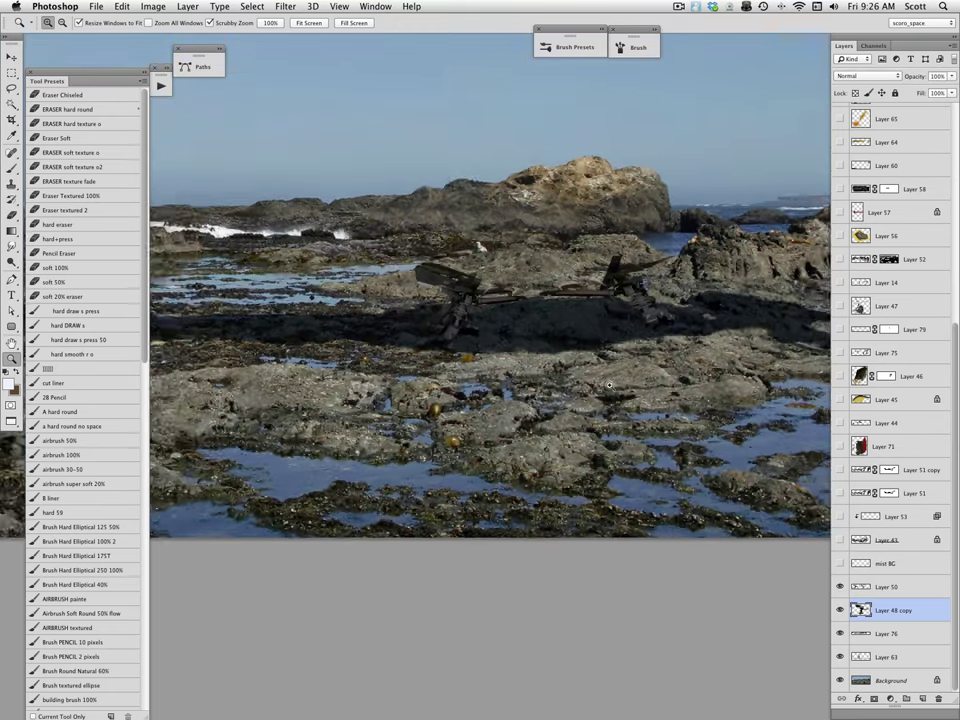
{"action": "left_click", "coordinate": [596, 343]}
{"action": "left_click", "coordinate": [594, 396]}
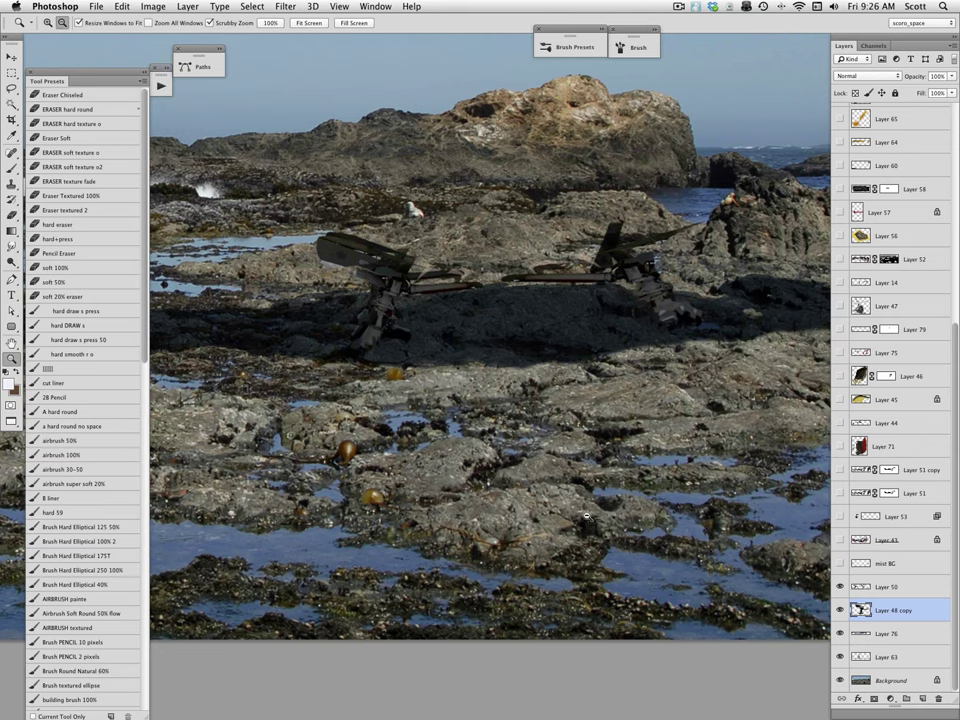
{"action": "left_click", "coordinate": [590, 515], "text": "alt"}
{"action": "left_click_drag", "start_coordinate": [593, 502], "coordinate": [613, 490]}
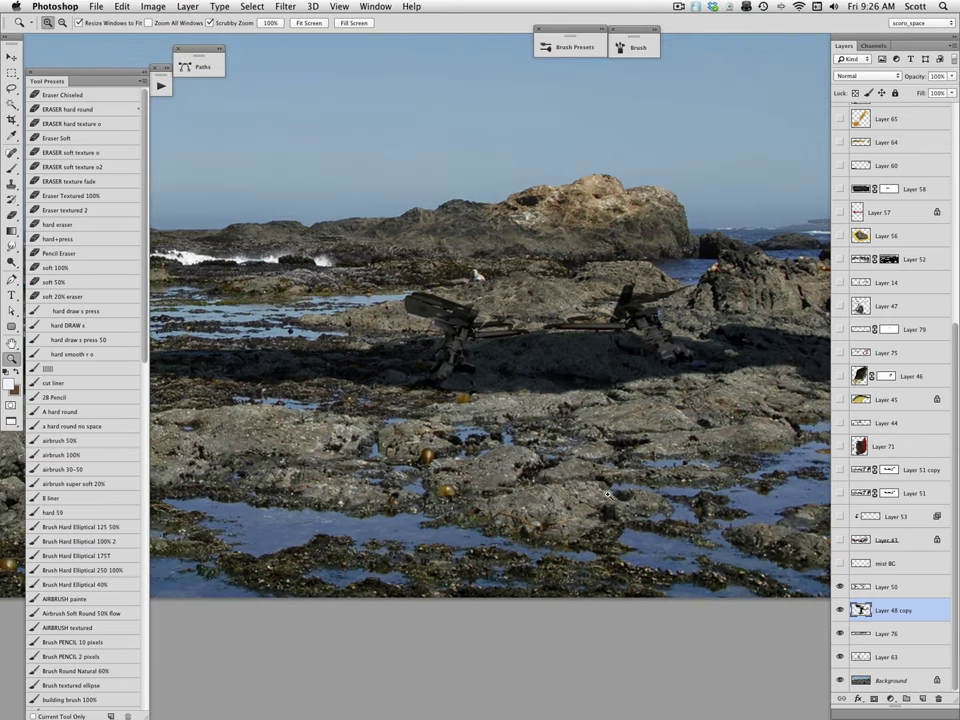
{"action": "left_click", "coordinate": [457, 373], "text": "alt"}
{"action": "left_click", "coordinate": [580, 427], "text": "alt"}
{"action": "left_click_drag", "start_coordinate": [580, 427], "coordinate": [658, 401]}
{"action": "key", "text": "alt"}
{"action": "left_click", "coordinate": [638, 382], "text": "alt"}
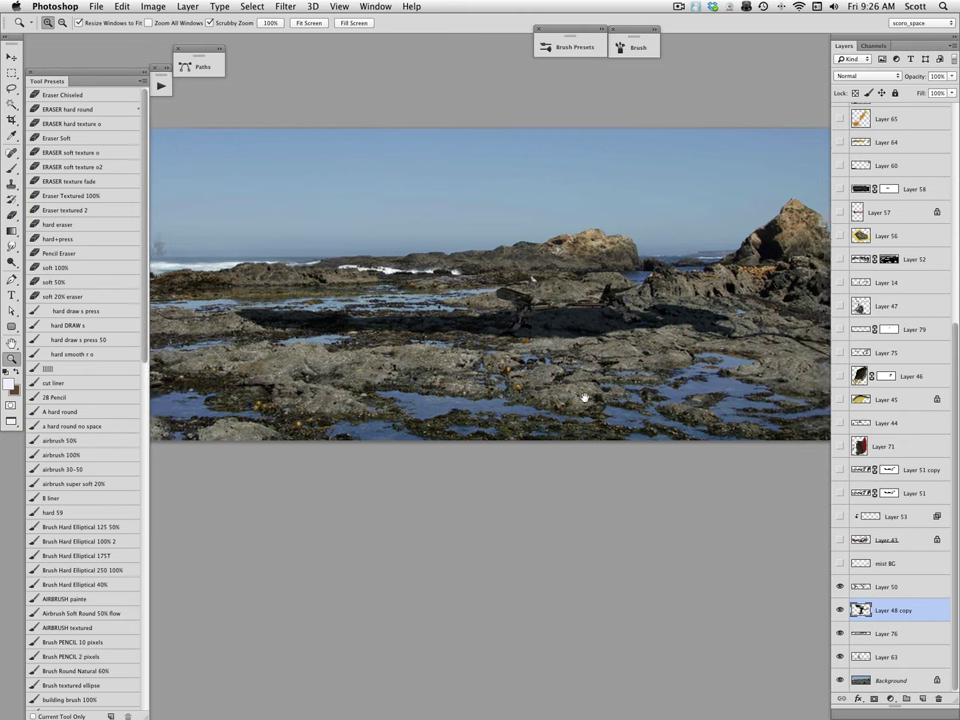
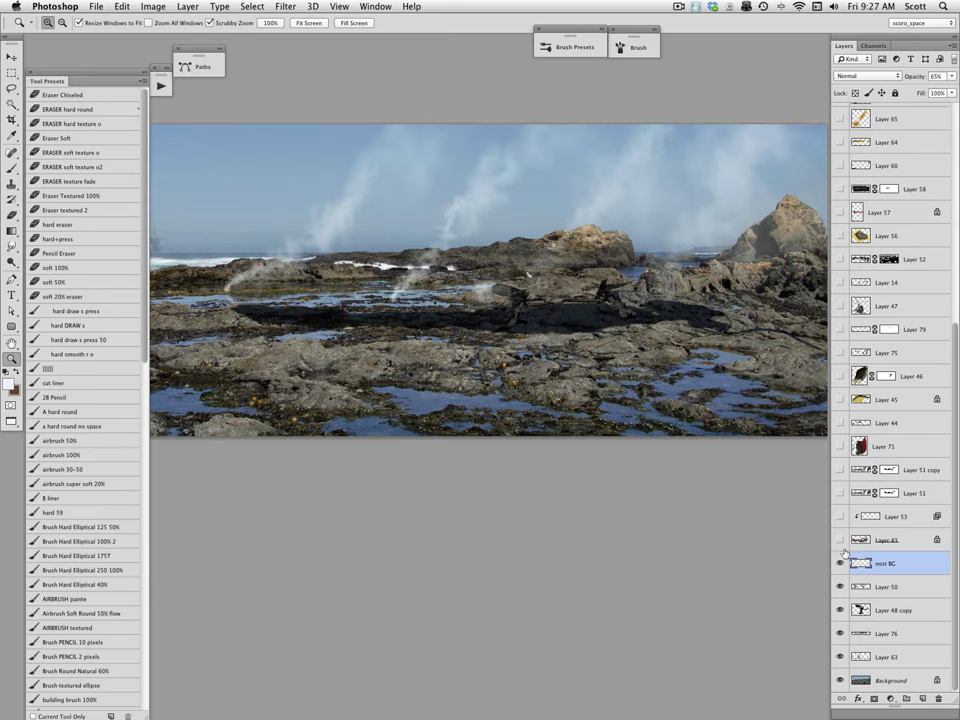
- Make the aircraft painting on Layer 43 and the clipped Layer 53 above it visible
{"action": "left_click", "coordinate": [840, 540]}
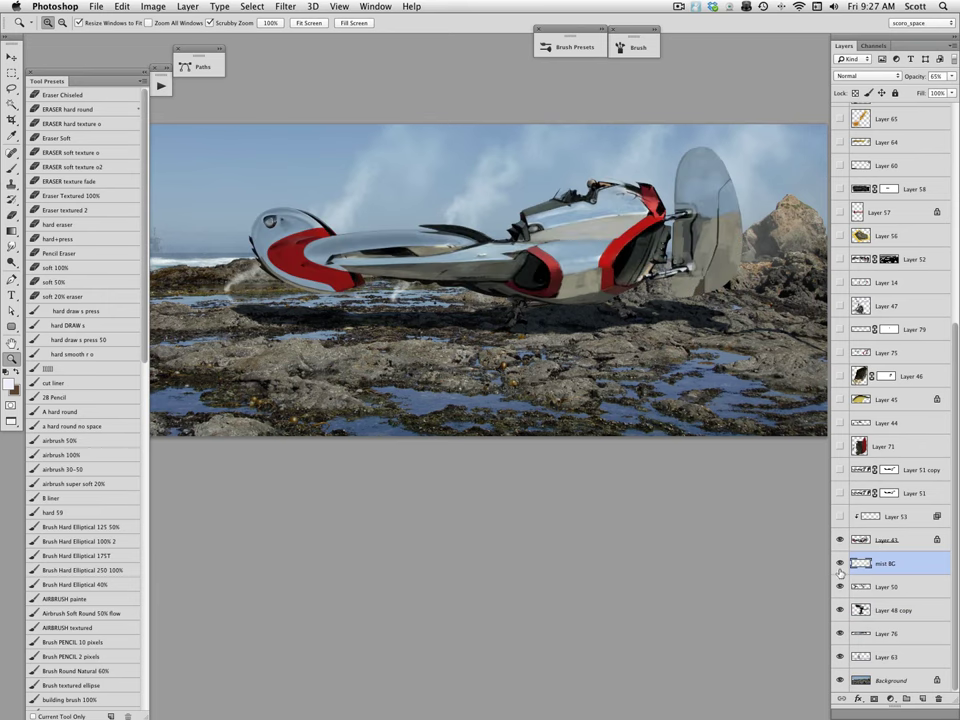
{"action": "left_click", "coordinate": [840, 516]}
{"action": "left_click_drag", "start_coordinate": [655, 431], "coordinate": [649, 424]}
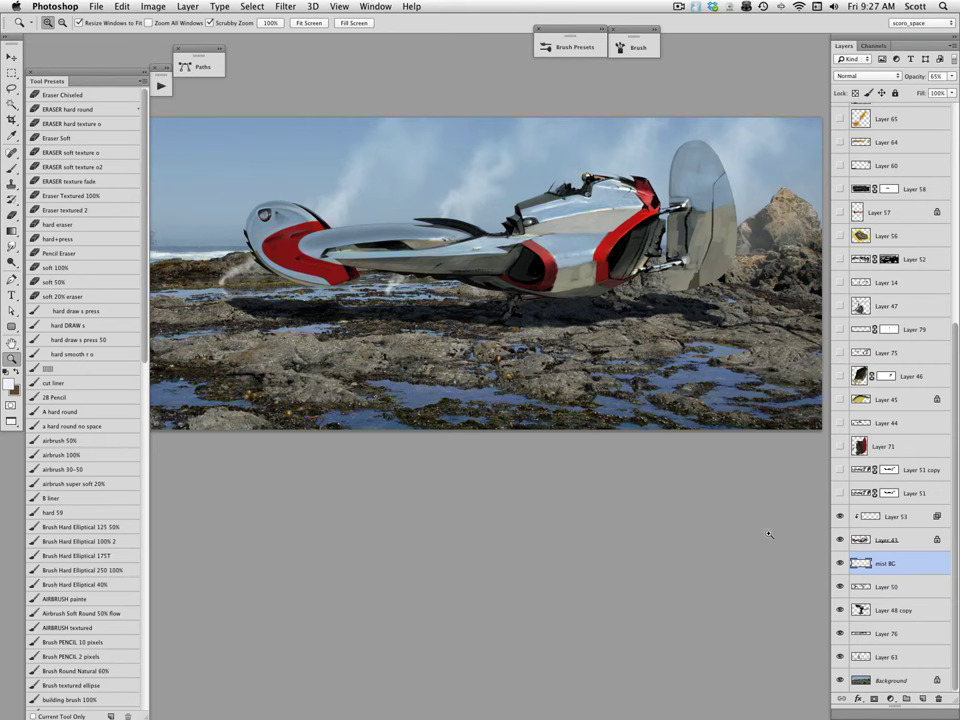
- Compare the aircraft with and without the clipped Layer 53, leaving Layer 53 hidden and Layer 43 selected
{"action": "left_click", "coordinate": [862, 538]}
{"action": "left_click", "coordinate": [840, 517]}
{"action": "left_click", "coordinate": [840, 517]}
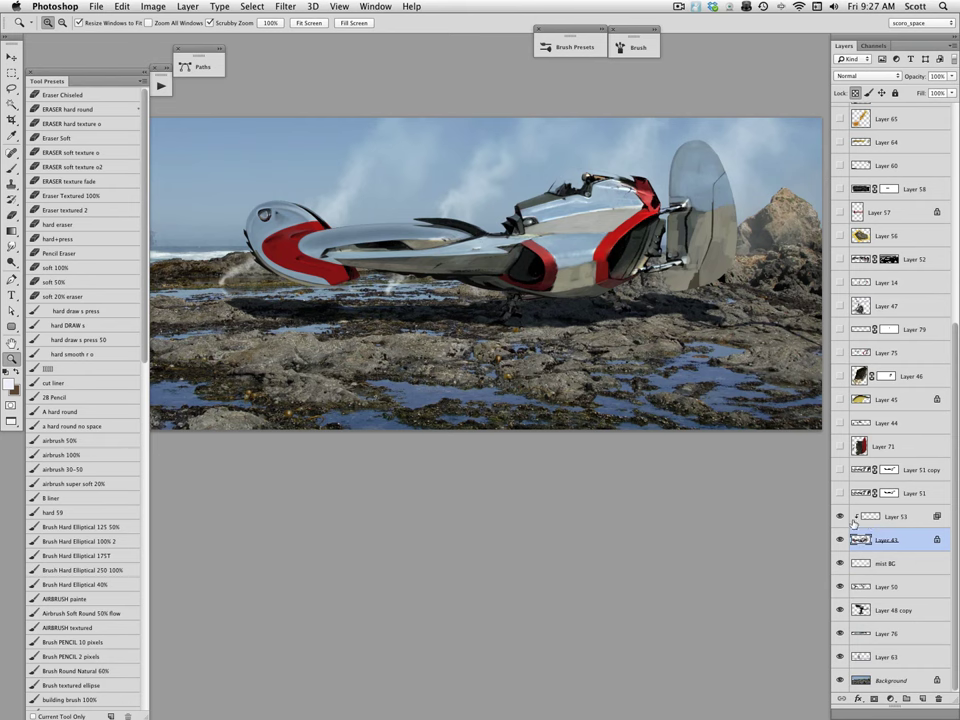
{"action": "left_click", "coordinate": [868, 516]}
{"action": "left_click", "coordinate": [840, 517]}
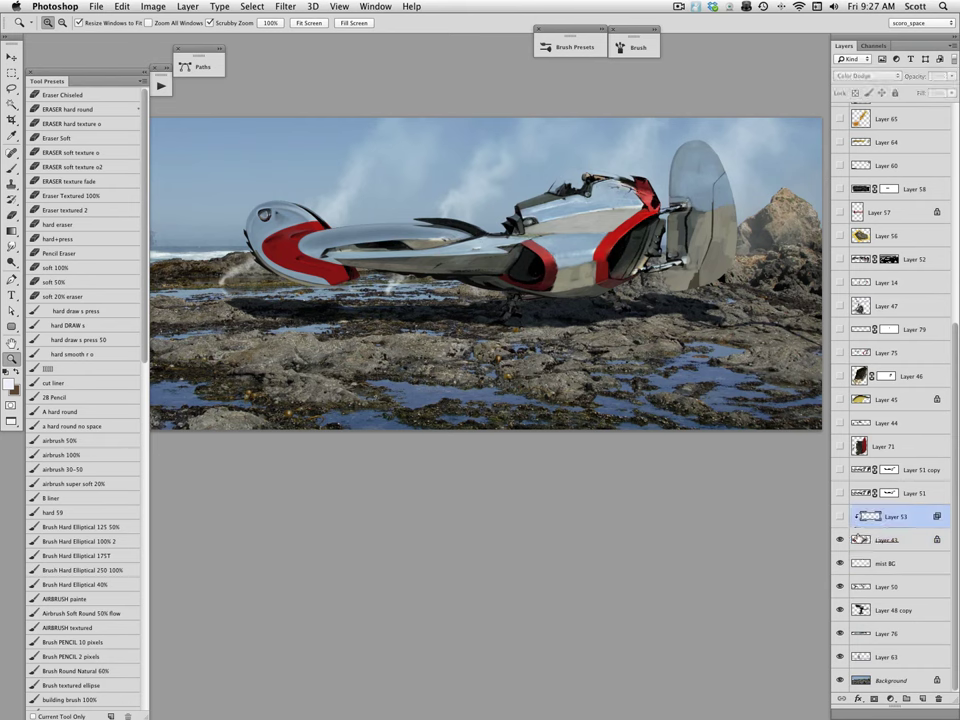
{"action": "key", "text": "alt+bracketleft"}
- Examine the chrome and red aircraft on Layer 43 up close, from its front section to its tail fin
{"action": "left_click", "coordinate": [617, 258]}
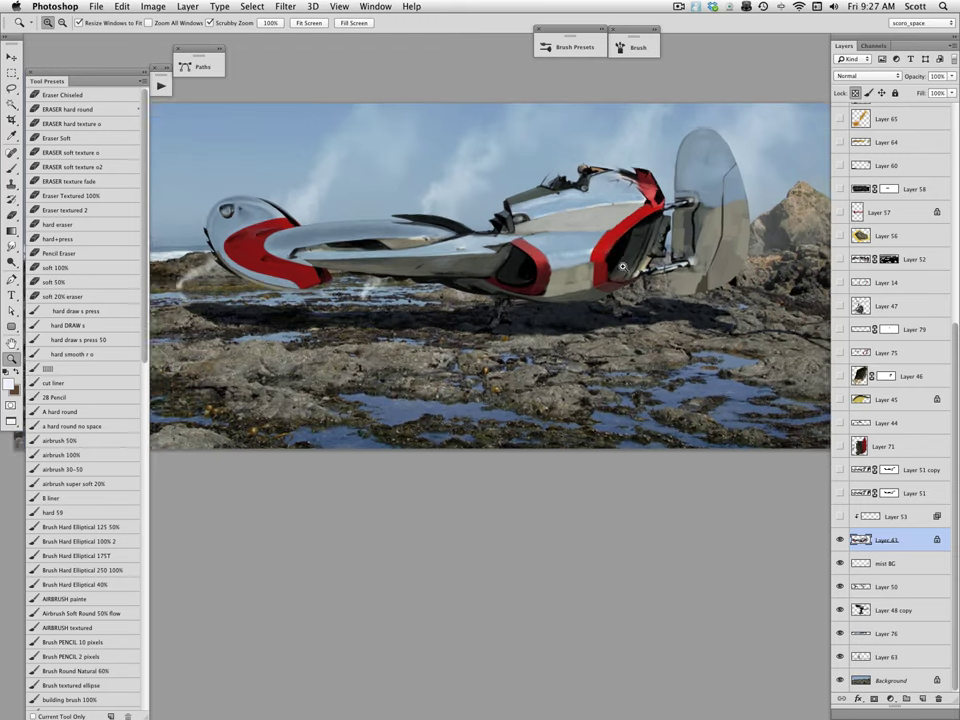
{"action": "left_click_drag", "start_coordinate": [597, 378], "coordinate": [570, 413]}
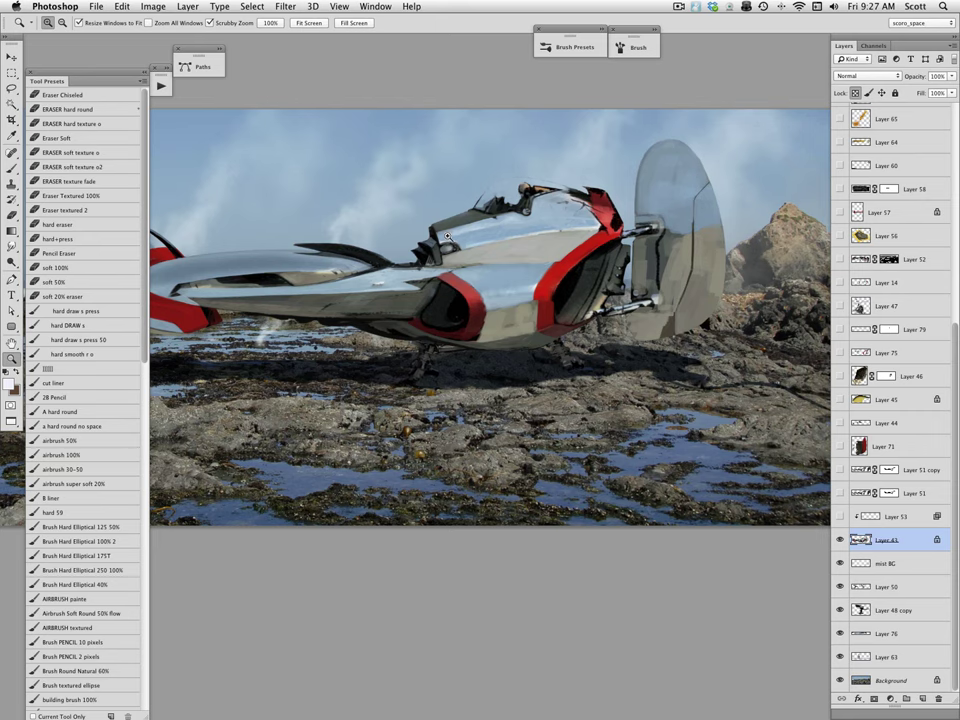
{"action": "left_click_drag", "start_coordinate": [570, 413], "coordinate": [658, 437]}
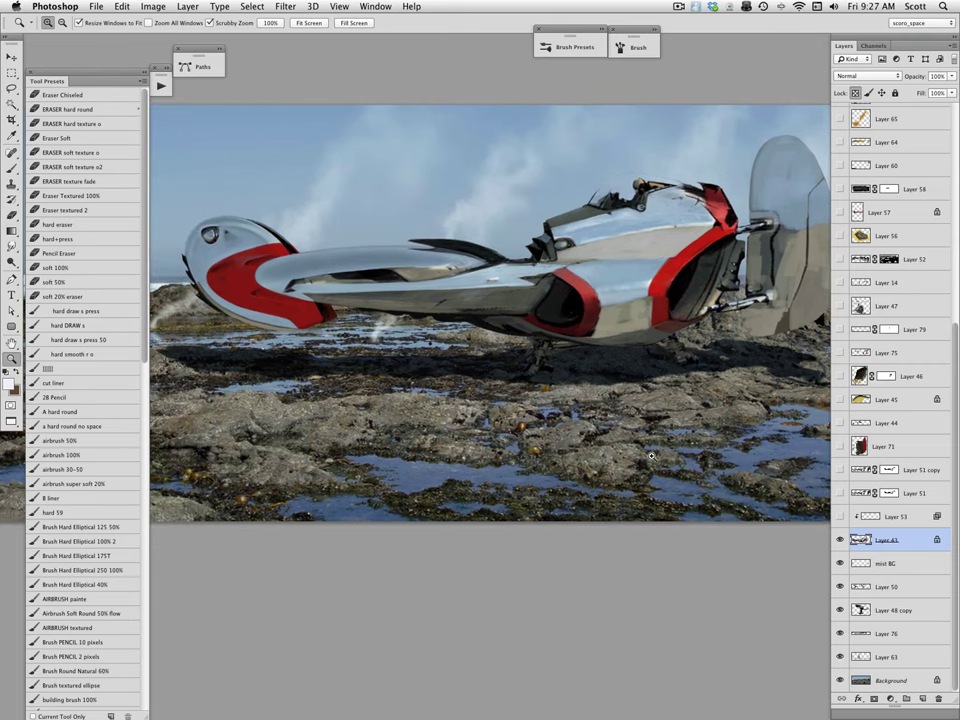
{"action": "left_click_drag", "start_coordinate": [581, 445], "coordinate": [567, 438]}
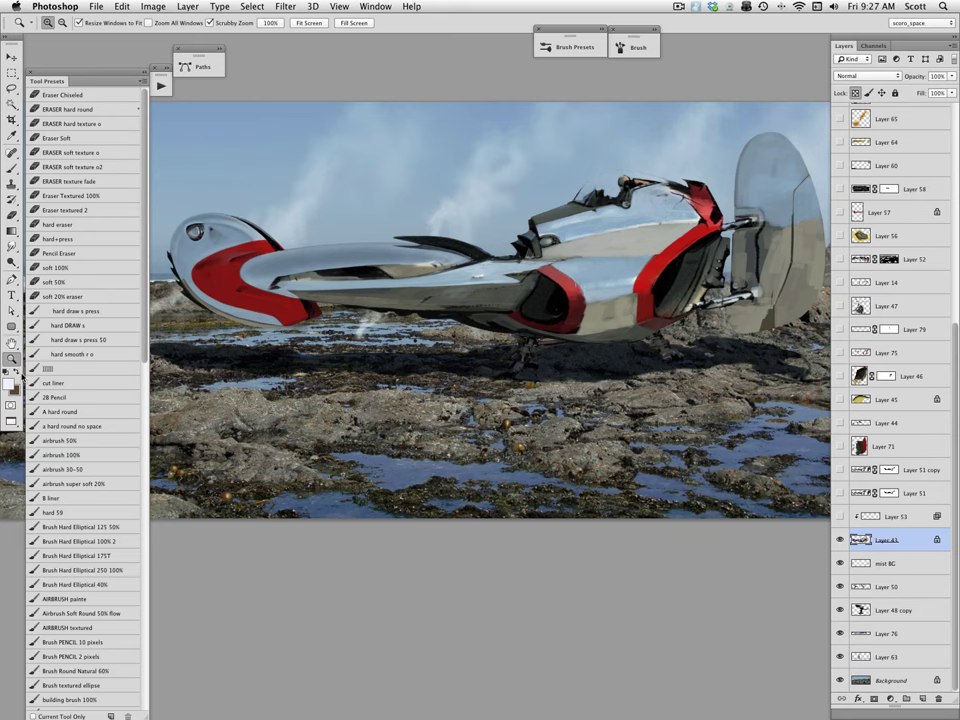
- Try the blue-grey foreground colors 94a6c2, 7e8ea6, 93a6c2 and 8495ad in the Color Picker, cancel, and return to the Zoom tool
{"action": "left_click", "coordinate": [9, 381]}
{"action": "left_click_drag", "start_coordinate": [680, 427], "coordinate": [602, 324]}
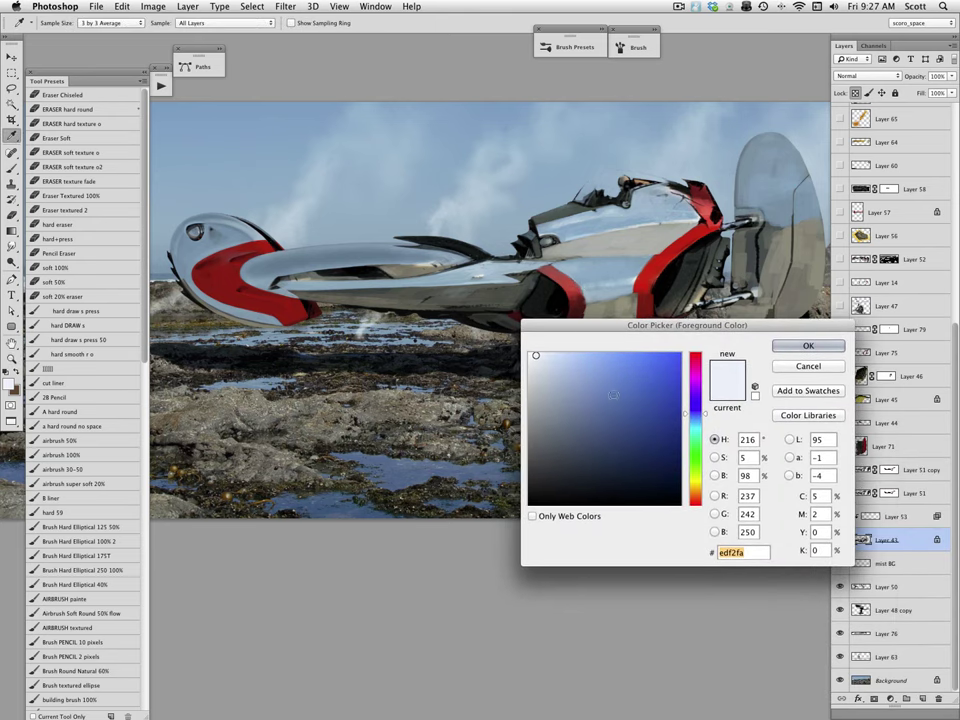
{"action": "left_click", "coordinate": [564, 388]}
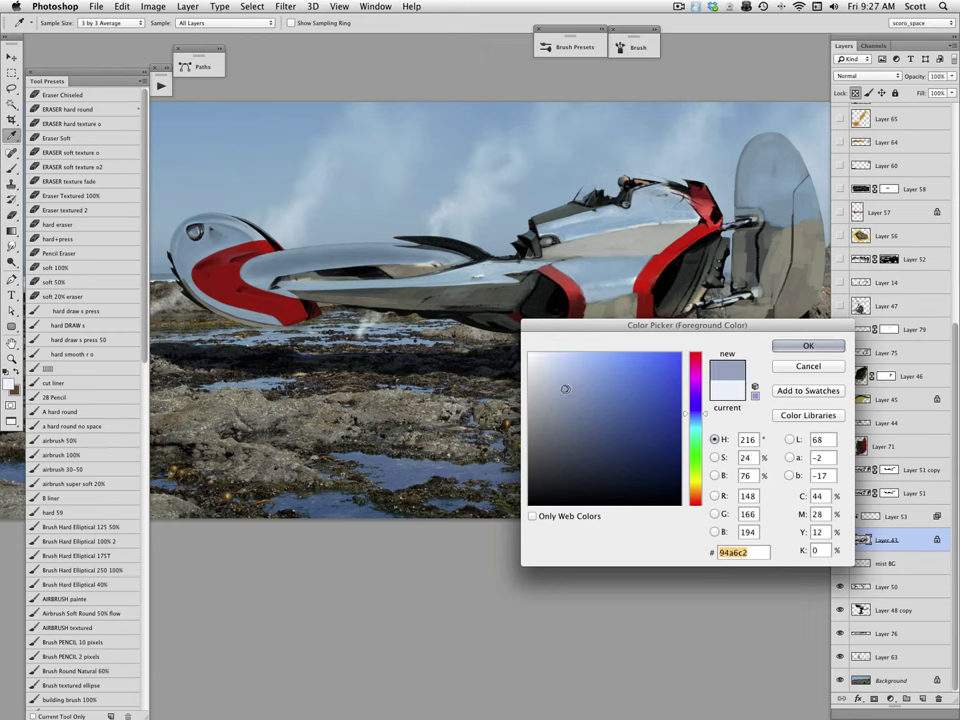
{"action": "left_click_drag", "start_coordinate": [596, 326], "coordinate": [506, 187]}
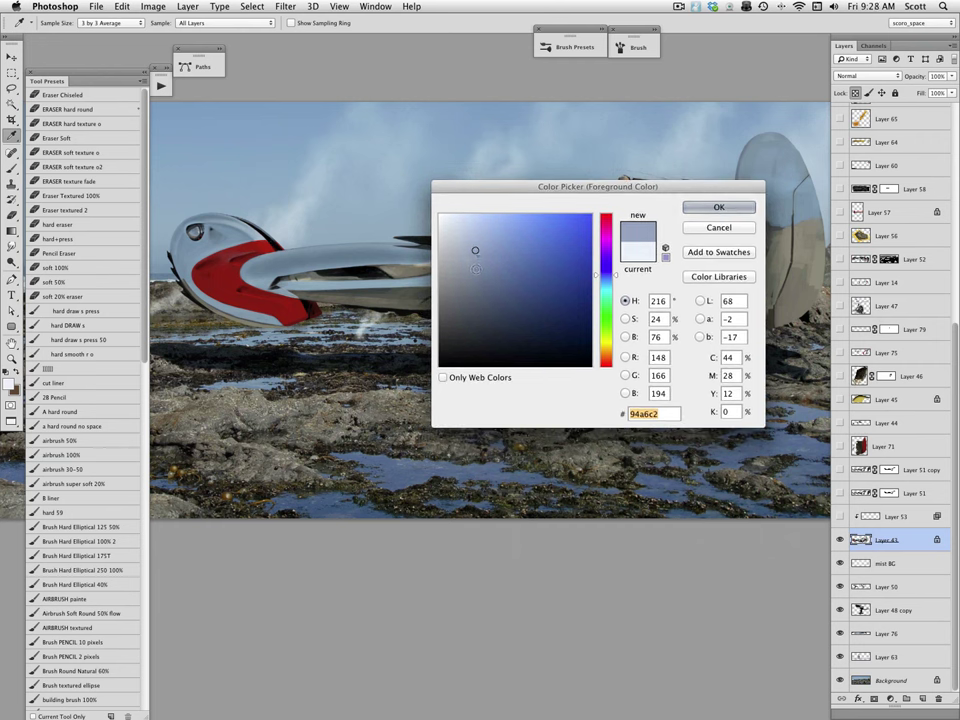
{"action": "left_click", "coordinate": [476, 268]}
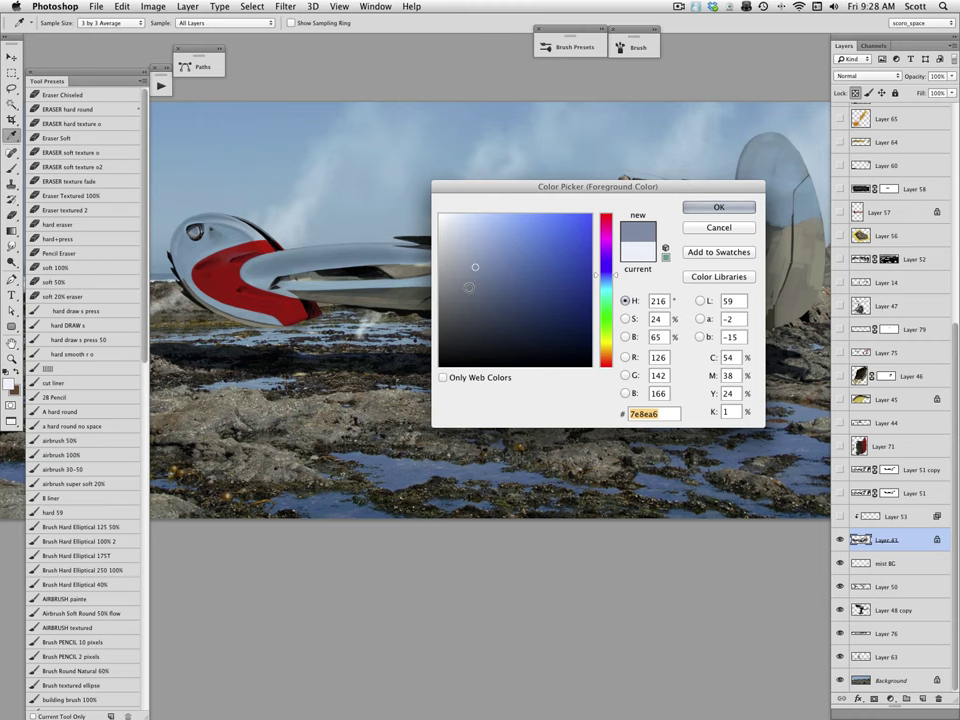
{"action": "left_click", "coordinate": [476, 251]}
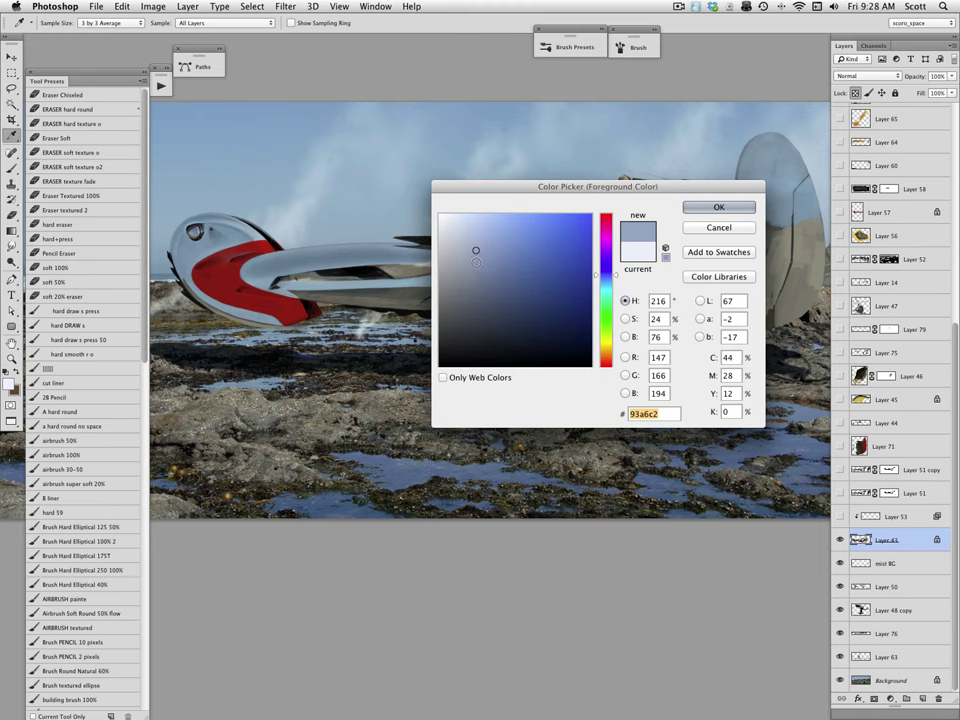
{"action": "left_click", "coordinate": [475, 263]}
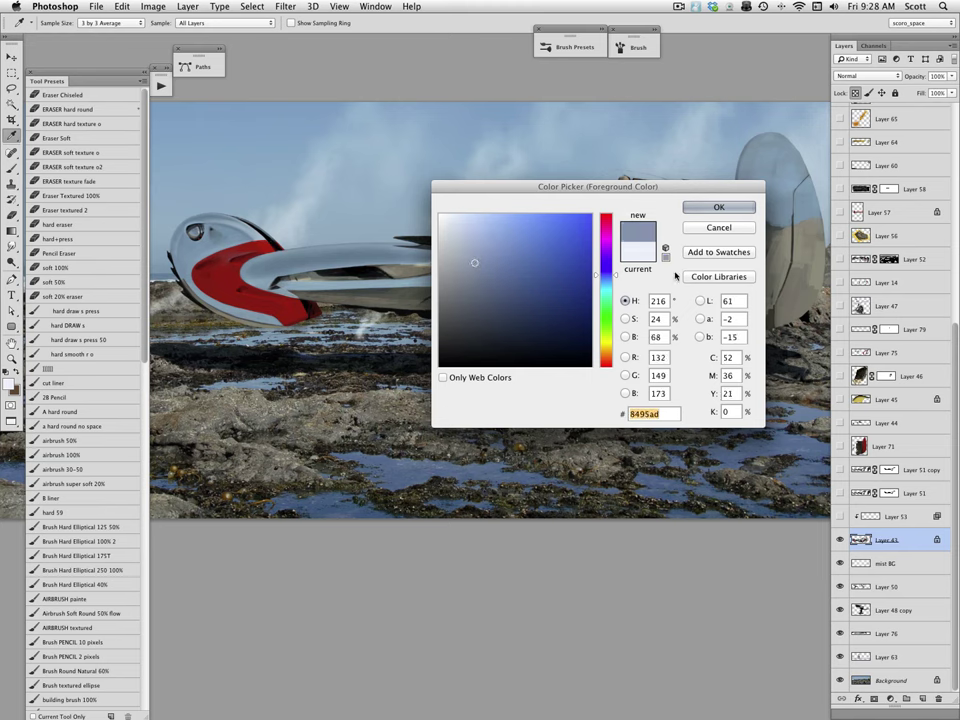
{"action": "left_click", "coordinate": [719, 228]}
{"action": "key", "text": "z"}
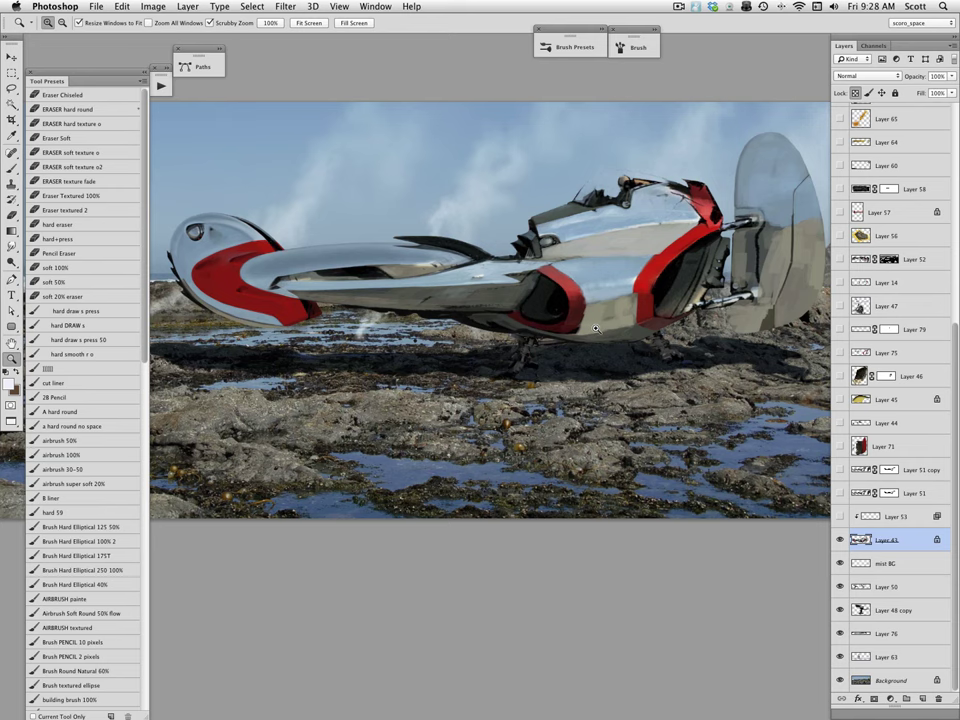
- Compare the aircraft with Layer 53 shown and hidden, and activate a brush preset of size 45
{"action": "left_click", "coordinate": [840, 516]}
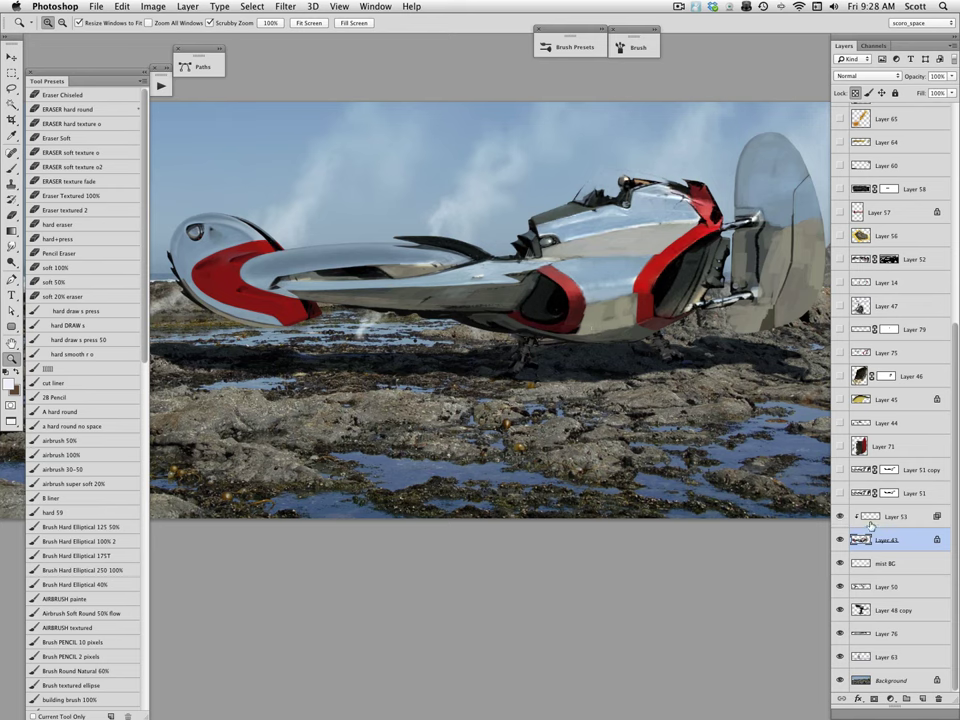
{"action": "left_click", "coordinate": [840, 516]}
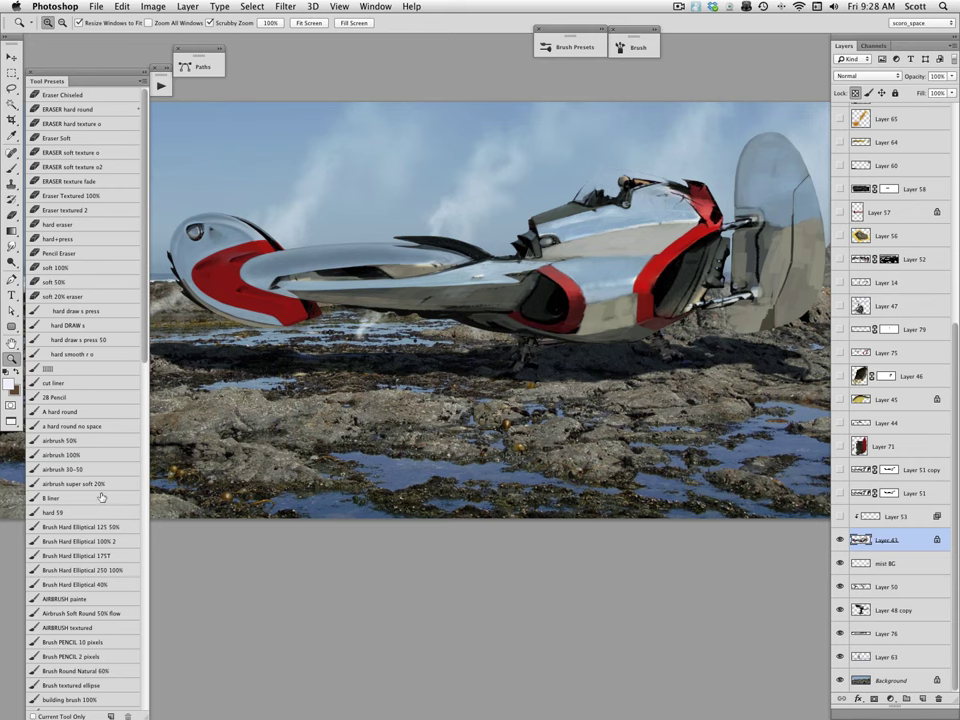
{"action": "left_click", "coordinate": [88, 410]}
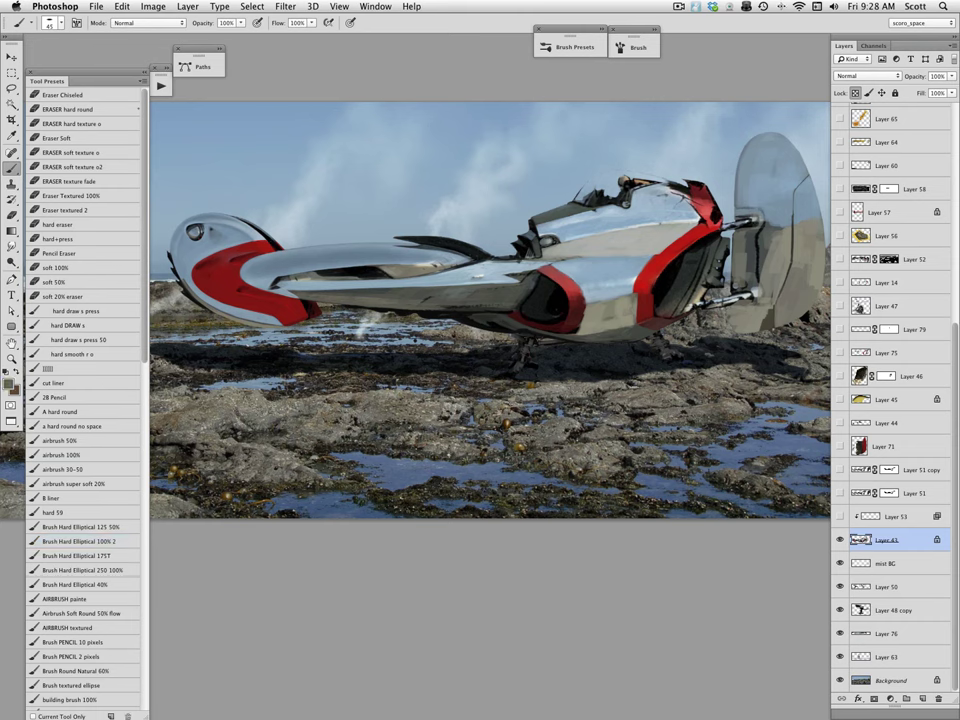
- Try larger brush sizes up to 250 and settle on a brush size of 30
{"action": "key", "text": "bracketright"}
{"action": "key", "text": "bracketright"}
{"action": "key", "text": "bracketright"}
{"action": "key", "text": "bracketright"}
{"action": "key", "text": "bracketright"}
{"action": "key", "text": "bracketright"}
{"action": "key", "text": "bracketright"}
{"action": "key", "text": "bracketright"}
{"action": "key", "text": "bracketleft"}
{"action": "key", "text": "bracketleft"}
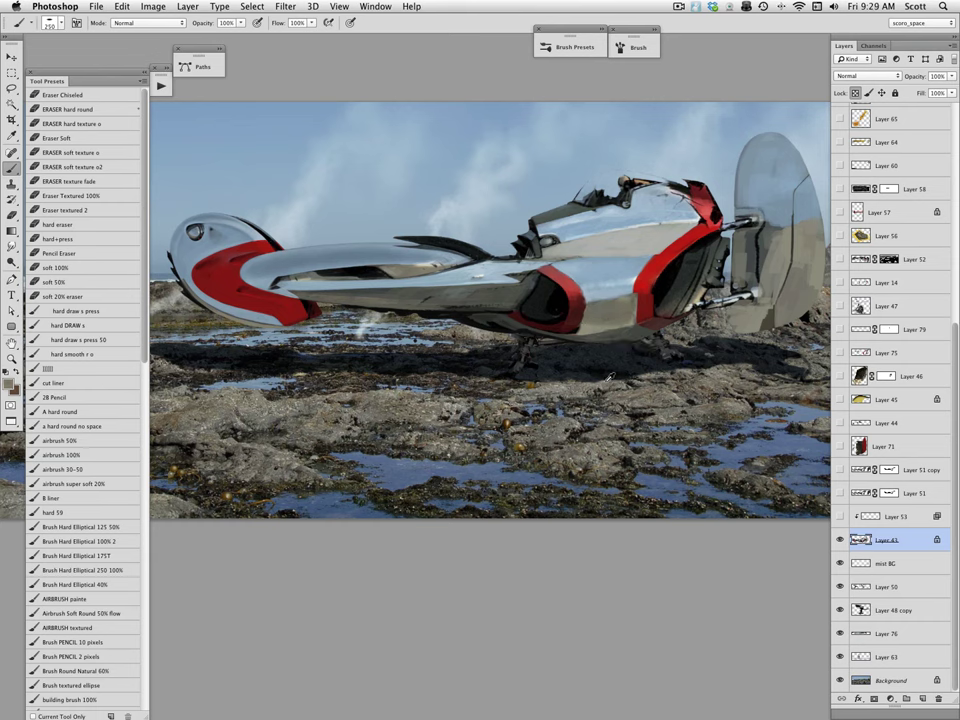
{"action": "key", "text": "bracketleft"}
{"action": "key", "text": "bracketleft"}
{"action": "key", "text": "bracketleft"}
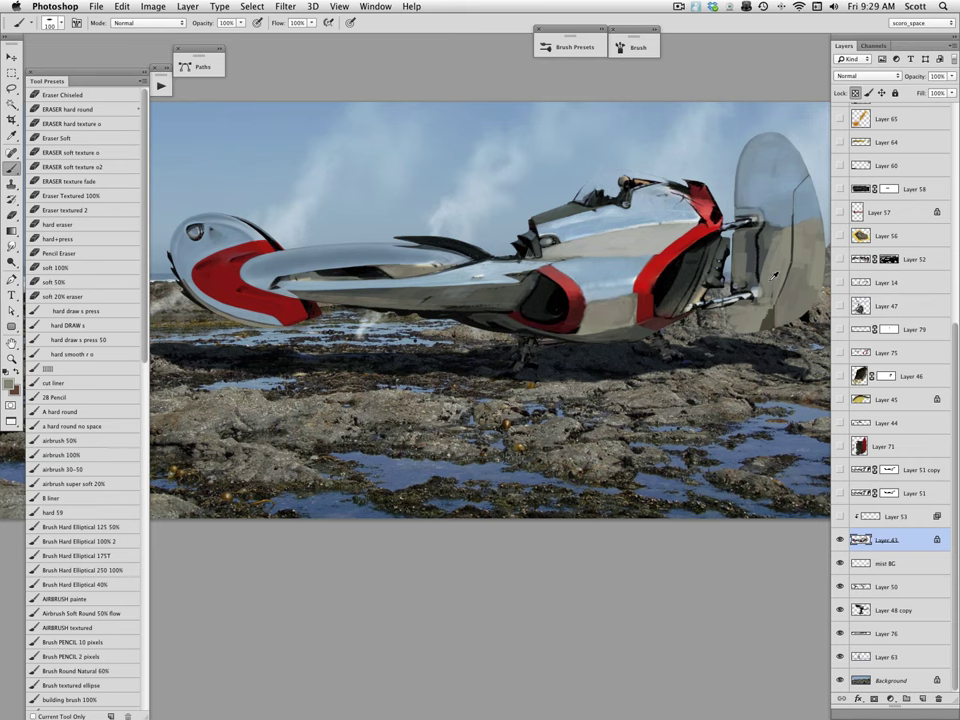
{"action": "key", "text": "bracketleft"}
{"action": "key", "text": "bracketleft"}
- Add a new layer above Layer 53, sample a pale sky color, and paint two slanted guide strokes at the tail fin
{"action": "left_click", "coordinate": [904, 516]}
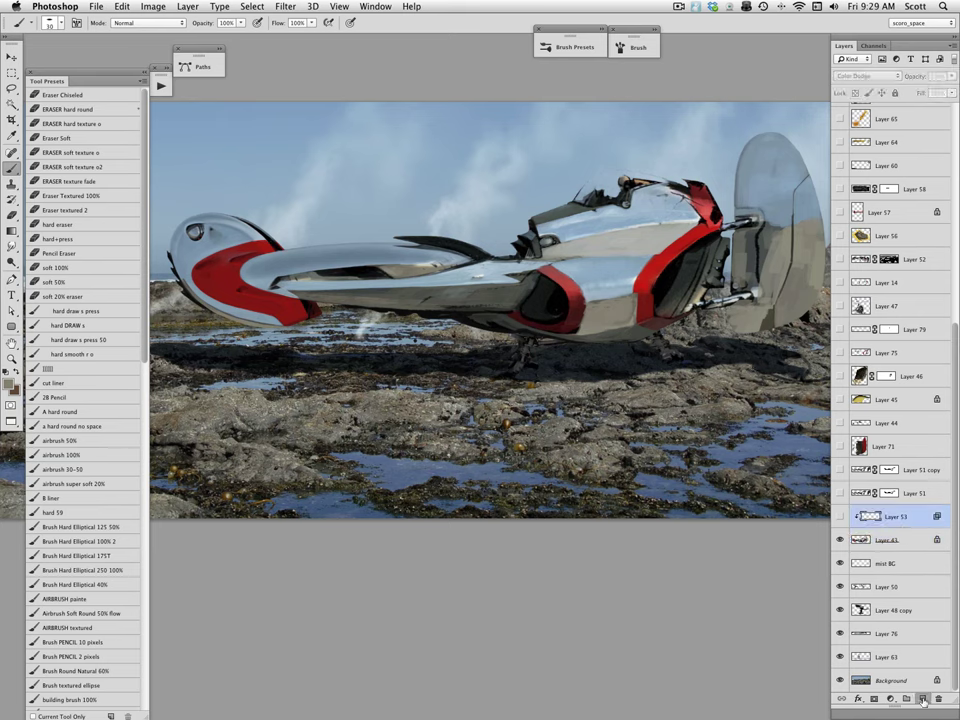
{"action": "left_click", "coordinate": [922, 698]}
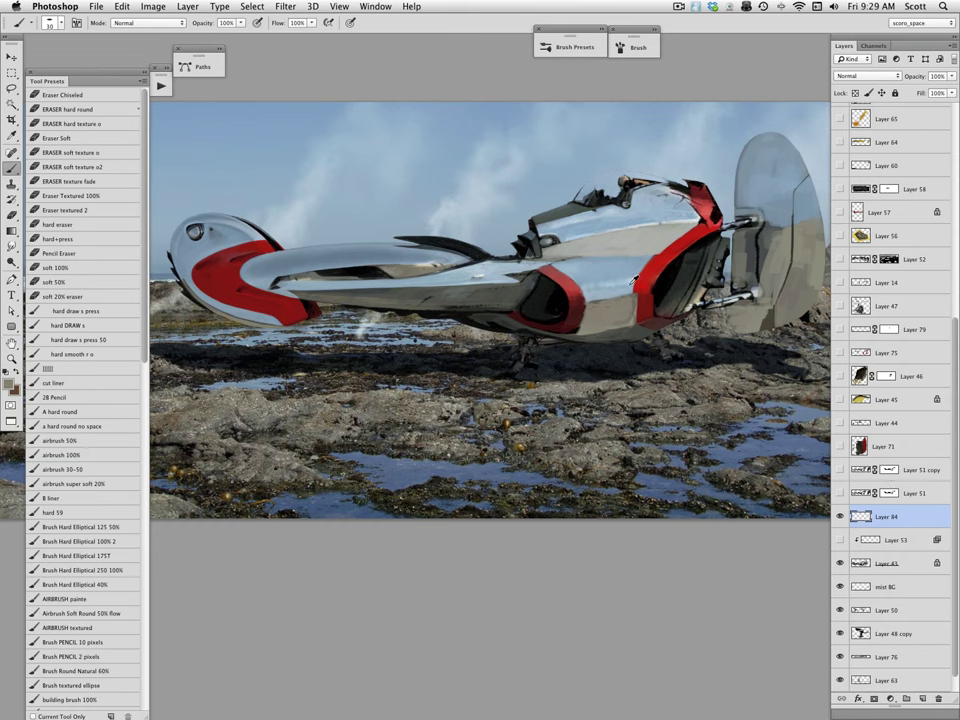
{"action": "left_click", "coordinate": [478, 207], "text": "alt"}
{"action": "left_click_drag", "start_coordinate": [821, 292], "coordinate": [782, 394]}
{"action": "left_click_drag", "start_coordinate": [732, 175], "coordinate": [686, 357]}
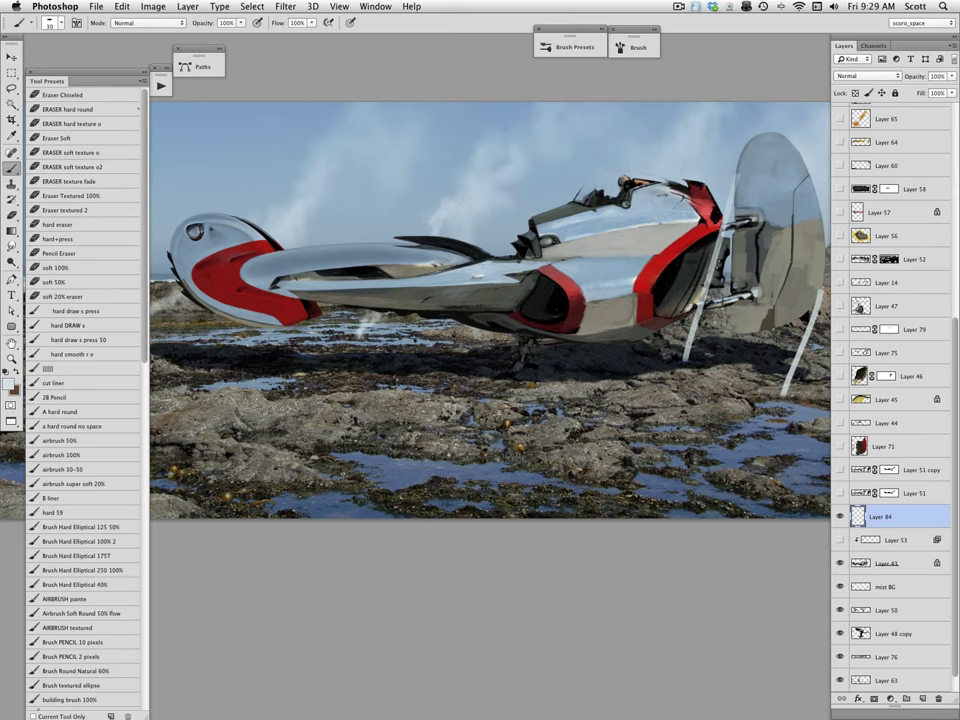
- Paint guide marks at the nose and beneath the landing gear, and a flat ellipse between the two strokes below the tail fin
{"action": "left_click_drag", "start_coordinate": [194, 324], "coordinate": [271, 318]}
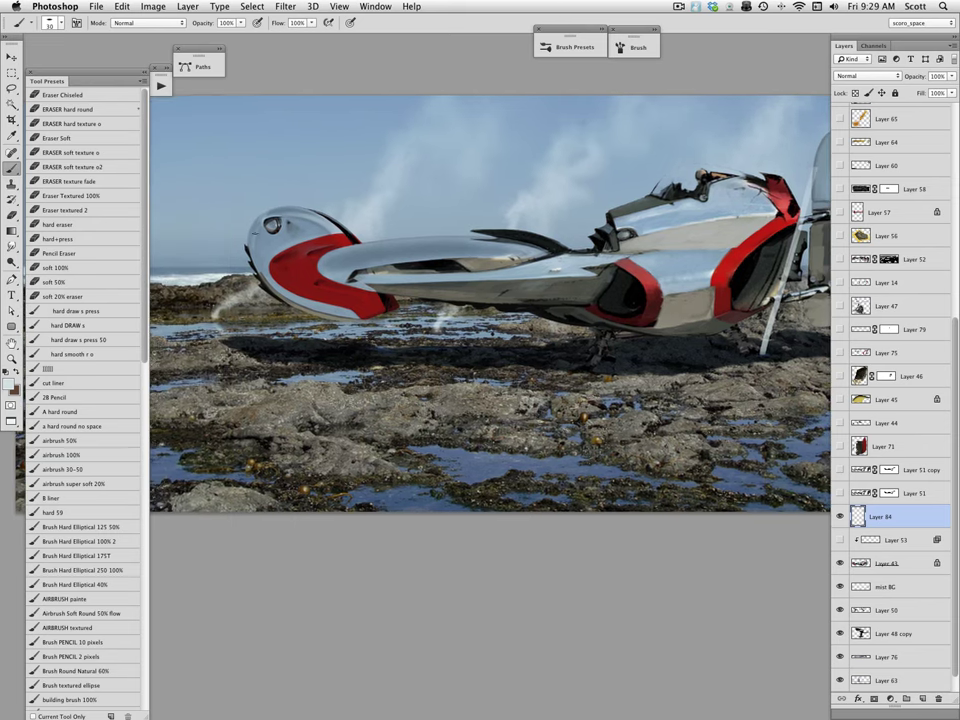
{"action": "left_click_drag", "start_coordinate": [574, 452], "coordinate": [440, 443]}
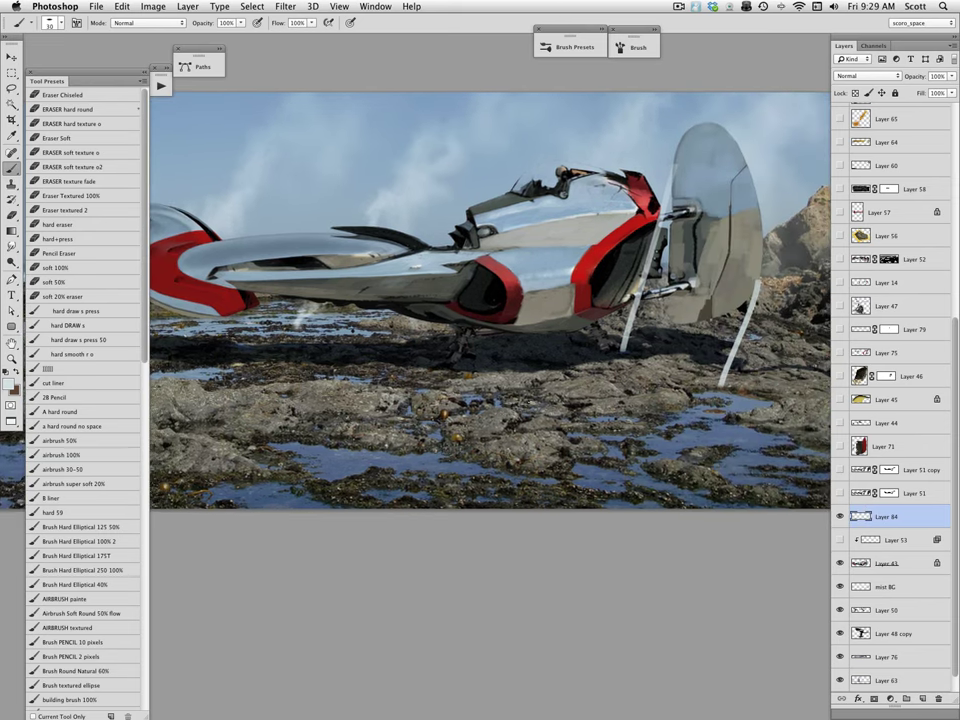
{"action": "left_click_drag", "start_coordinate": [463, 358], "coordinate": [461, 378]}
{"action": "mouse_move", "coordinate": [732, 346]}
{"action": "left_mouse_down"}
{"action": "mouse_move", "coordinate": [612, 349]}
{"action": "mouse_move", "coordinate": [736, 346]}
{"action": "mouse_move", "coordinate": [617, 330]}
{"action": "mouse_move", "coordinate": [733, 352]}
{"action": "mouse_move", "coordinate": [616, 340]}
{"action": "mouse_move", "coordinate": [727, 359]}
{"action": "left_mouse_up"}
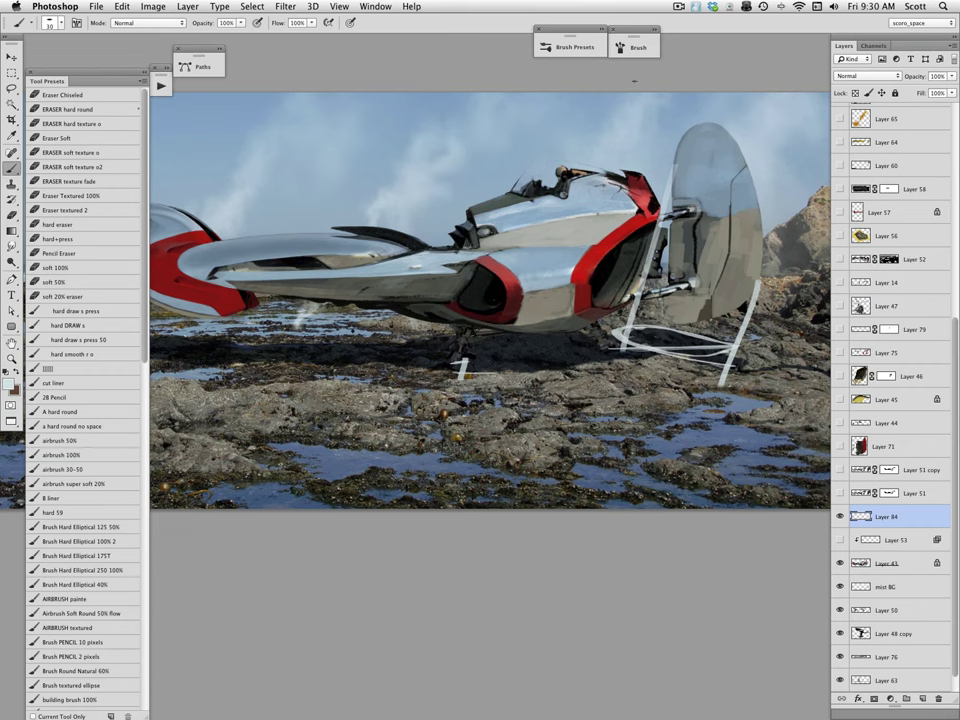
- Paint reflection arrows from and toward the sky, circle spots on the fuselage and wing, and extend the tail-fin guide lines upward
{"action": "left_click_drag", "start_coordinate": [568, 208], "coordinate": [441, 126]}
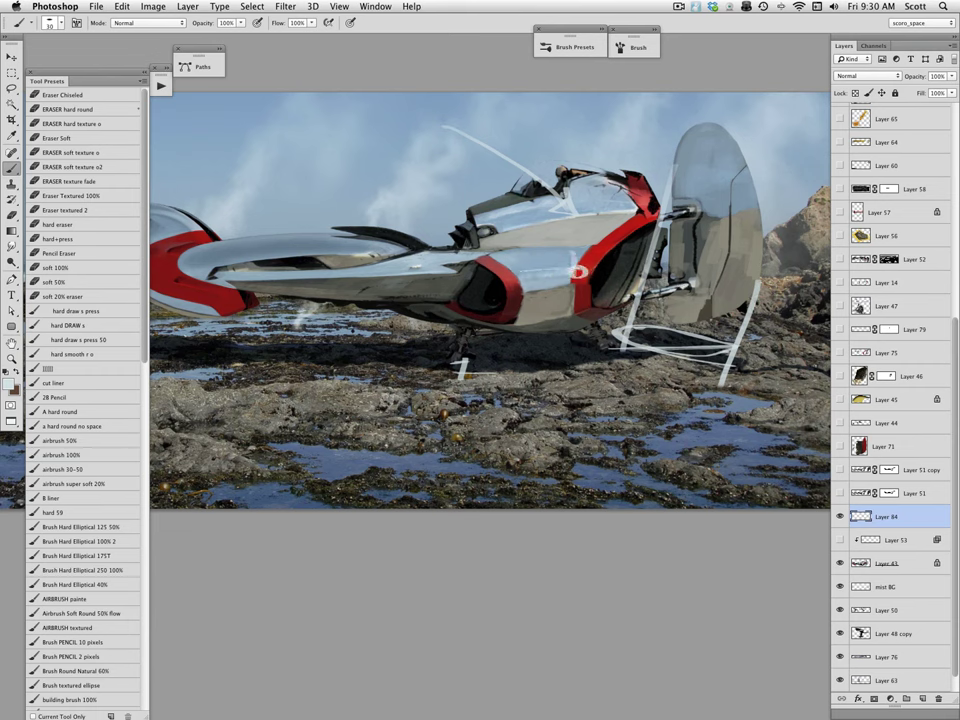
{"action": "mouse_move", "coordinate": [548, 254]}
{"action": "left_mouse_down"}
{"action": "mouse_move", "coordinate": [561, 260]}
{"action": "mouse_move", "coordinate": [548, 266]}
{"action": "left_mouse_up"}
{"action": "left_click_drag", "start_coordinate": [805, 143], "coordinate": [738, 331]}
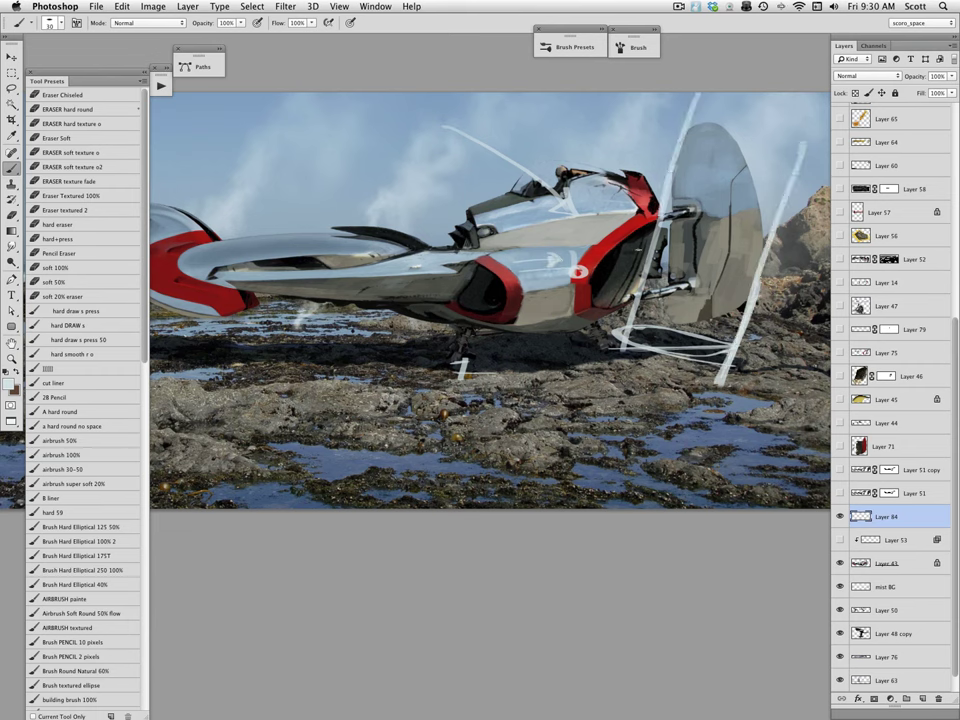
{"action": "left_click_drag", "start_coordinate": [354, 245], "coordinate": [368, 250]}
{"action": "mouse_move", "coordinate": [574, 267]}
{"action": "left_mouse_down"}
{"action": "mouse_move", "coordinate": [570, 276]}
{"action": "mouse_move", "coordinate": [639, 101]}
{"action": "mouse_move", "coordinate": [632, 136]}
{"action": "left_mouse_up"}
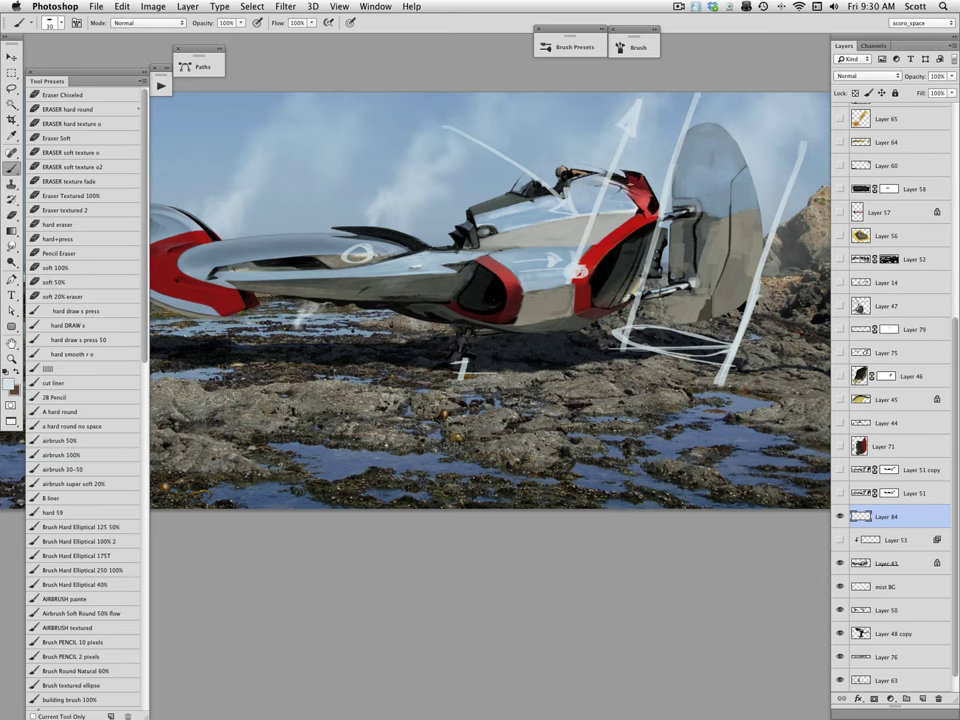
- Hide the guide marks on Layer 84 and reveal Layers 53 and 51, leaving Layer 51 selected
{"action": "left_click_drag", "start_coordinate": [605, 495], "coordinate": [660, 499]}
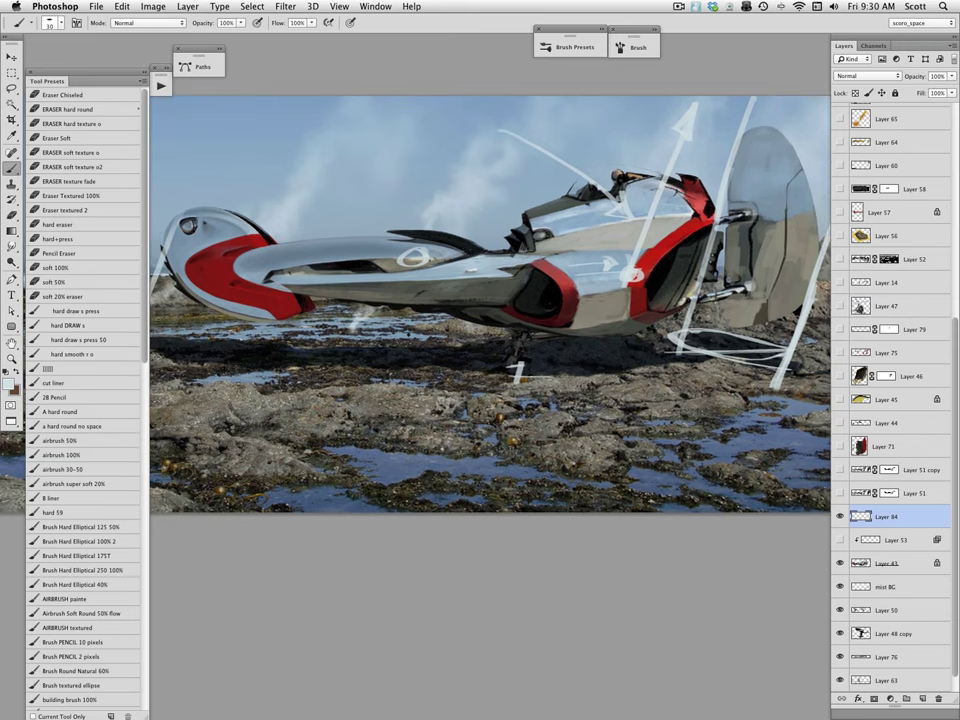
{"action": "left_click", "coordinate": [839, 516]}
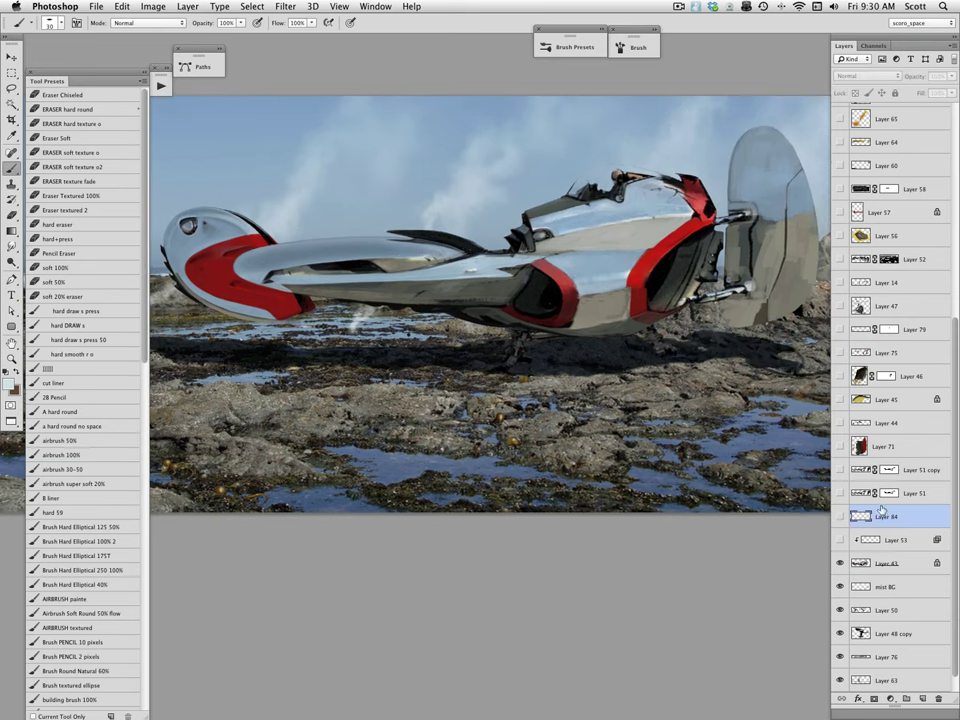
{"action": "left_click", "coordinate": [839, 540]}
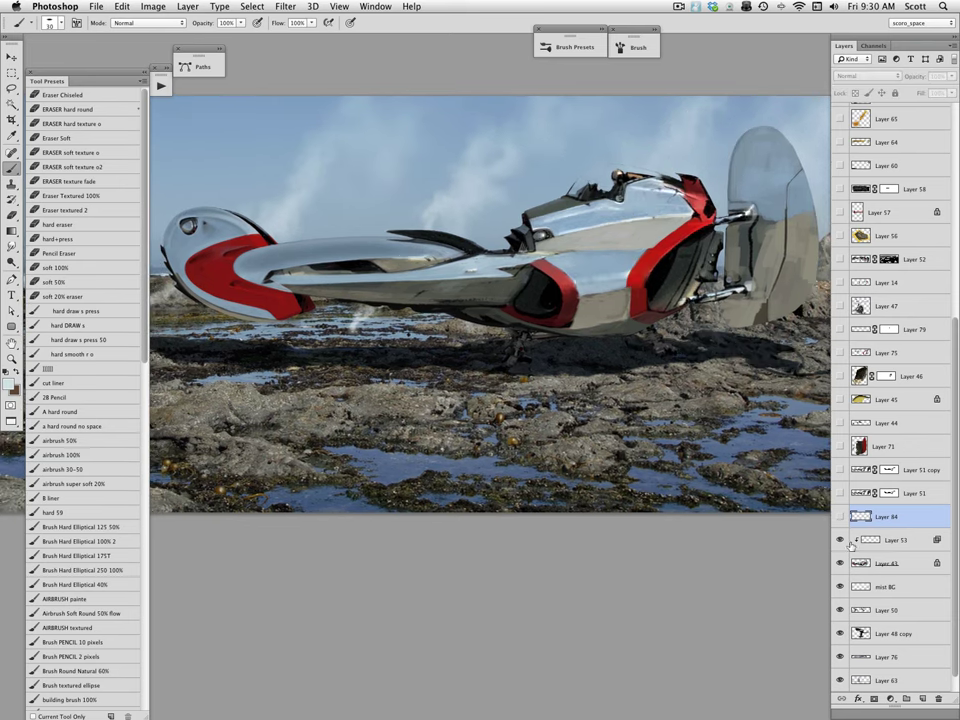
{"action": "scroll", "coordinate": [624, 493], "scroll_direction": "right", "scroll_amount": 3}
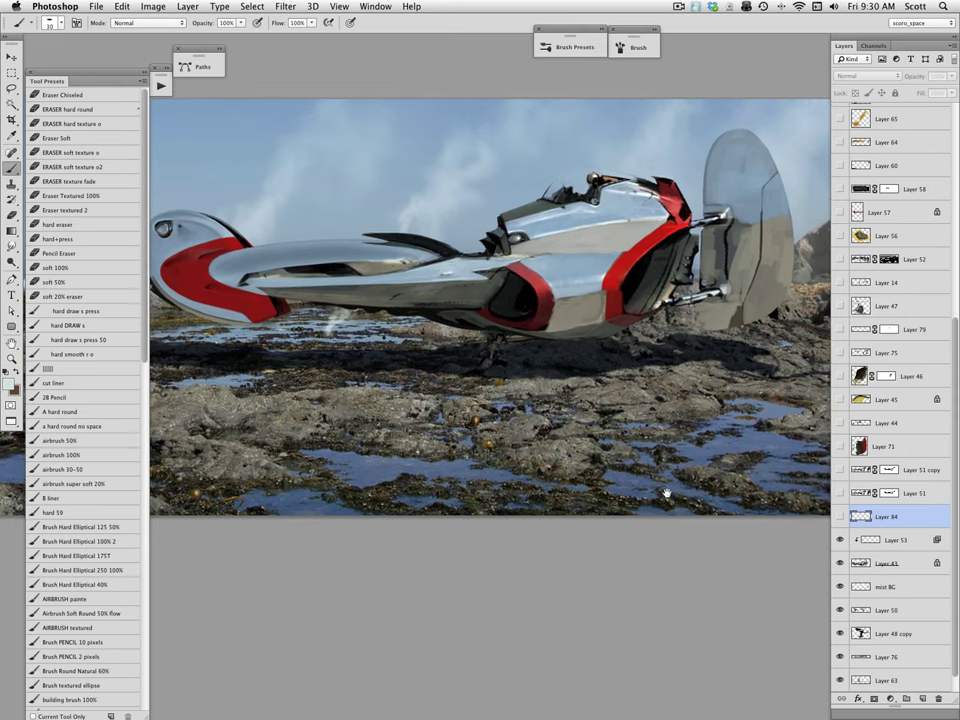
{"action": "scroll", "coordinate": [665, 493], "scroll_direction": "left", "scroll_amount": 2}
{"action": "left_click", "coordinate": [839, 493]}
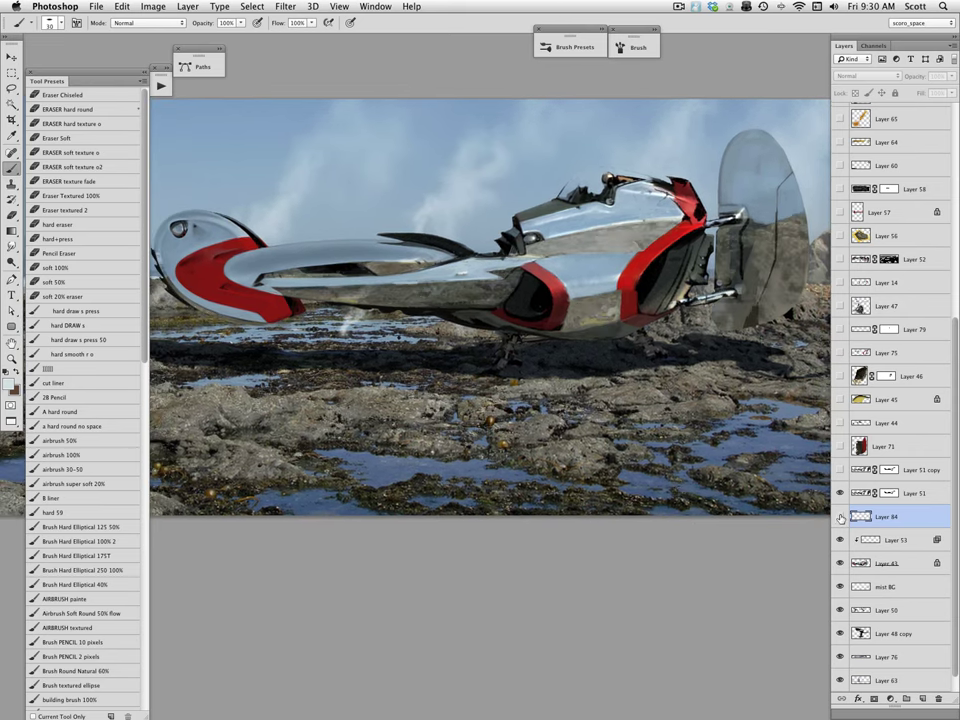
{"action": "key", "text": "alt+bracketright"}
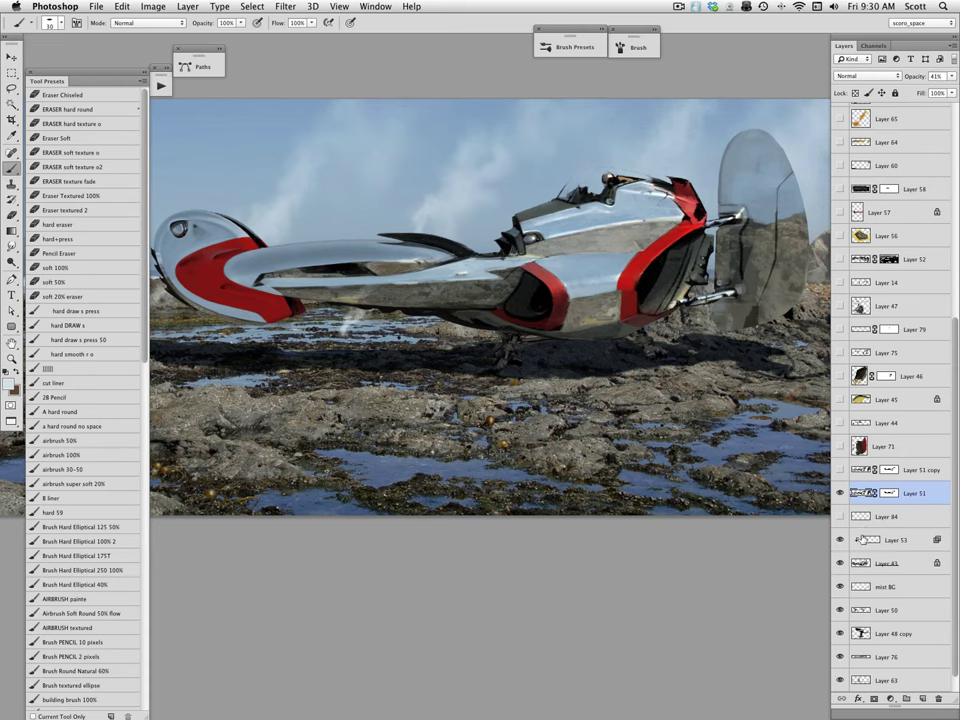
{"action": "left_click_drag", "start_coordinate": [697, 472], "coordinate": [689, 464]}
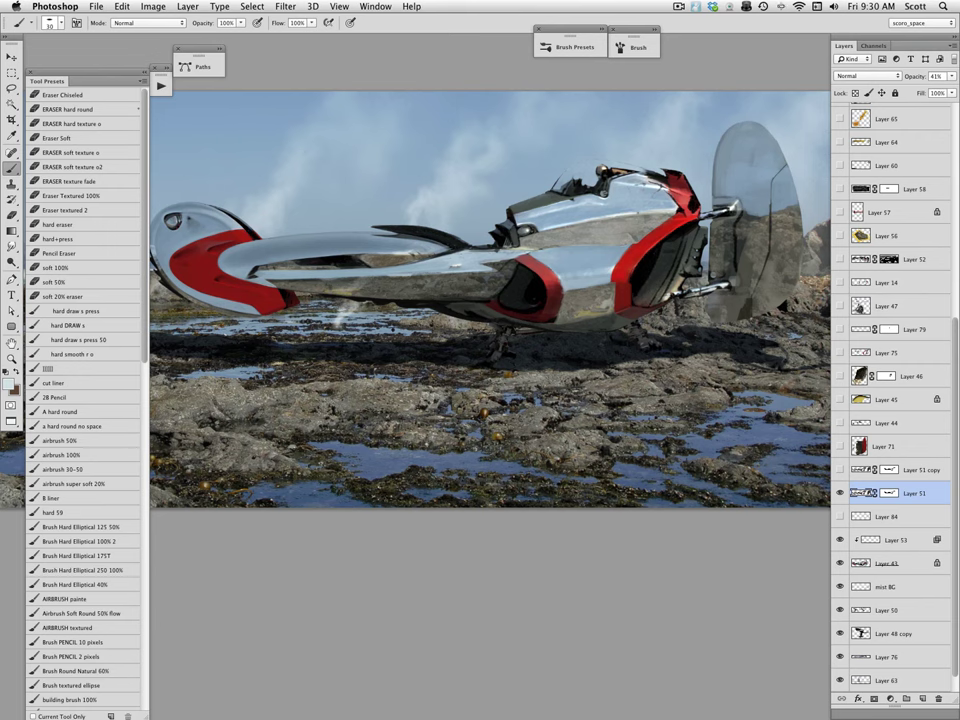
- Compare the aircraft with the Layer 51 mask on and off, leaving the mask disabled
{"action": "left_click", "coordinate": [888, 493], "text": "shift"}
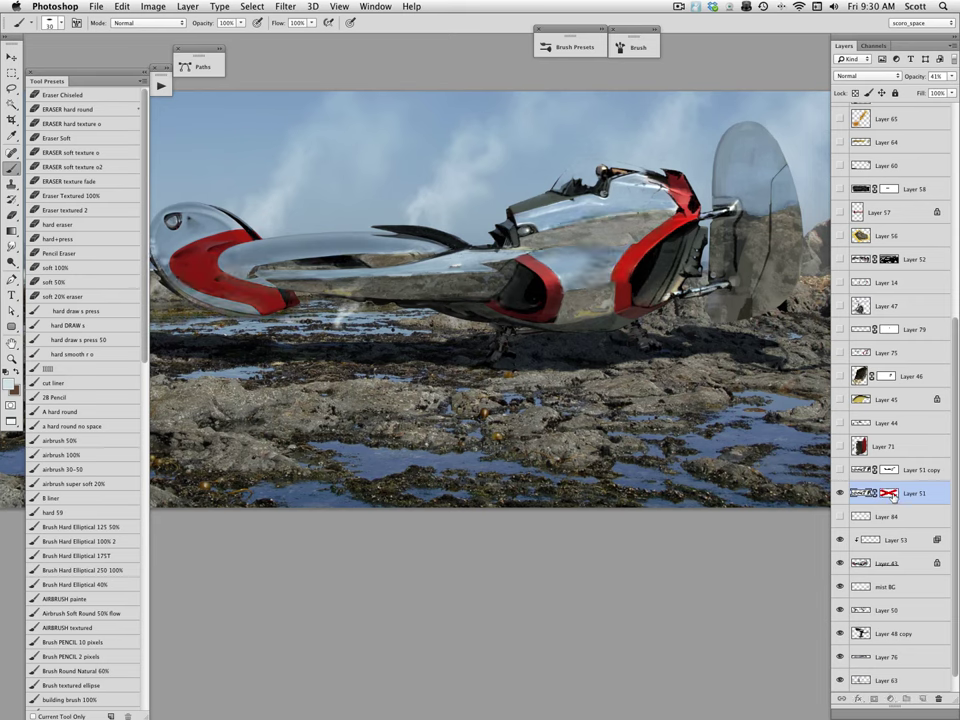
{"action": "left_click", "coordinate": [888, 493], "text": "shift"}
{"action": "left_click", "coordinate": [888, 493], "text": "shift"}
{"action": "left_click_drag", "start_coordinate": [526, 441], "coordinate": [537, 436]}
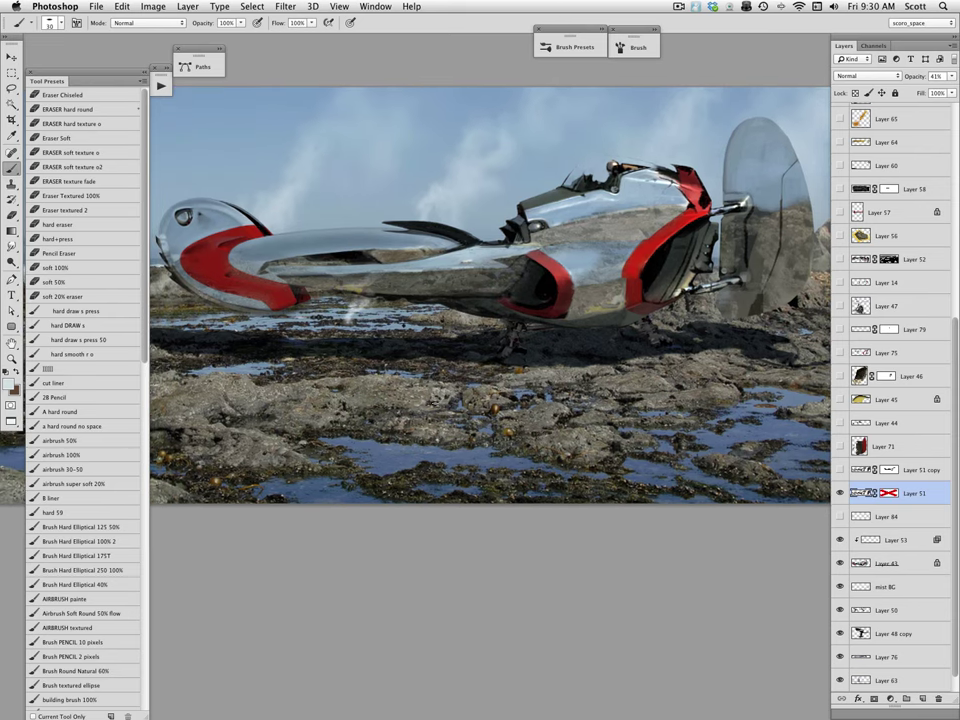
- Add a new layer above Layer 51 and set the Clone Stamp tool to size 150
{"action": "left_click", "coordinate": [11, 168]}
{"action": "key", "text": "ctrl+shift+alt+n"}
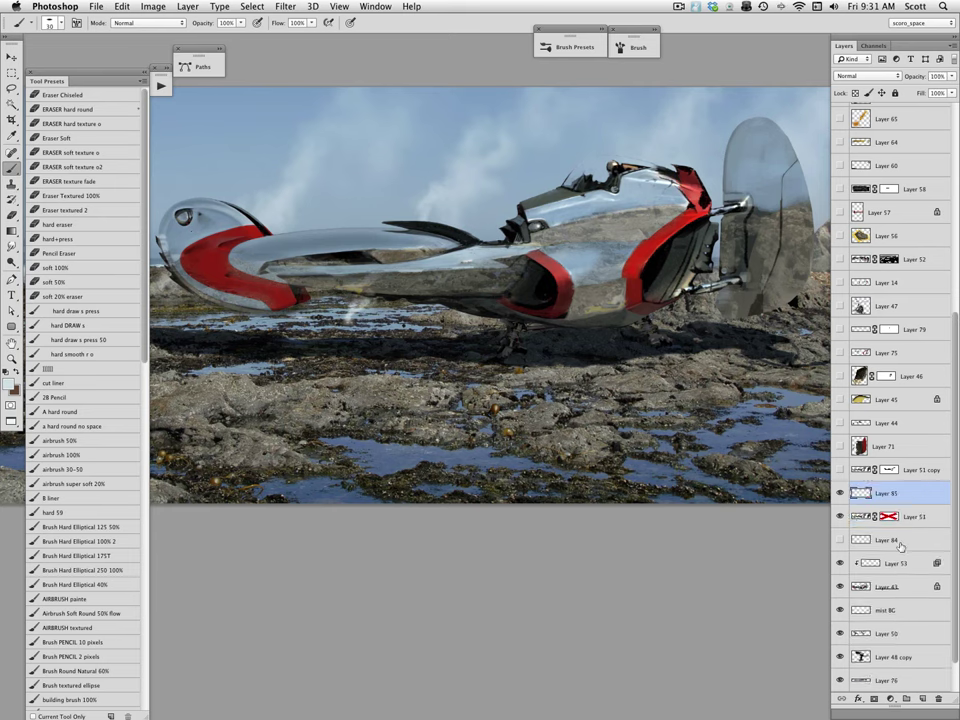
{"action": "key", "text": "s"}
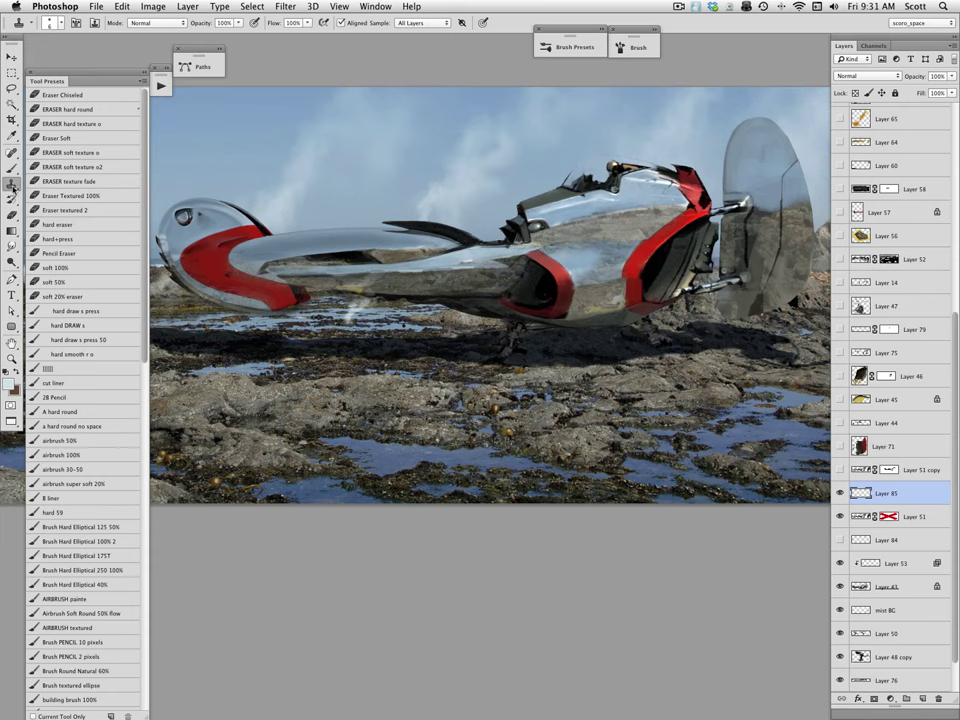
{"action": "left_click_drag", "start_coordinate": [12, 185], "coordinate": [60, 180]}
{"action": "key", "text": "bracketright"}
{"action": "key", "text": "bracketright"}
{"action": "key", "text": "bracketright"}
{"action": "scroll", "coordinate": [483, 400], "scroll_direction": "left", "scroll_amount": 2}
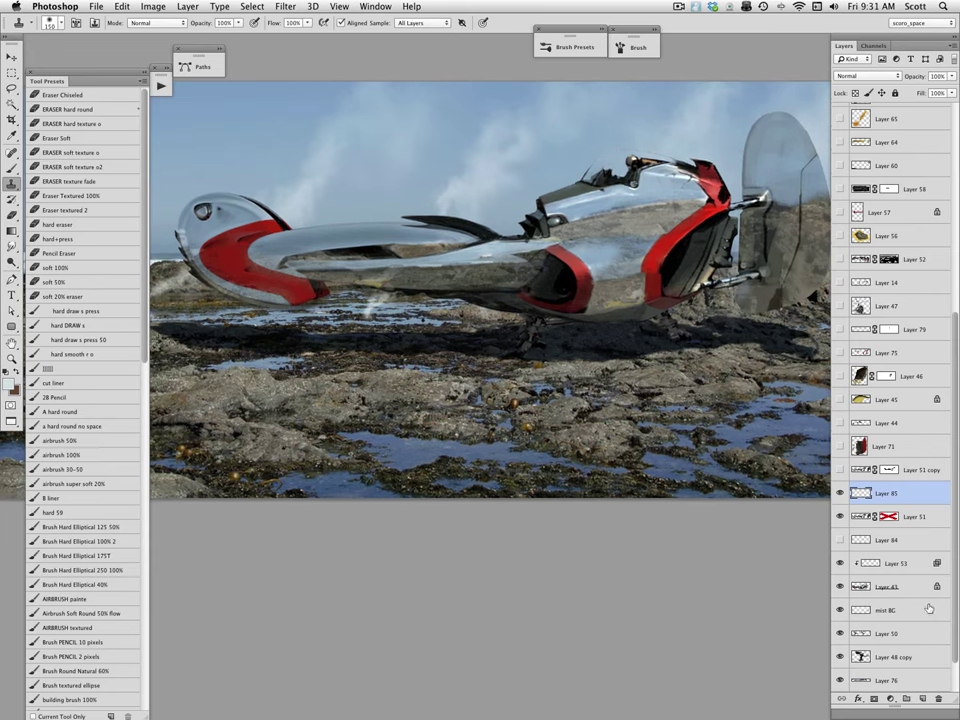
- Clone shoreline rock texture over the lower fuselage and tail fin on Layer 85, keeping Layer 84 hidden
{"action": "left_click", "coordinate": [840, 540]}
{"action": "left_click", "coordinate": [840, 540]}
{"action": "left_click_drag", "start_coordinate": [452, 279], "coordinate": [508, 278]}
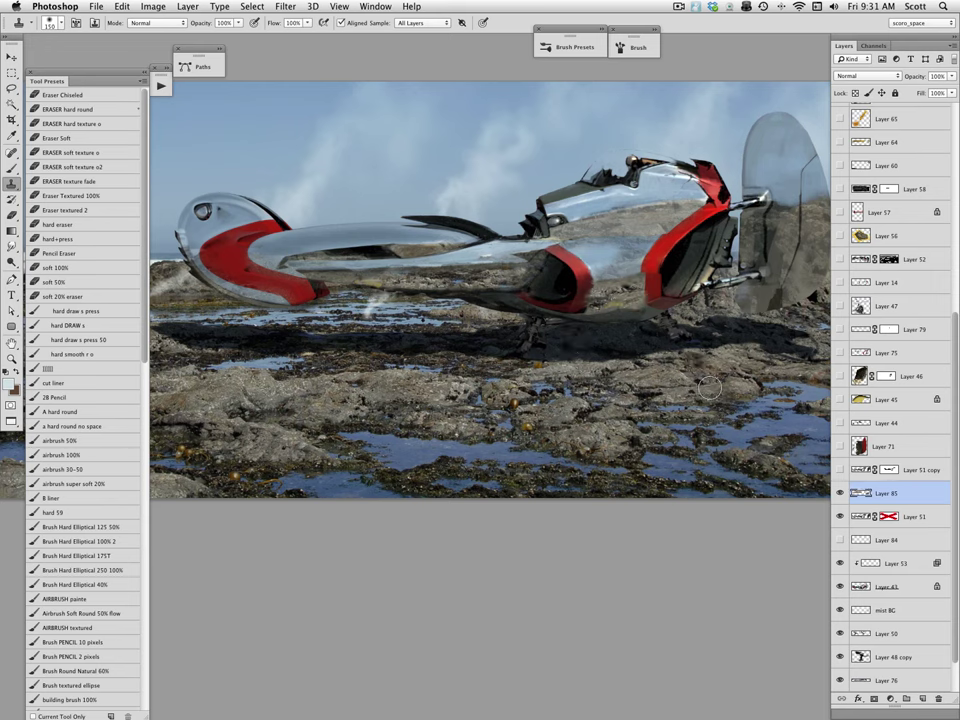
{"action": "scroll", "coordinate": [554, 254], "scroll_direction": "right", "scroll_amount": 5}
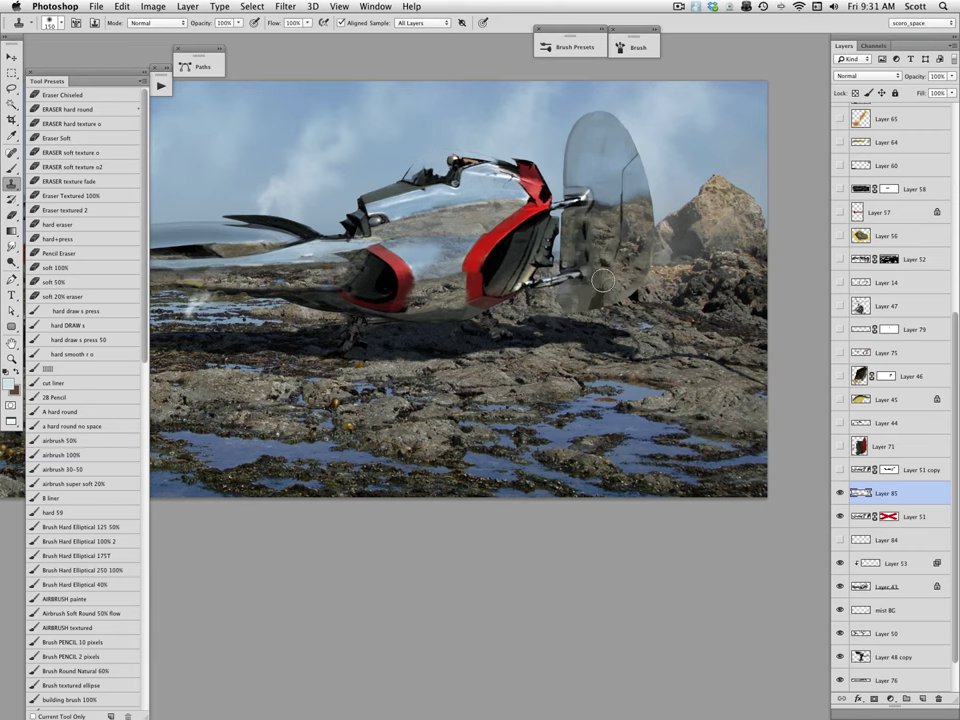
{"action": "left_click_drag", "start_coordinate": [555, 393], "coordinate": [739, 393]}
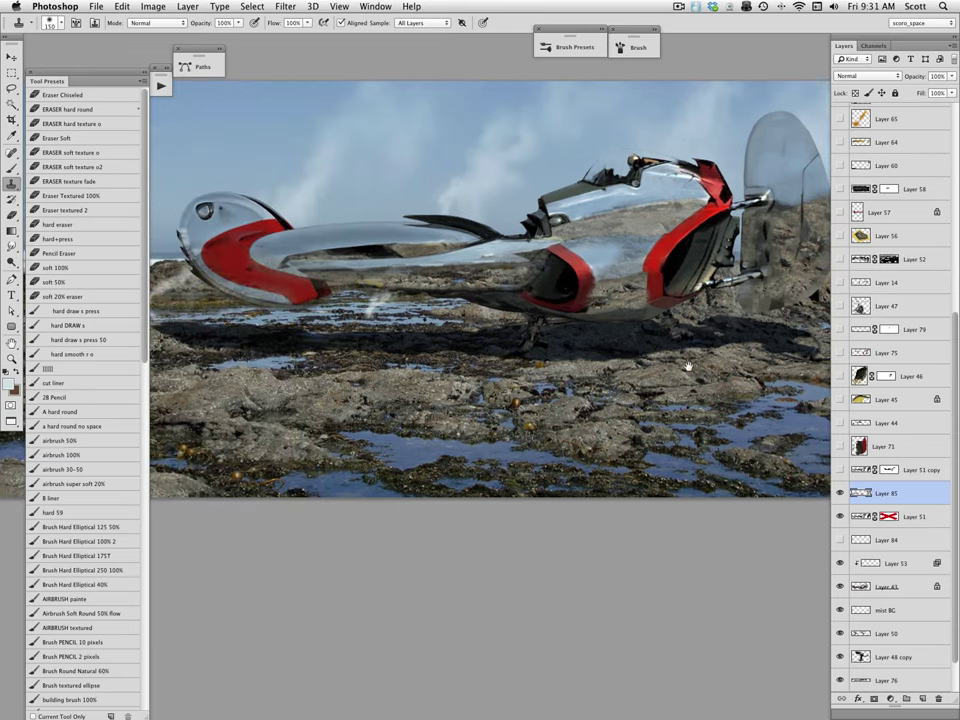
- Re-enable the mask on Layer 51 and compare the aircraft with Layer 85 shown and hidden, leaving Layer 85 hidden
{"action": "left_click", "coordinate": [840, 494]}
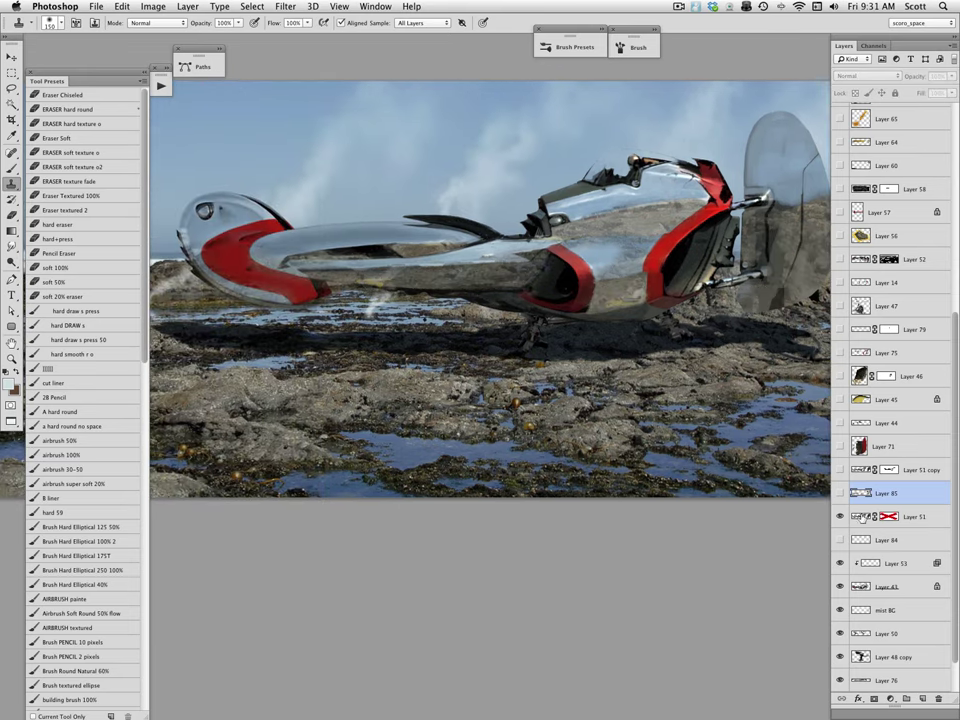
{"action": "left_click", "coordinate": [889, 519]}
{"action": "left_click", "coordinate": [889, 519], "text": "shift"}
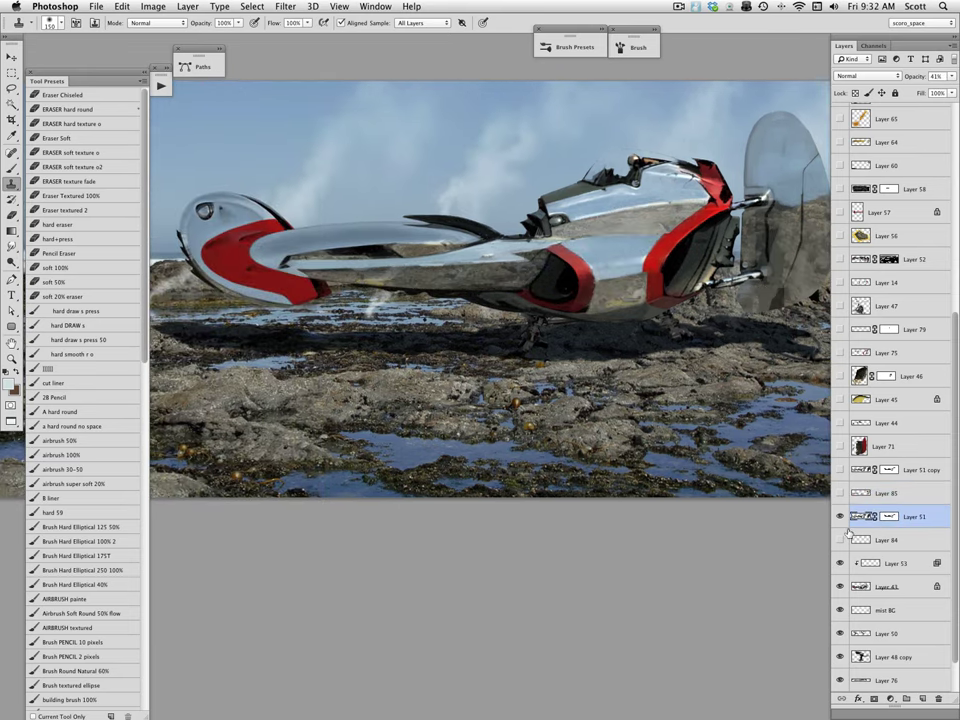
{"action": "left_click_drag", "start_coordinate": [728, 416], "coordinate": [663, 402]}
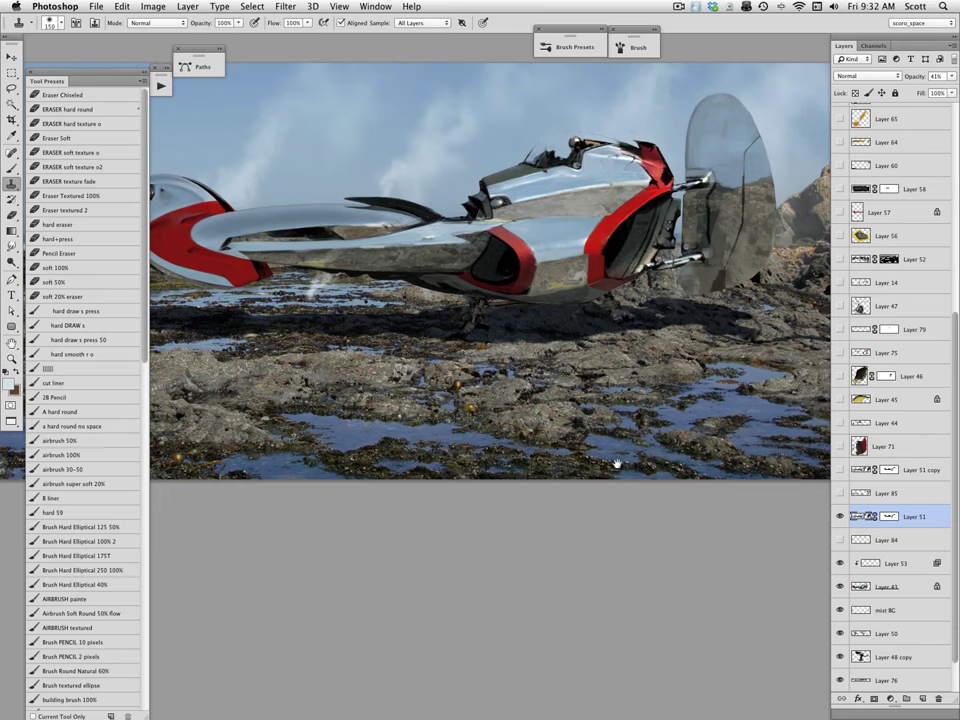
{"action": "left_click_drag", "start_coordinate": [615, 461], "coordinate": [645, 452]}
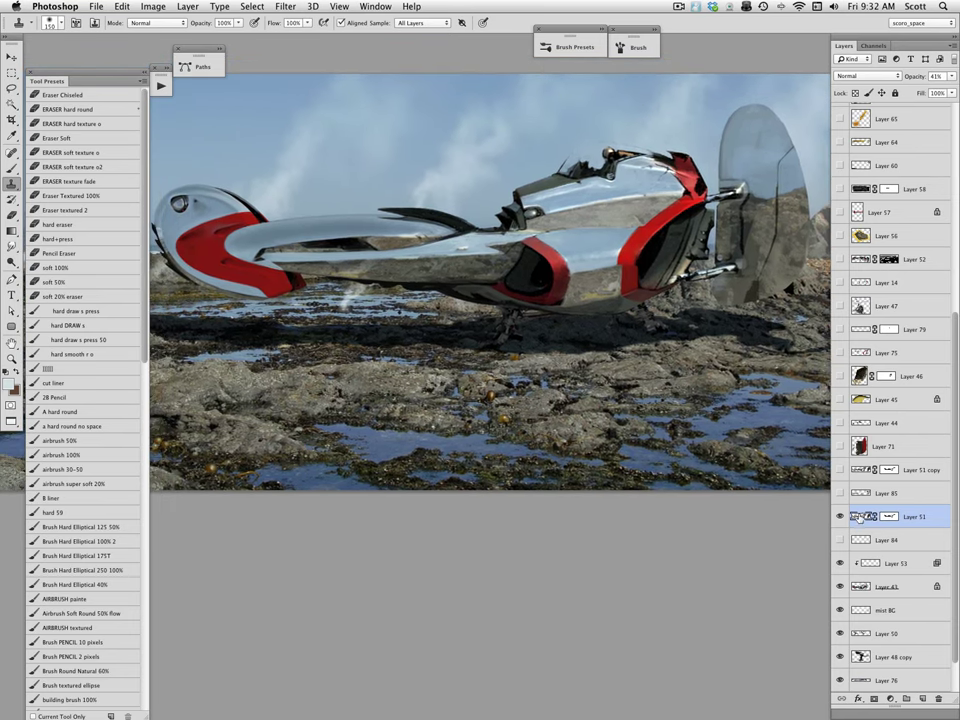
{"action": "left_click", "coordinate": [839, 493]}
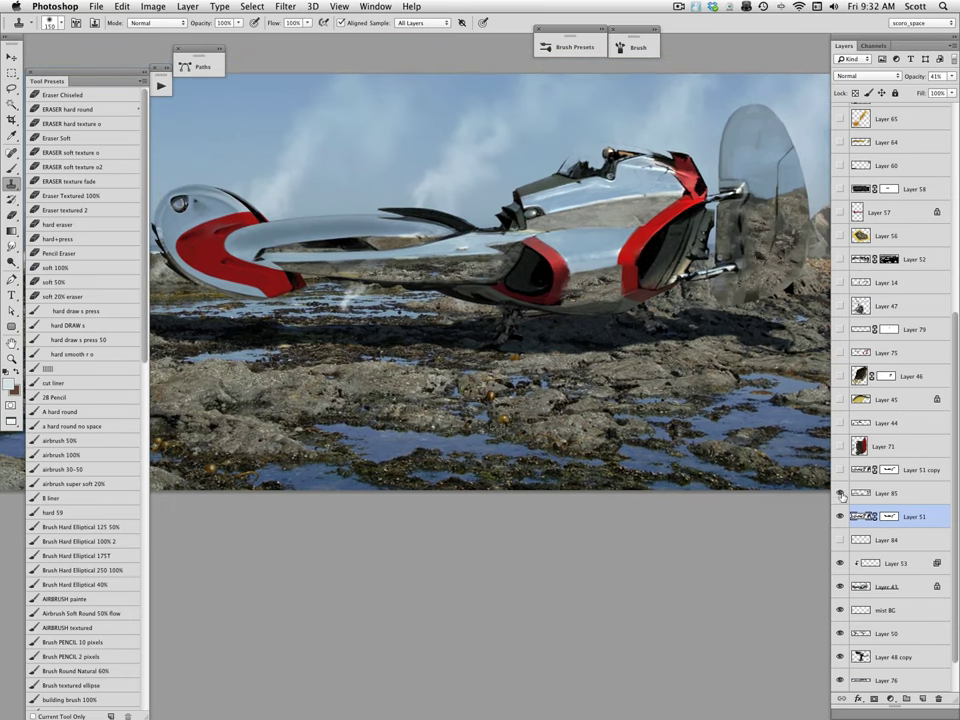
{"action": "left_click", "coordinate": [839, 493]}
- Compare the aircraft with and without Layer 51 copy, leave that layer visible, and reveal the red and dark tail fin on Layer 71
{"action": "left_click", "coordinate": [839, 470]}
{"action": "left_click", "coordinate": [839, 470]}
{"action": "left_click", "coordinate": [839, 470]}
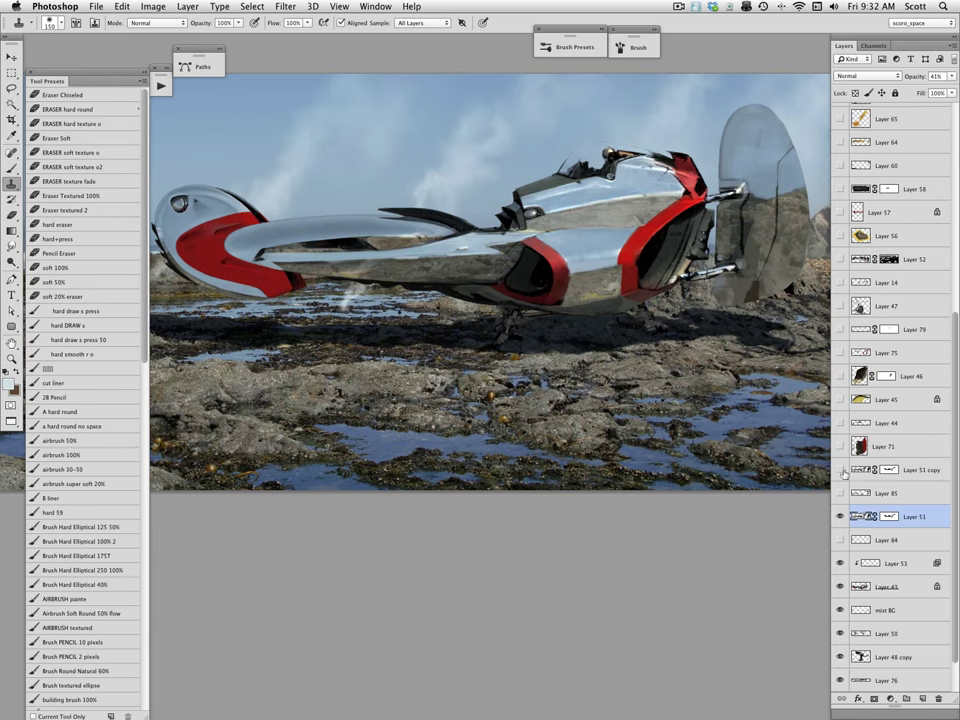
{"action": "left_click", "coordinate": [905, 470]}
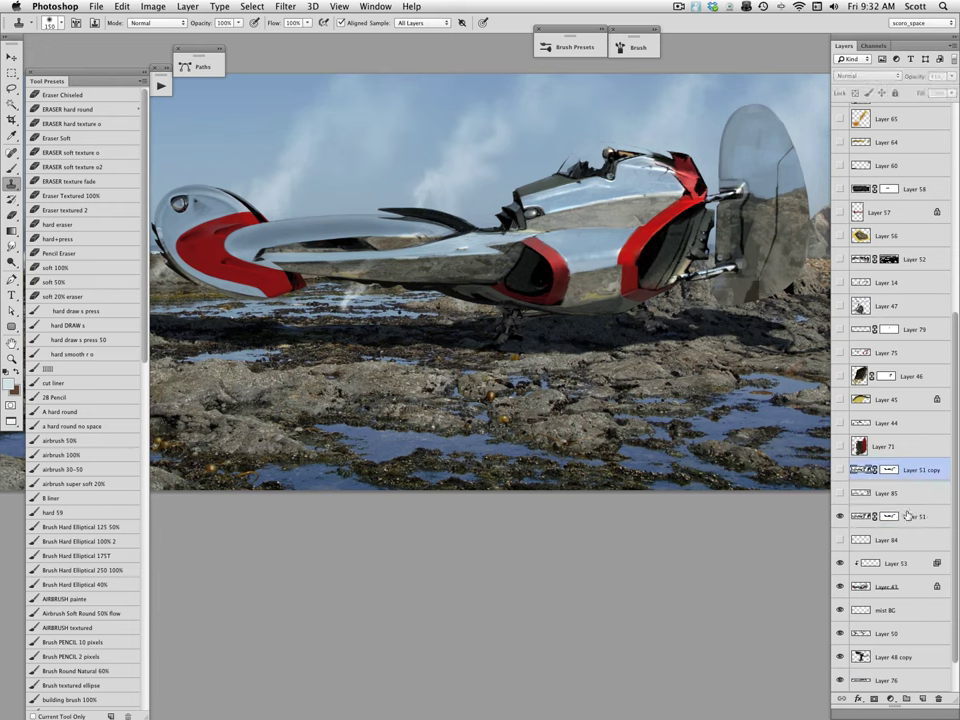
{"action": "left_click", "coordinate": [839, 470]}
{"action": "left_click", "coordinate": [839, 476]}
{"action": "left_click", "coordinate": [840, 479]}
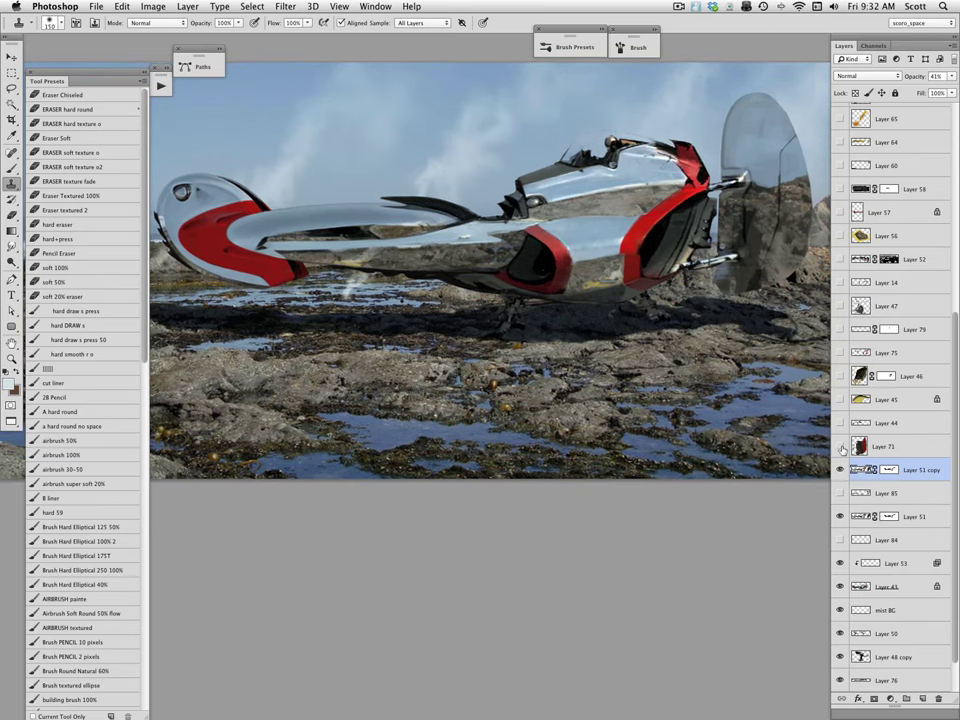
{"action": "left_click", "coordinate": [841, 447]}
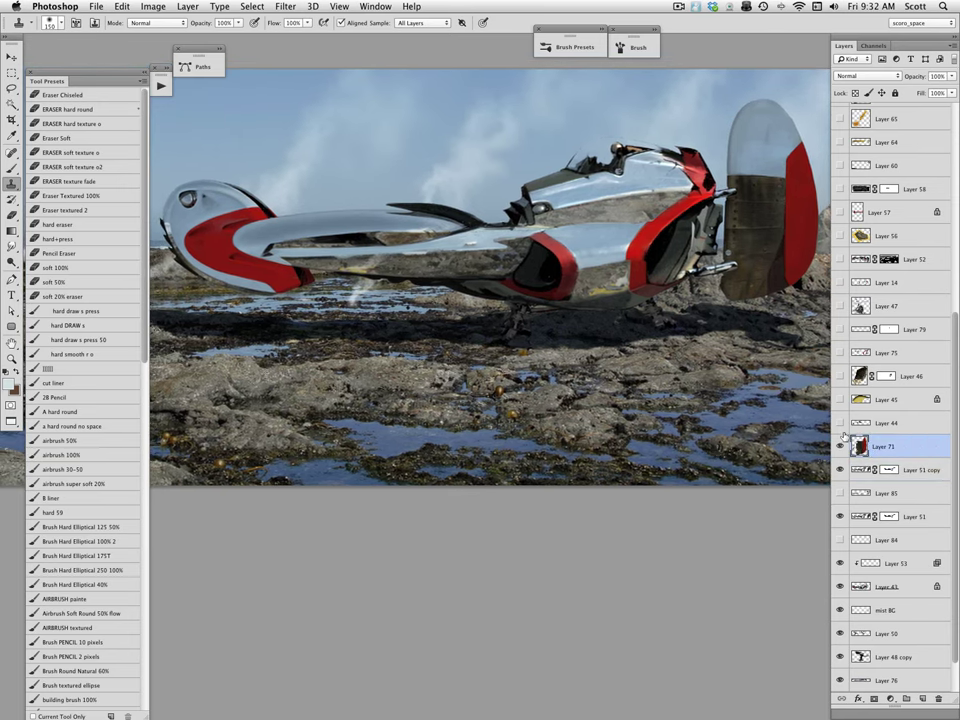
- Compare the aircraft with Layer 71 and Layer 44 each shown and hidden, leaving Layer 71 visible and Layer 44 hidden
{"action": "left_click", "coordinate": [841, 447]}
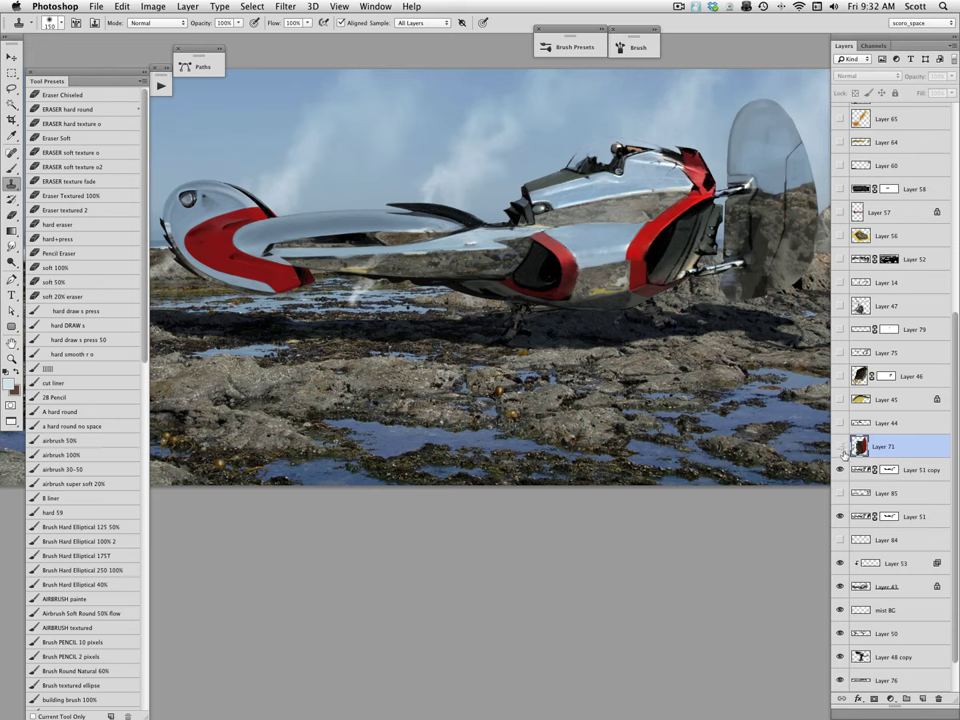
{"action": "left_click", "coordinate": [841, 447]}
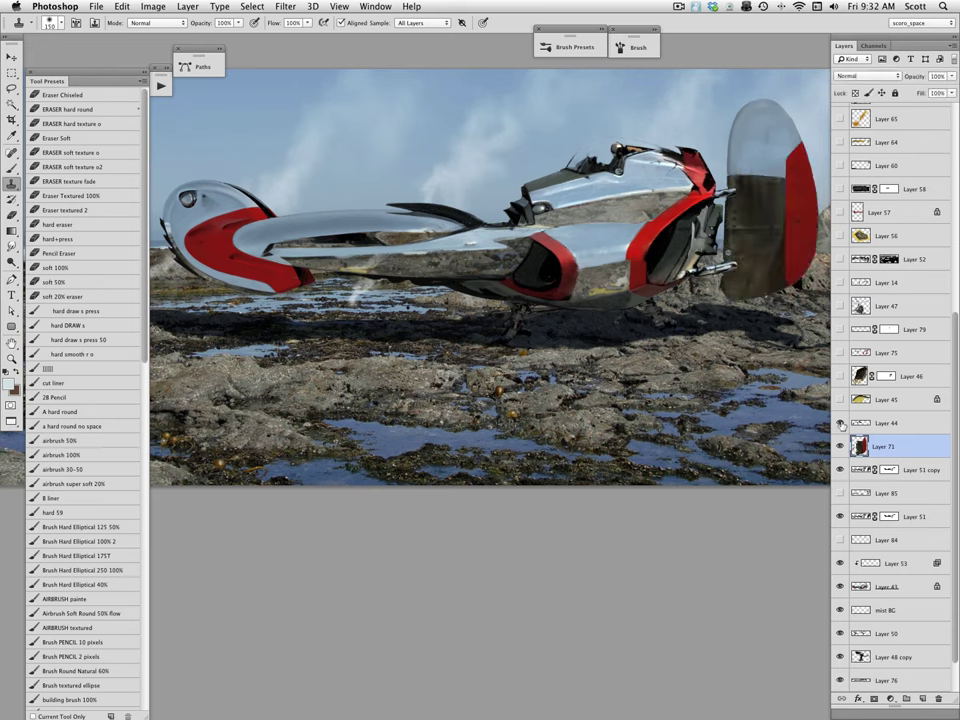
{"action": "left_click", "coordinate": [840, 423]}
{"action": "left_click", "coordinate": [845, 423]}
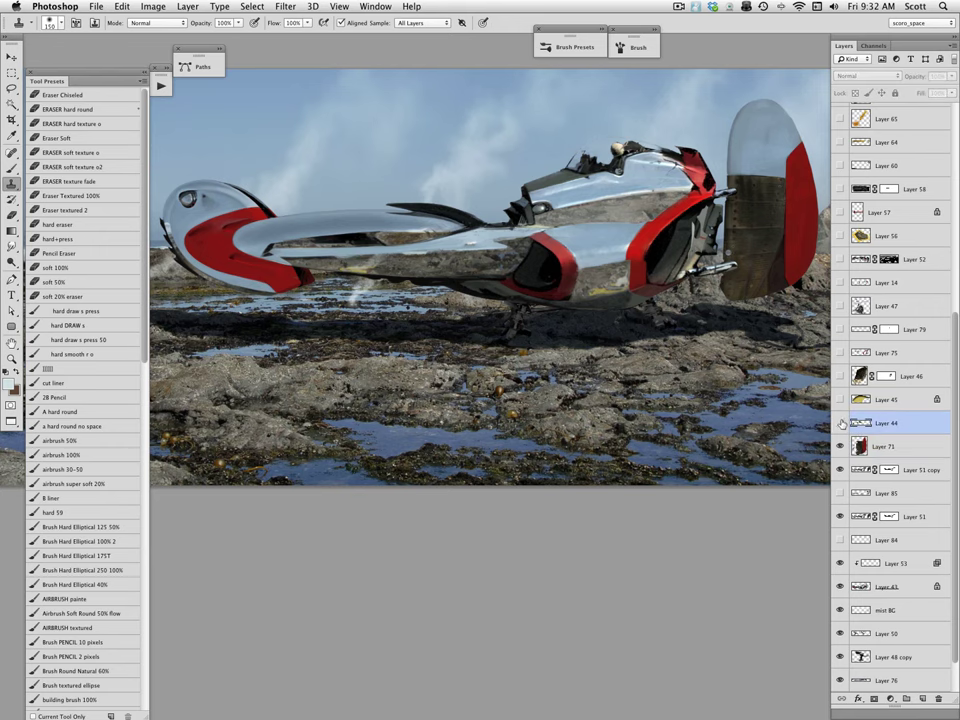
{"action": "left_click", "coordinate": [841, 423]}
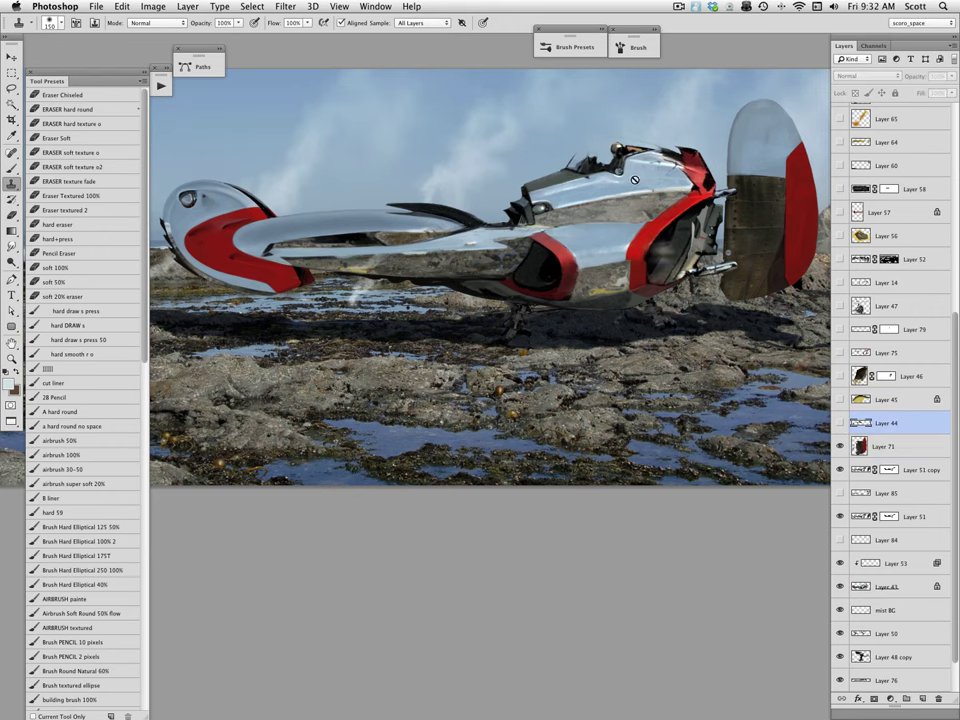
- Reveal the cockpit's pilot details on Layer 44 and the tinted canopy glass on Layer 45
{"action": "left_click", "coordinate": [13, 359]}
{"action": "left_click", "coordinate": [633, 167]}
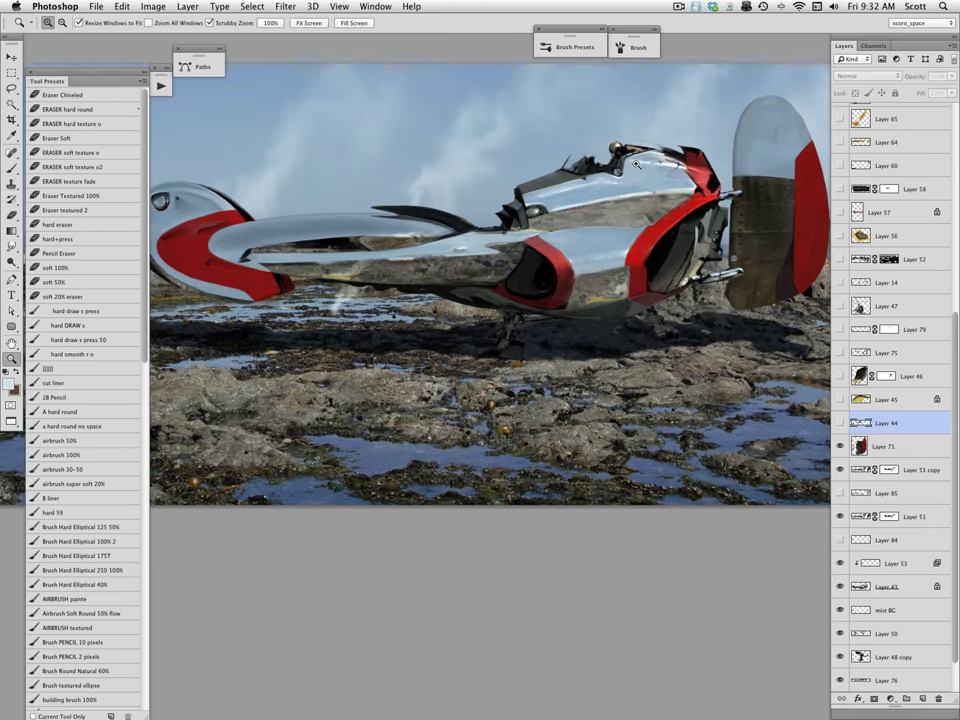
{"action": "left_click_drag", "start_coordinate": [598, 207], "coordinate": [499, 376]}
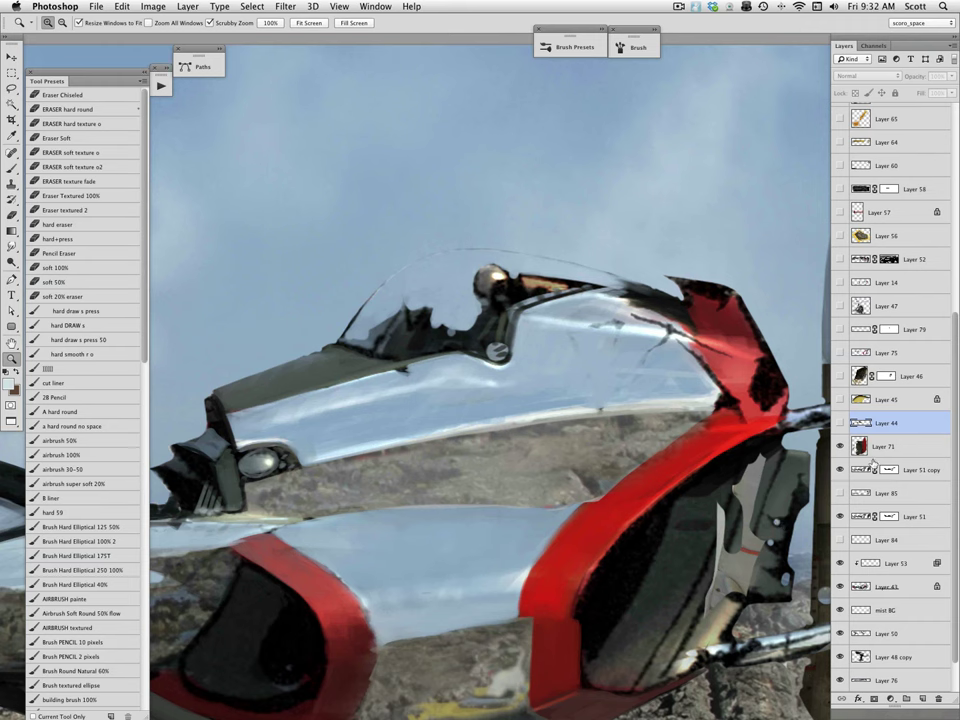
{"action": "left_click", "coordinate": [840, 423]}
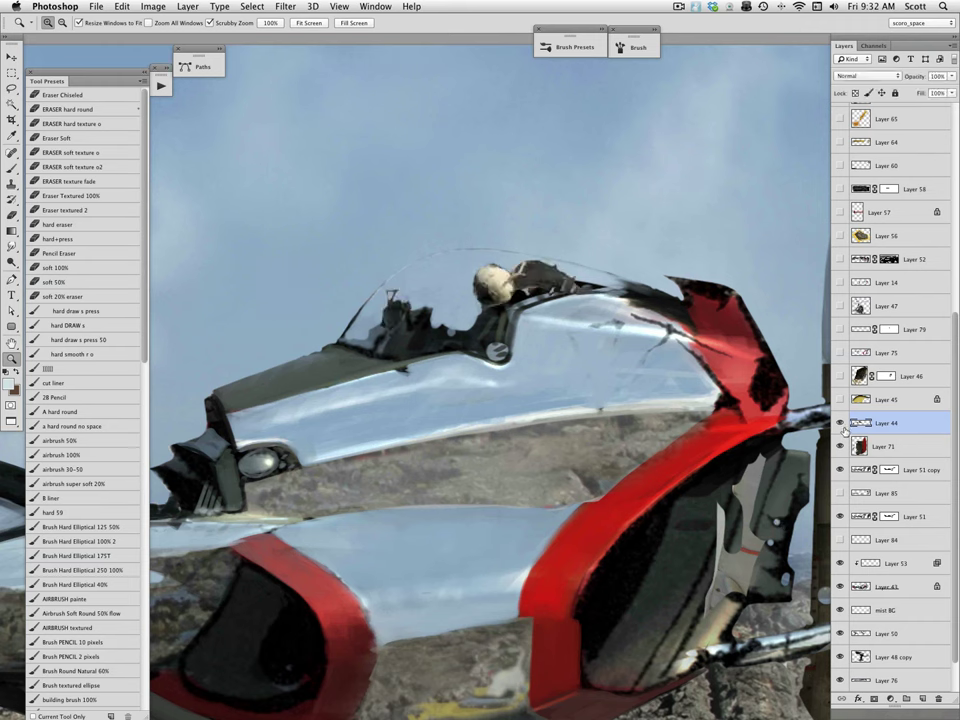
{"action": "left_click", "coordinate": [840, 400]}
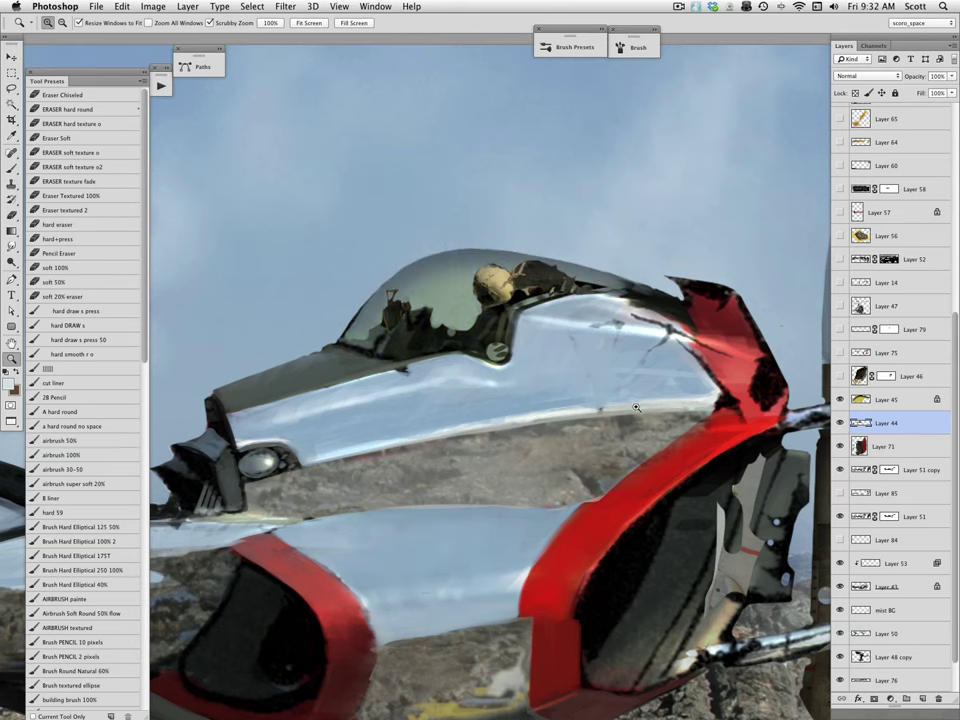
{"action": "left_click", "coordinate": [532, 397], "text": "alt"}
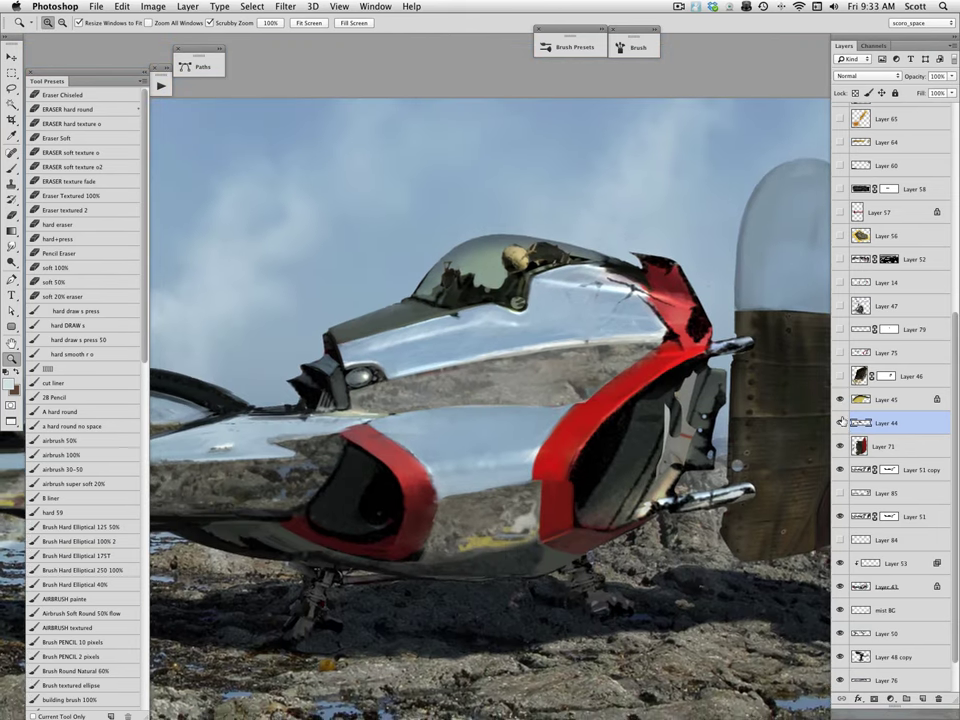
- Set the canopy glass on Layer 45 to Normal blending at 100% opacity
{"action": "left_click", "coordinate": [862, 400]}
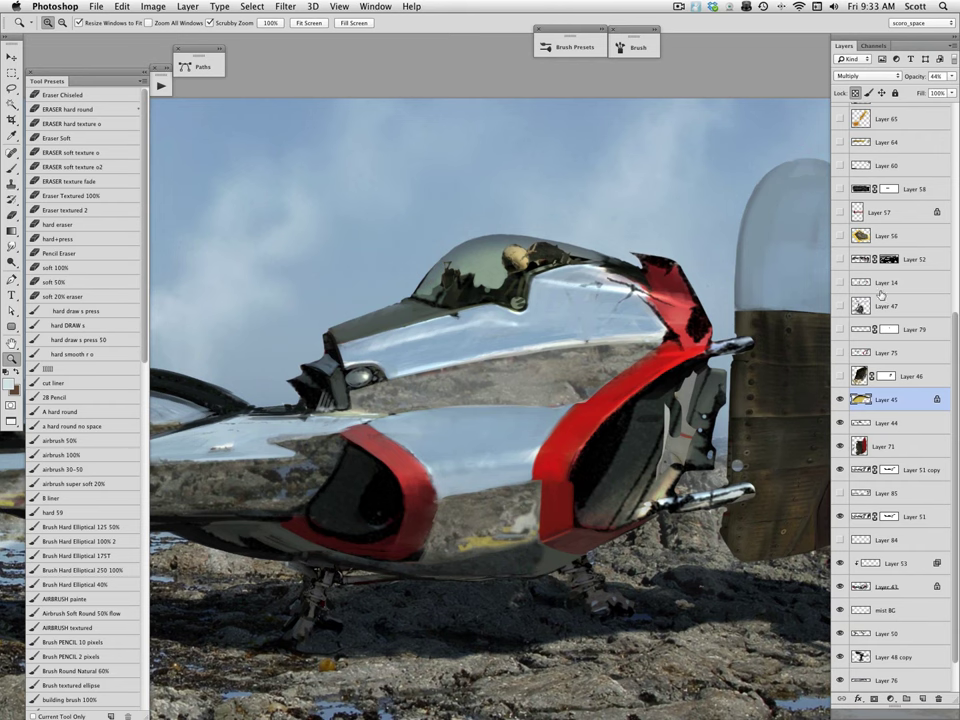
{"action": "left_click", "coordinate": [899, 77]}
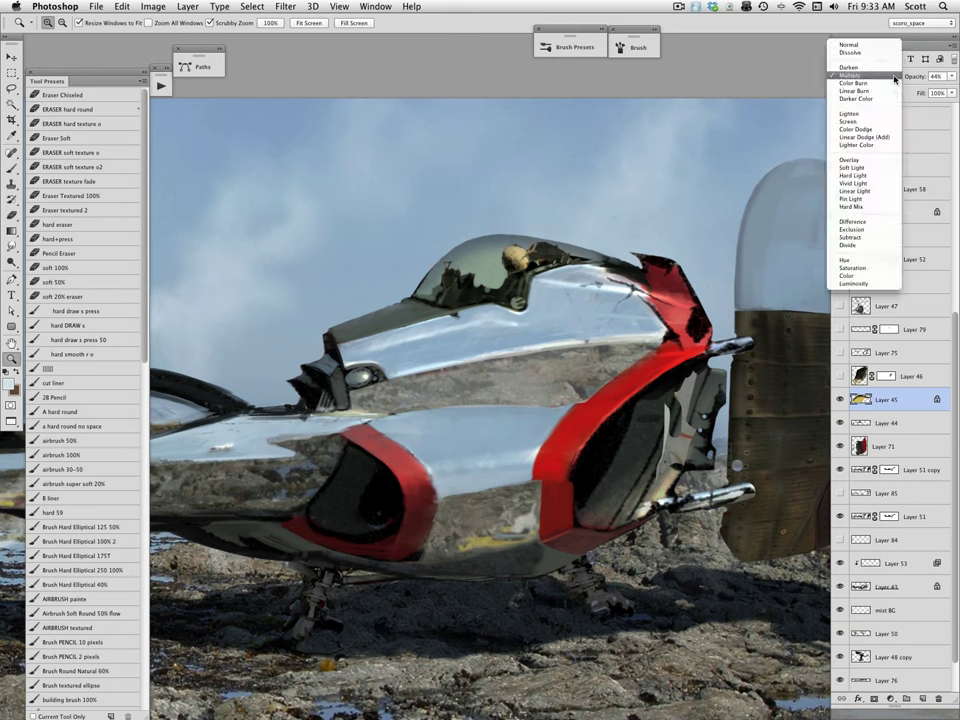
{"action": "left_click", "coordinate": [872, 42]}
{"action": "left_click", "coordinate": [953, 77]}
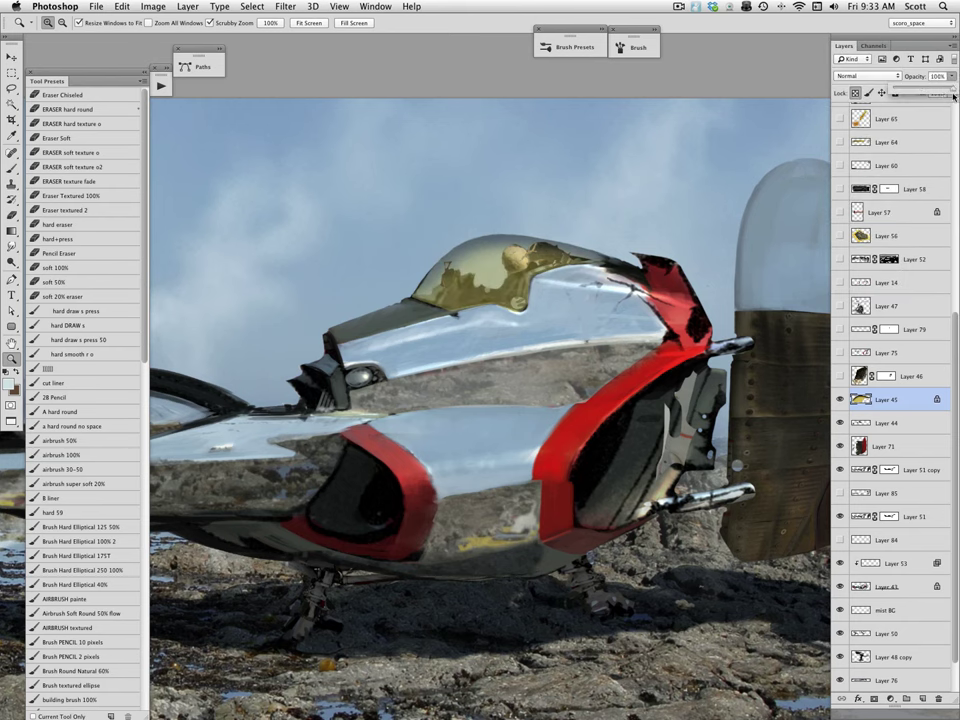
{"action": "left_click_drag", "start_coordinate": [953, 80], "coordinate": [945, 107]}
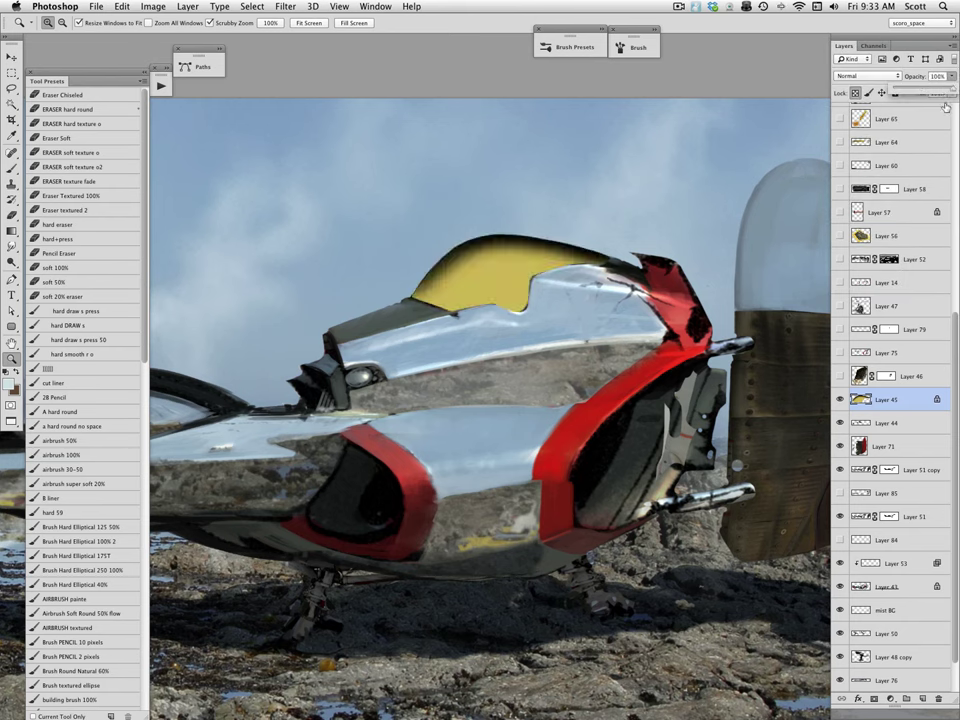
- Set the canopy glass on Layer 45 to Multiply blending at 44% opacity
{"action": "left_click", "coordinate": [895, 77]}
{"action": "left_click", "coordinate": [870, 108]}
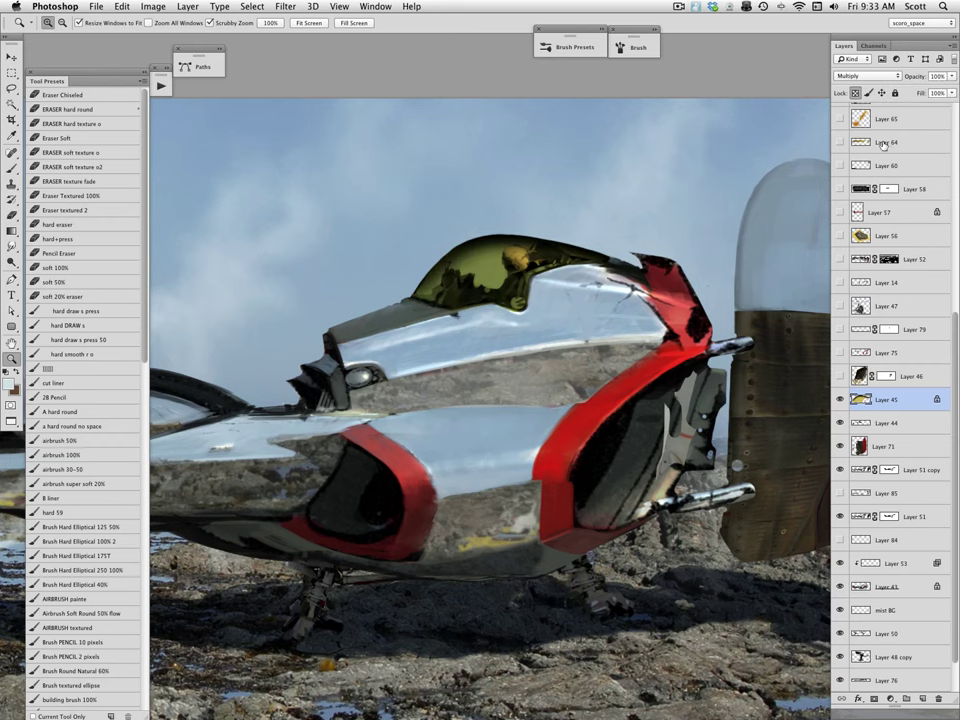
{"action": "left_click_drag", "start_coordinate": [953, 77], "coordinate": [919, 92]}
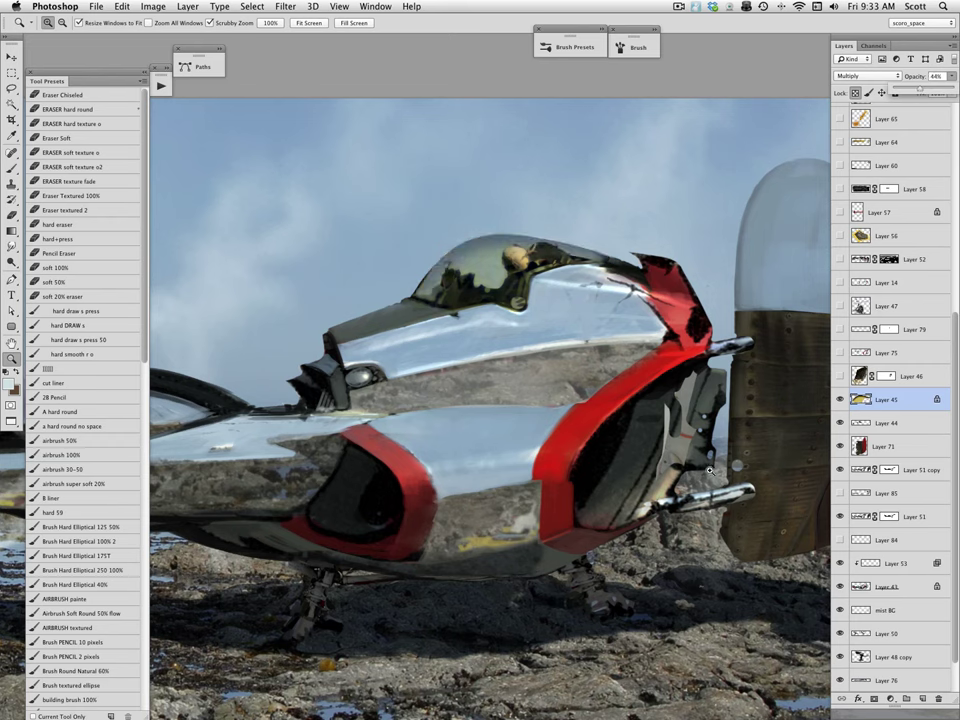
- Reveal the ribbed engine interior on Layer 46 and compare it with its layer mask disabled and re-enabled
{"action": "left_click_drag", "start_coordinate": [603, 494], "coordinate": [576, 552]}
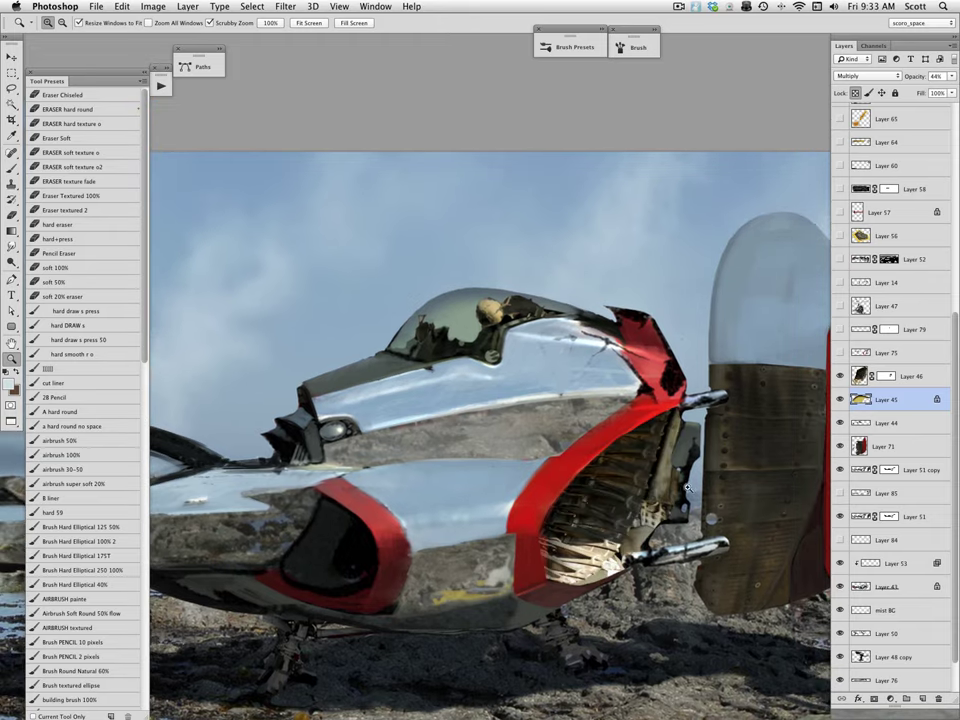
{"action": "scroll", "coordinate": [641, 390], "scroll_direction": "down", "scroll_amount": 5}
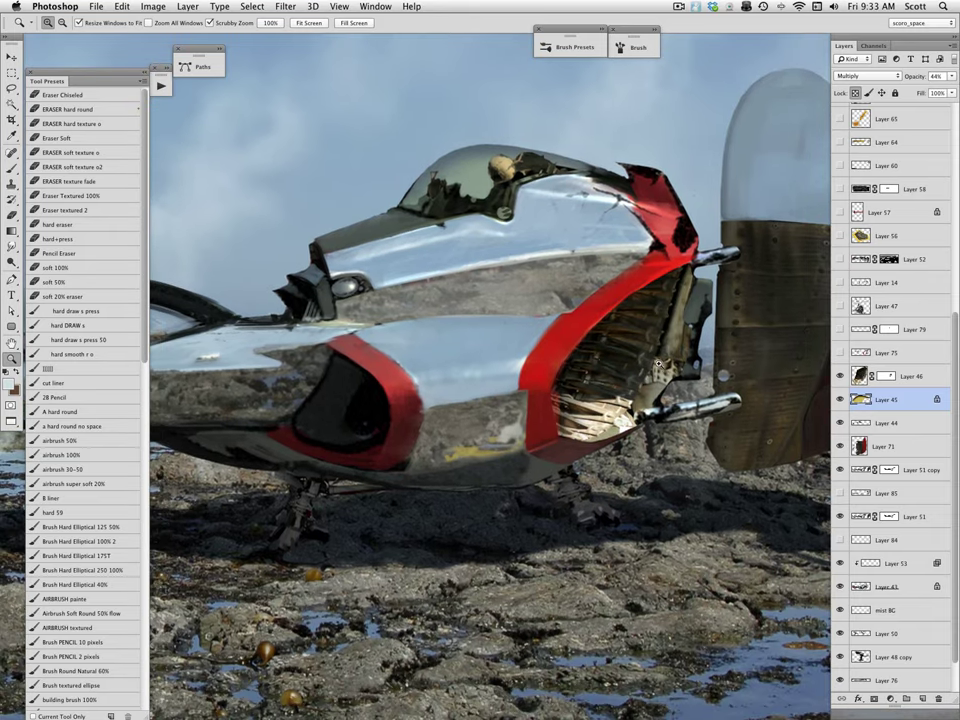
{"action": "left_click", "coordinate": [887, 378], "text": "shift"}
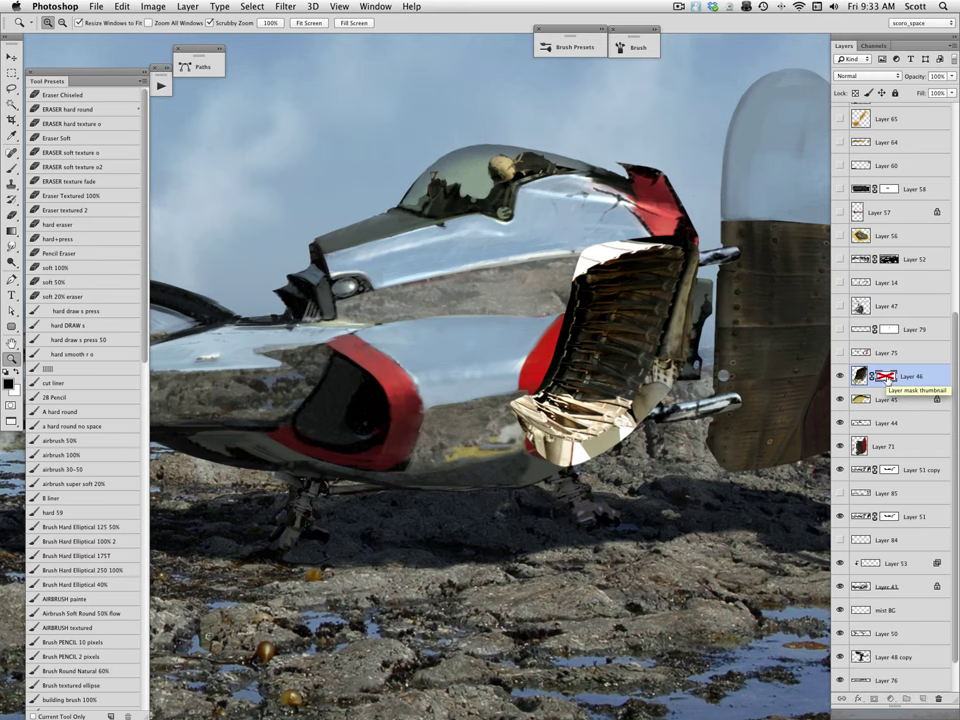
{"action": "left_click", "coordinate": [885, 378], "text": "shift"}
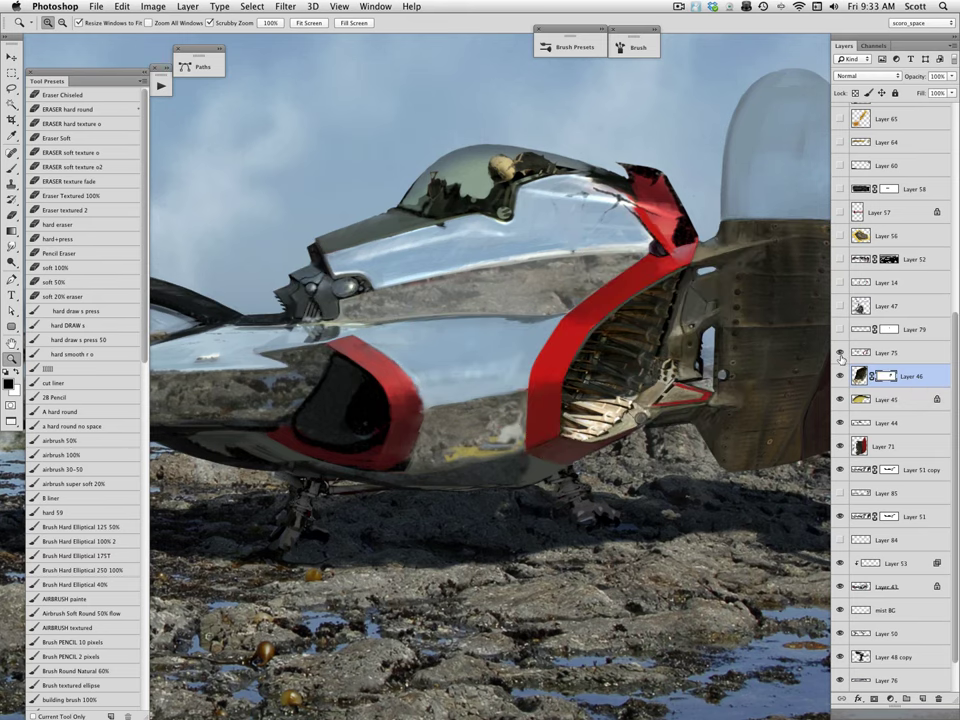
- Reveal the mechanical details and tail connection on Layer 75 and select that layer with the whole aircraft in view
{"action": "left_click", "coordinate": [841, 354]}
{"action": "left_click", "coordinate": [559, 393], "text": "alt"}
{"action": "left_click", "coordinate": [561, 429], "text": "alt"}
{"action": "left_click_drag", "start_coordinate": [558, 461], "coordinate": [645, 403]}
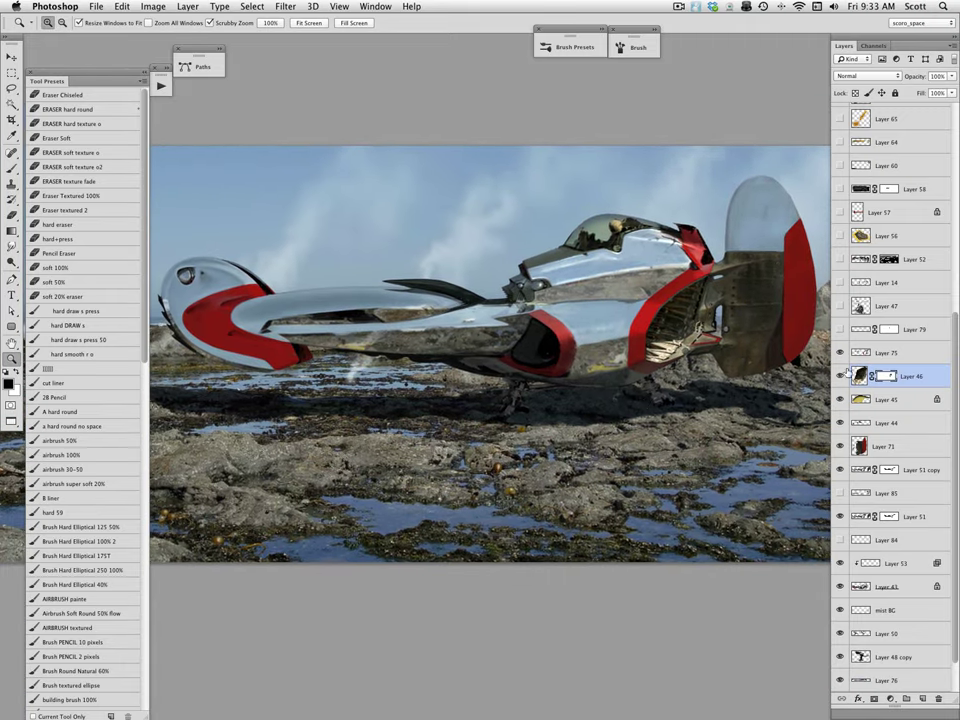
{"action": "left_click", "coordinate": [852, 352]}
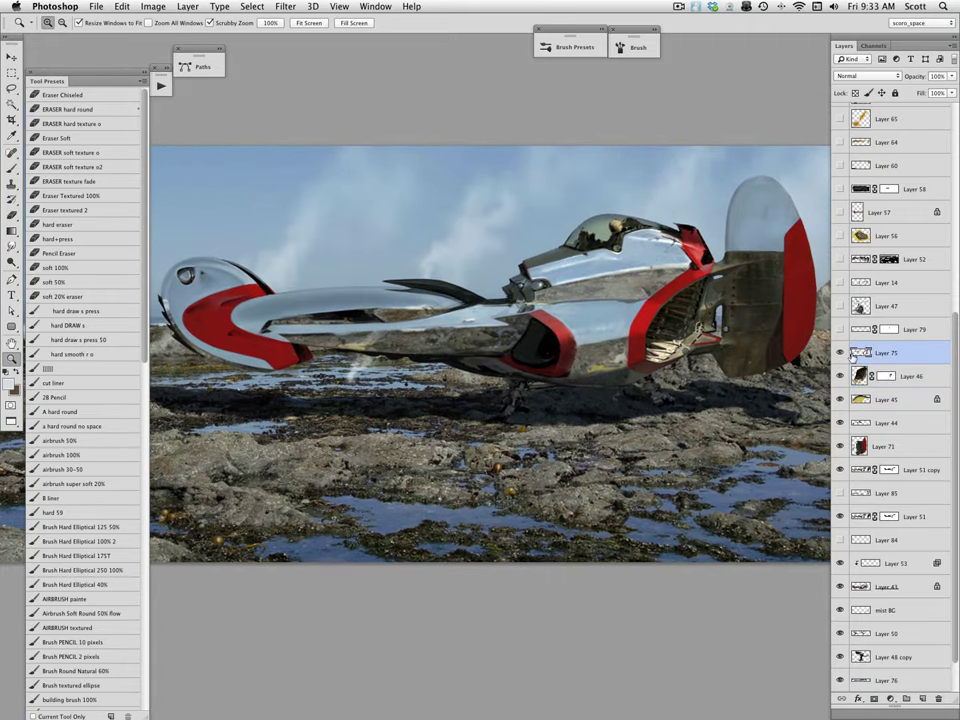
- Compare the aircraft repeatedly with Layer 75 hidden and shown, leaving the layer visible
{"action": "left_click", "coordinate": [840, 353]}
{"action": "left_click_drag", "start_coordinate": [536, 437], "coordinate": [530, 425]}
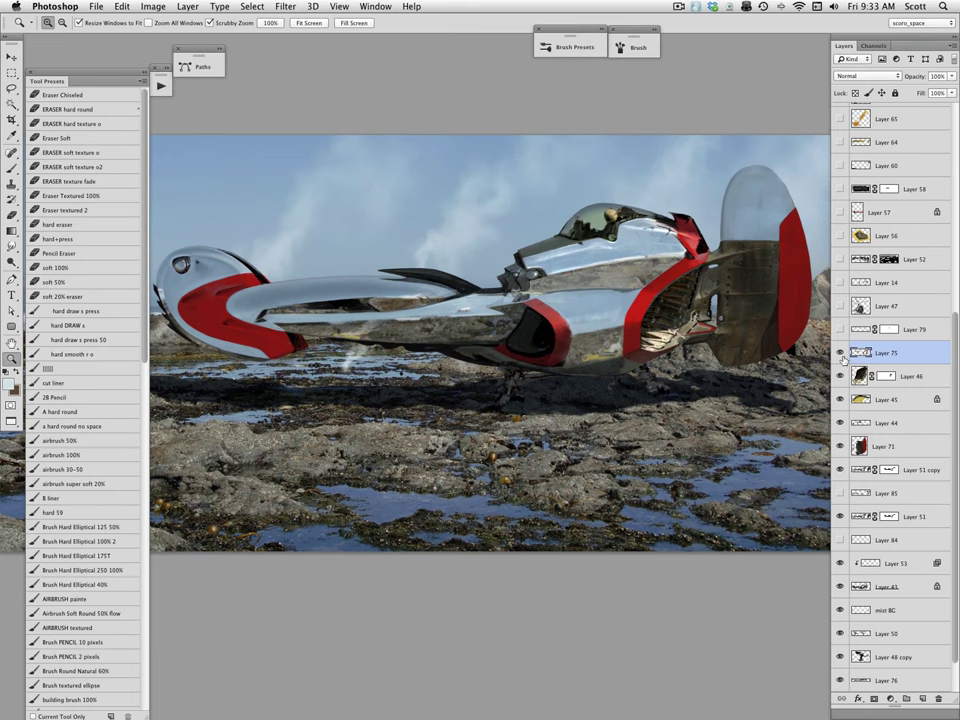
{"action": "left_click", "coordinate": [841, 353]}
{"action": "left_click", "coordinate": [841, 353]}
{"action": "left_click", "coordinate": [841, 353]}
{"action": "left_click", "coordinate": [841, 353]}
{"action": "left_click", "coordinate": [840, 353]}
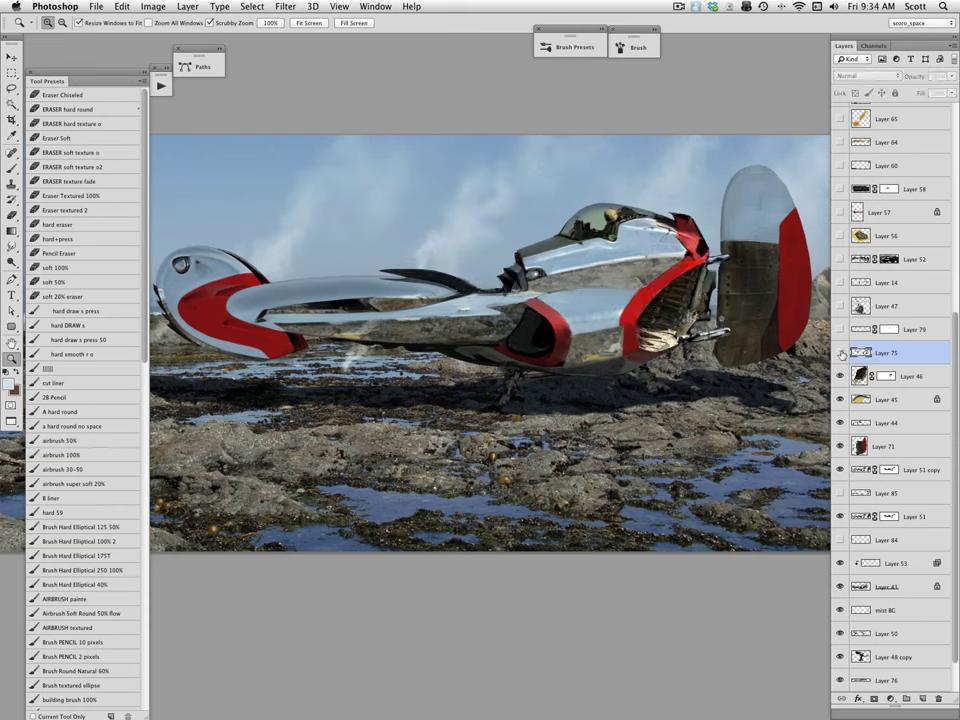
{"action": "left_click", "coordinate": [840, 353]}
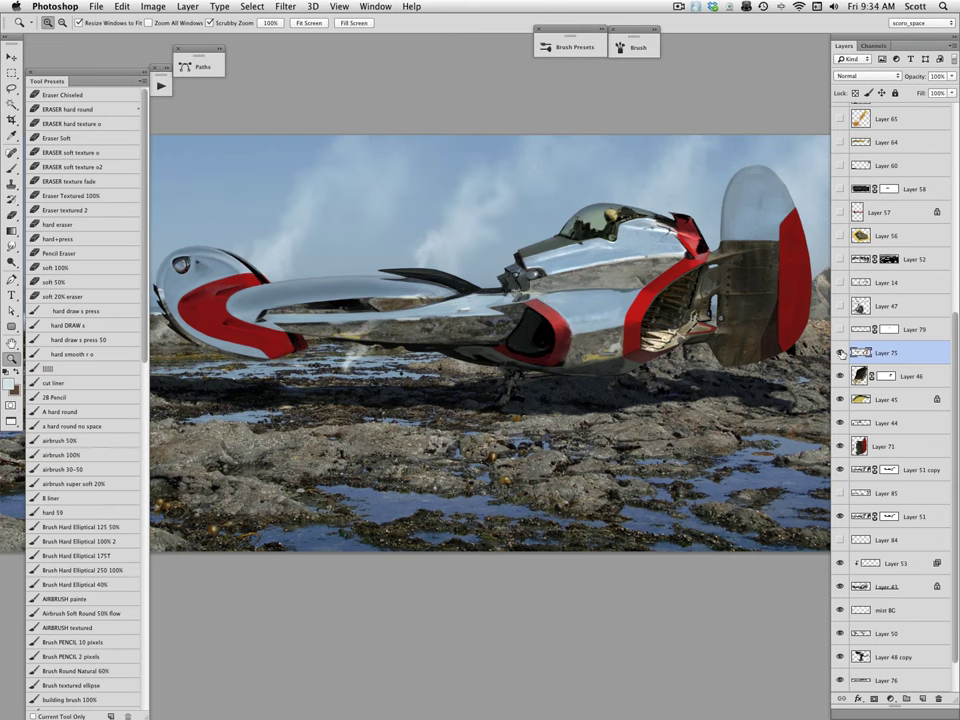
{"action": "left_click", "coordinate": [841, 353]}
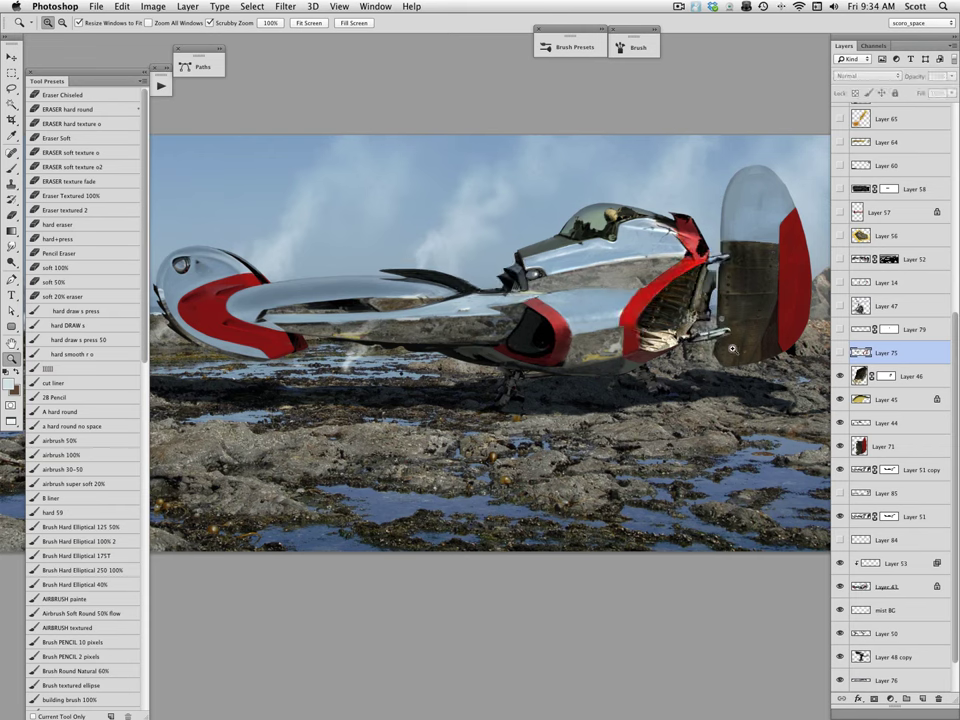
{"action": "left_click", "coordinate": [841, 353]}
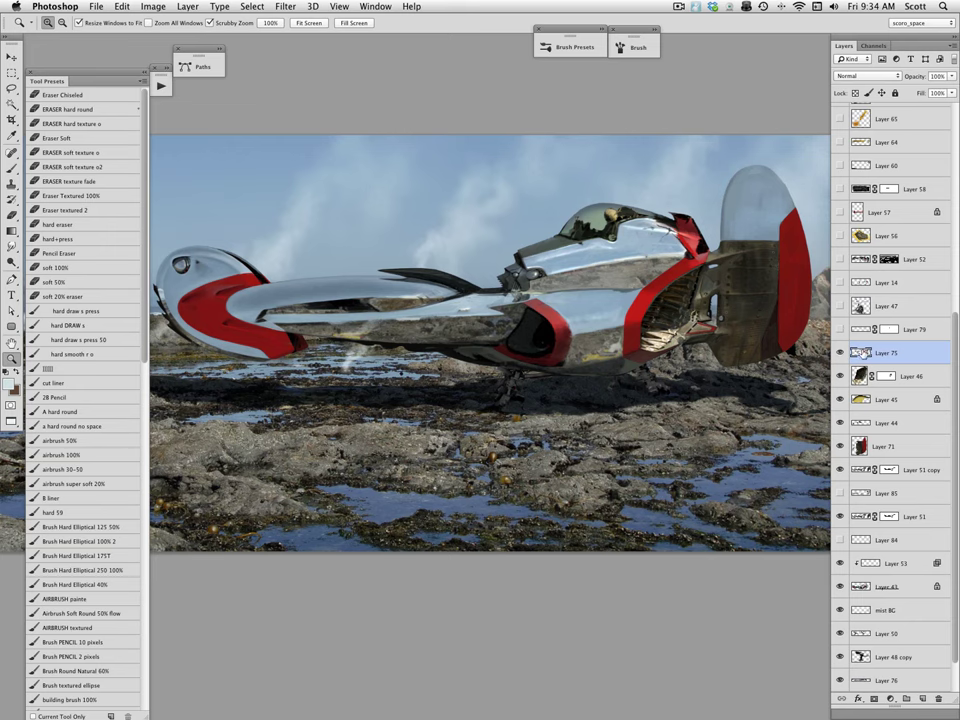
- Reveal the black-and-white stripes on Layer 79 and compare them with the layer mask disabled and re-enabled
{"action": "left_click", "coordinate": [840, 330]}
{"action": "left_click", "coordinate": [889, 331]}
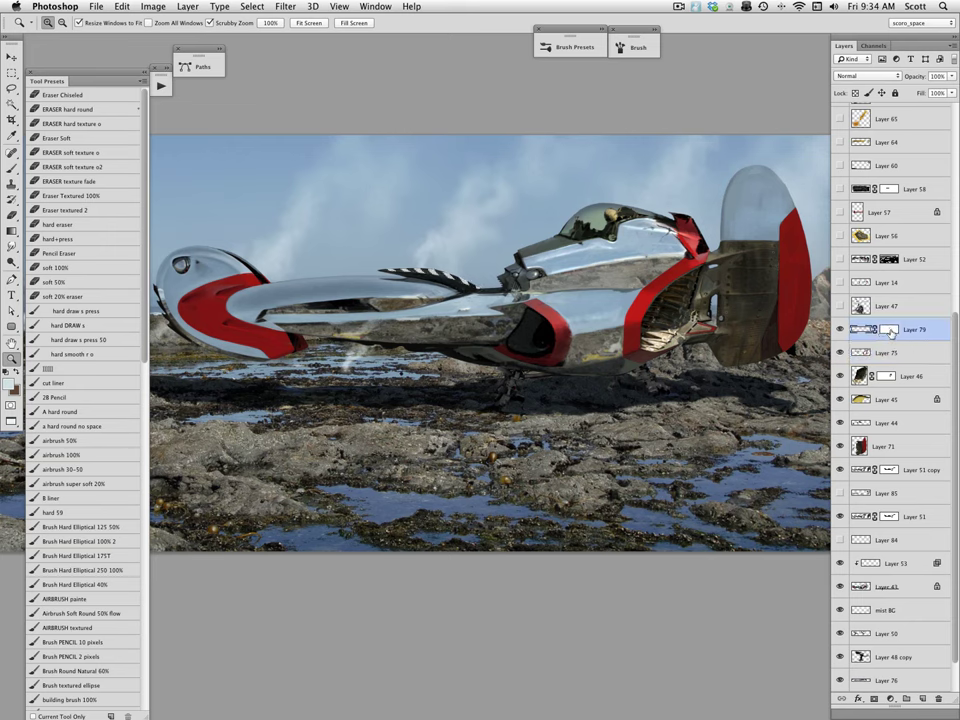
{"action": "left_click", "coordinate": [889, 332], "text": "shift"}
{"action": "left_click", "coordinate": [889, 332], "text": "shift"}
- Reveal and select the round turbine on Layer 47 and inspect how it fits inside the red-edged front intake
{"action": "left_click", "coordinate": [841, 308]}
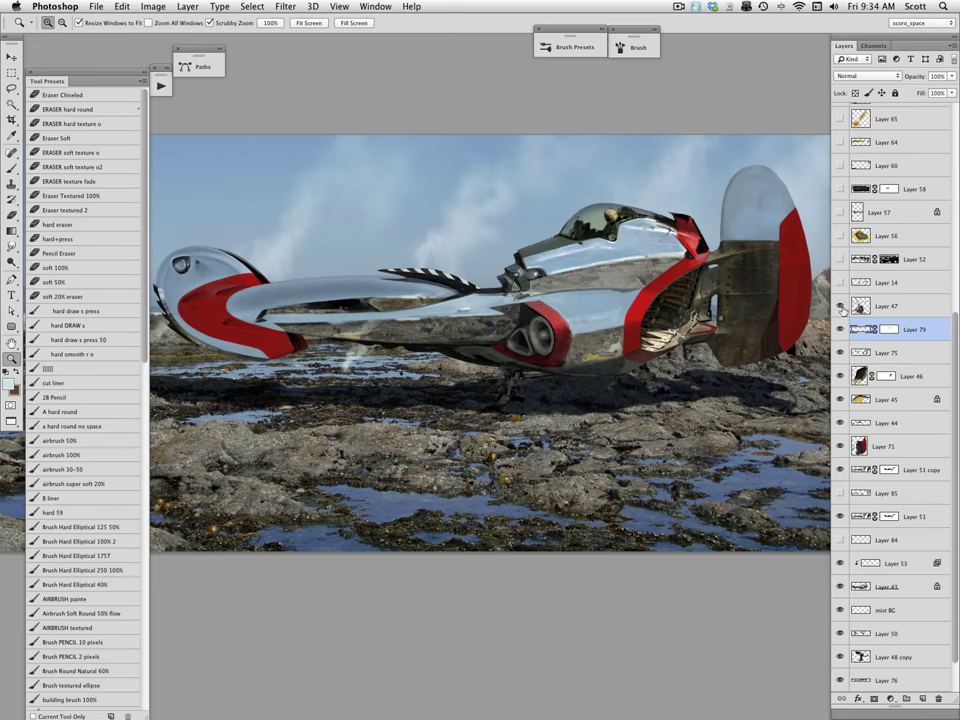
{"action": "left_click", "coordinate": [860, 306]}
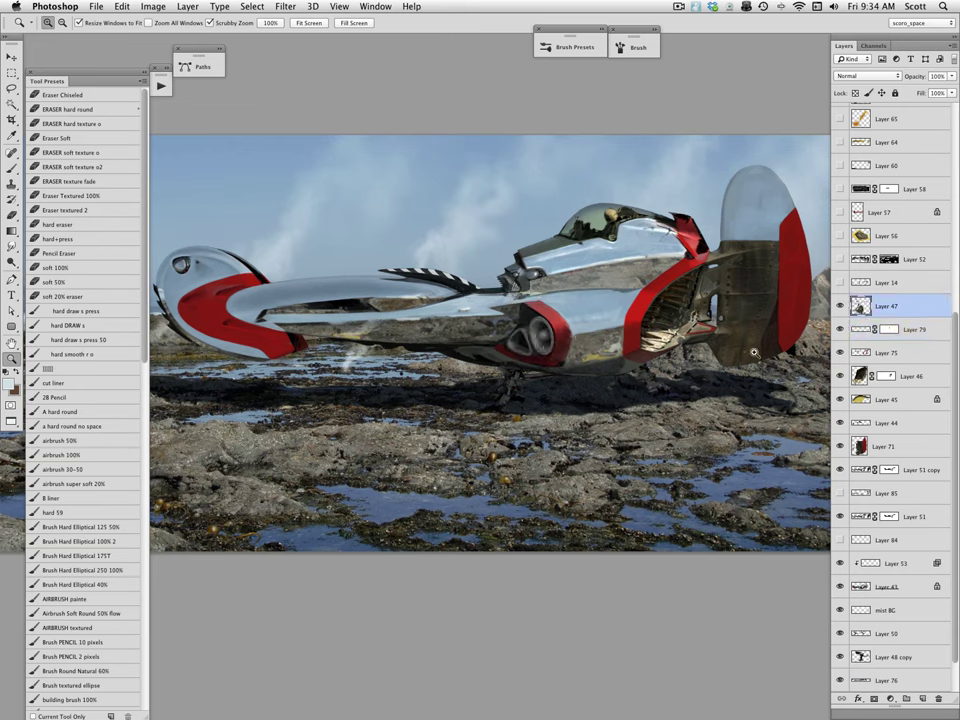
{"action": "left_click", "coordinate": [530, 298]}
{"action": "left_click", "coordinate": [530, 298]}
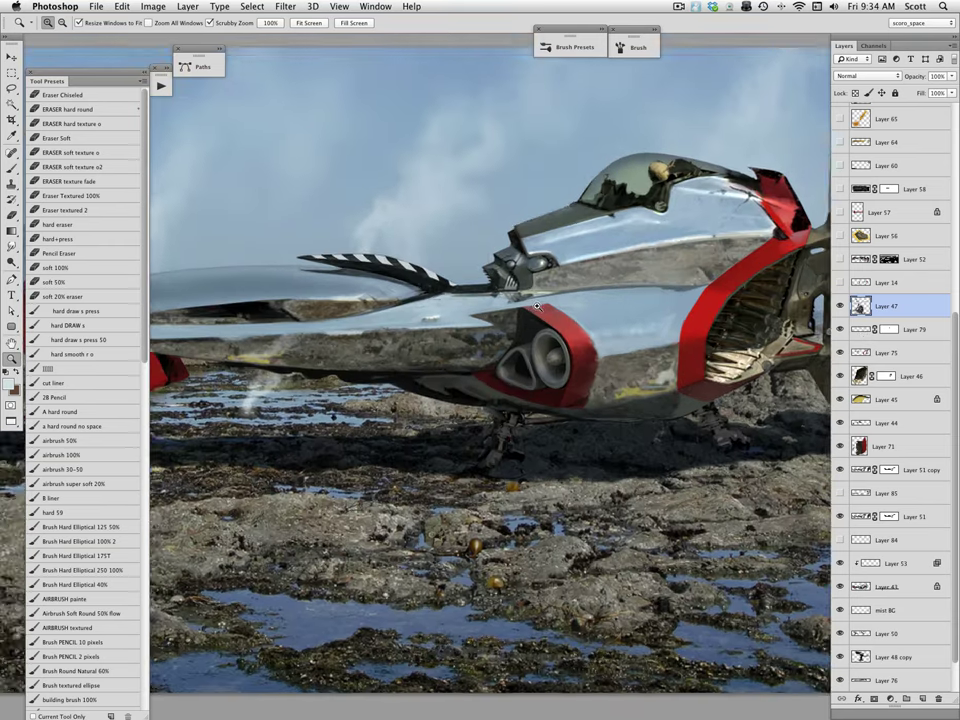
{"action": "left_click_drag", "start_coordinate": [590, 385], "coordinate": [627, 364]}
{"action": "left_click", "coordinate": [638, 417], "text": "alt"}
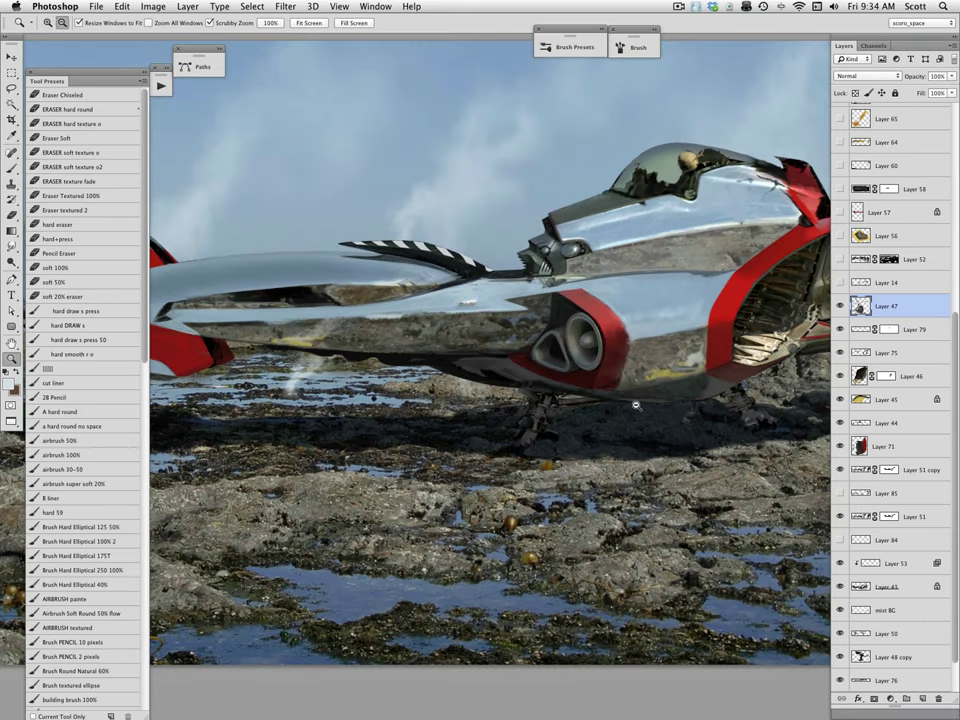
{"action": "left_click", "coordinate": [636, 405]}
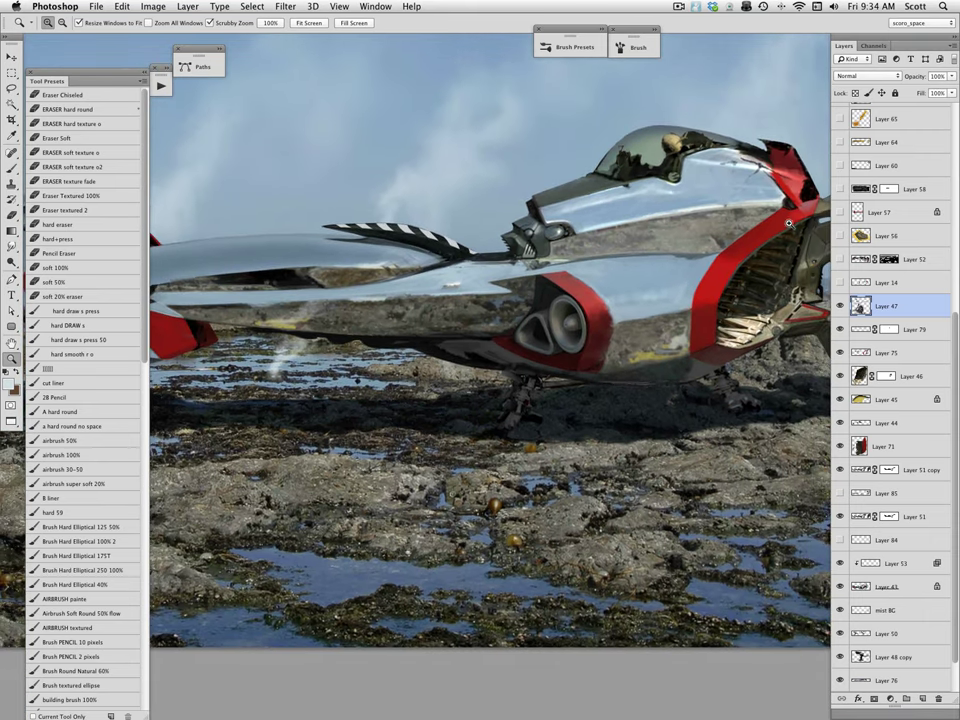
{"action": "left_click_drag", "start_coordinate": [640, 446], "coordinate": [612, 442]}
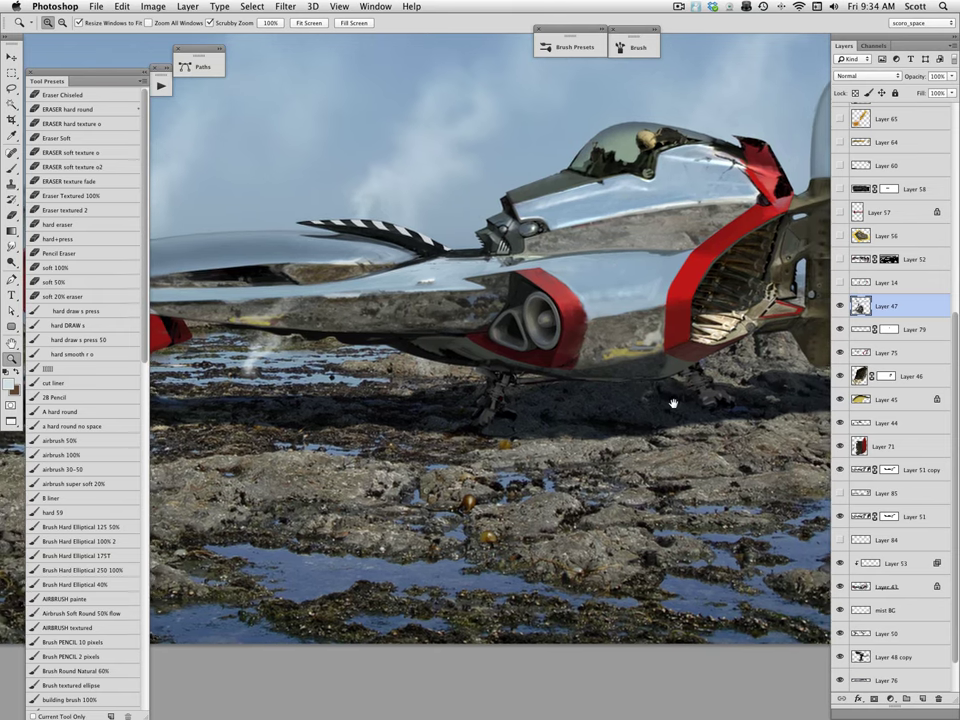
{"action": "left_click_drag", "start_coordinate": [673, 403], "coordinate": [675, 406]}
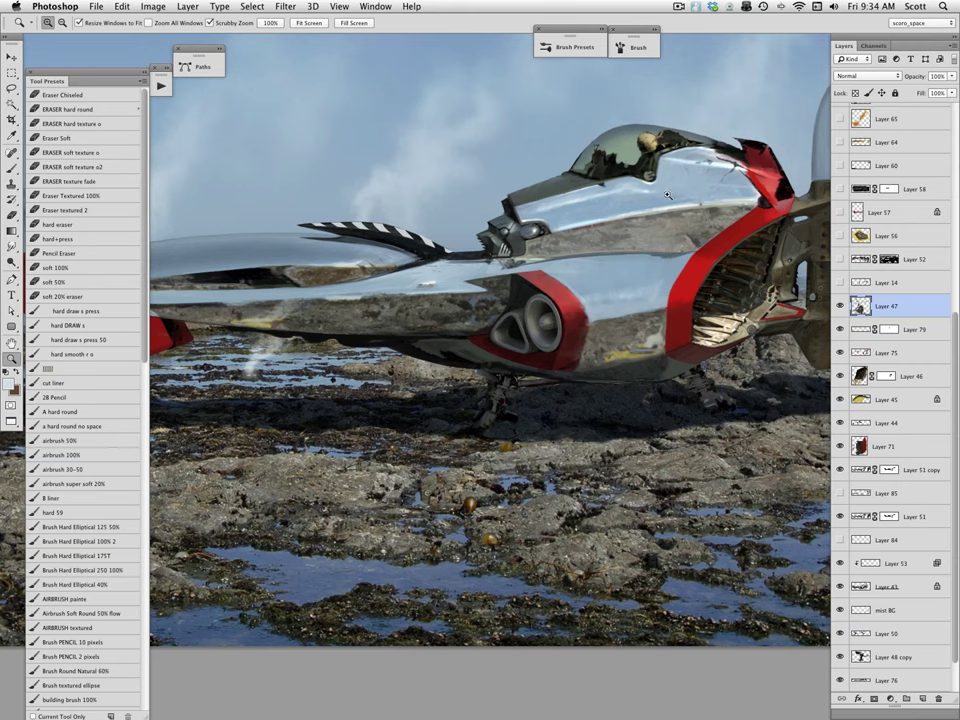
{"action": "left_click", "coordinate": [540, 313], "text": "alt"}
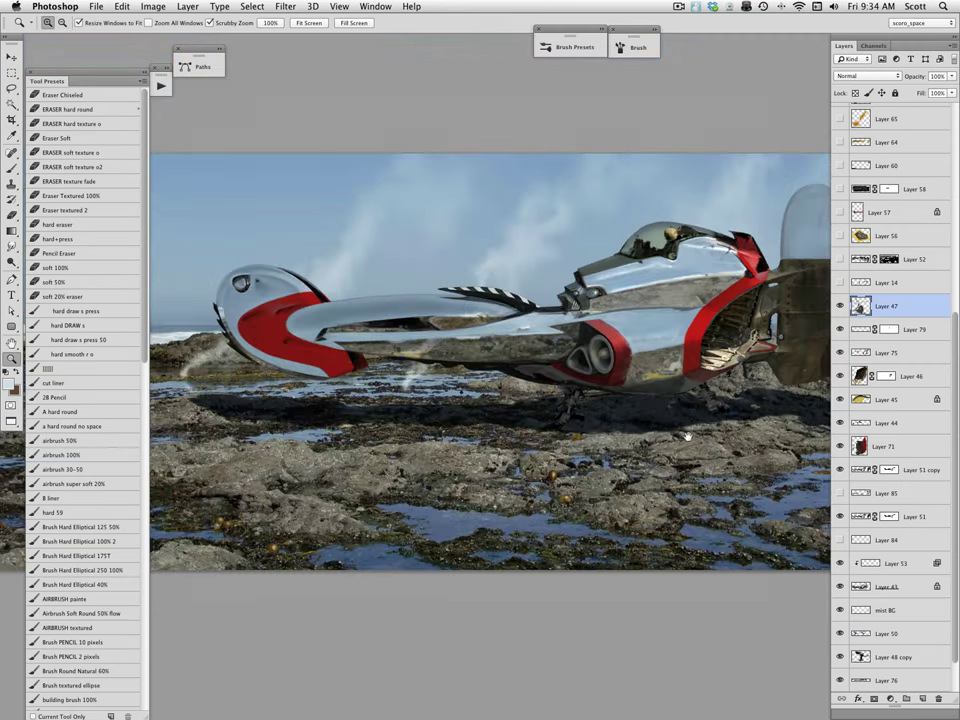
- Reveal and select the standing astronaut on Layer 14 and compare the aircraft with the layer hidden and shown, leaving it visible
{"action": "scroll", "coordinate": [688, 437], "scroll_direction": "down", "scroll_amount": 3}
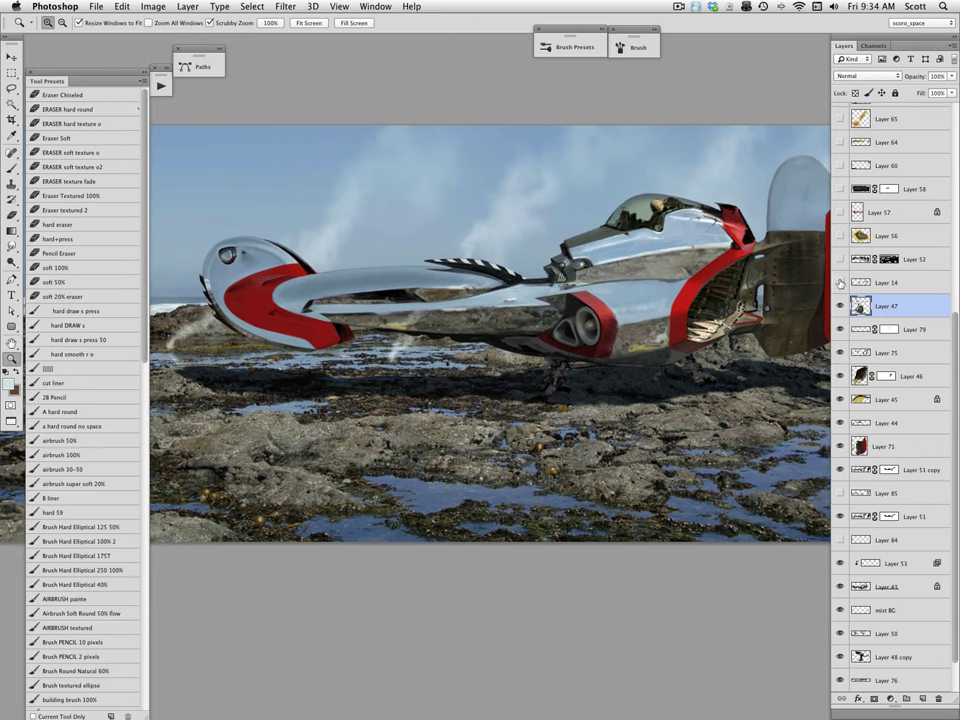
{"action": "left_click", "coordinate": [840, 283]}
{"action": "left_click", "coordinate": [857, 286]}
{"action": "left_click", "coordinate": [840, 285]}
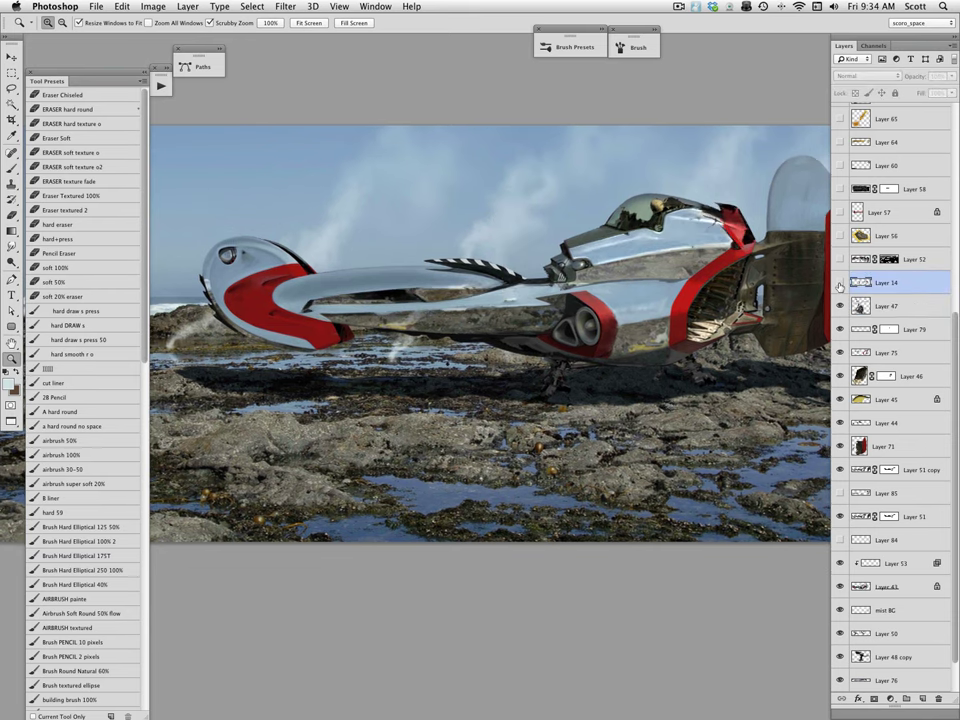
{"action": "left_click", "coordinate": [840, 284]}
{"action": "left_click", "coordinate": [840, 284]}
{"action": "left_click", "coordinate": [840, 284]}
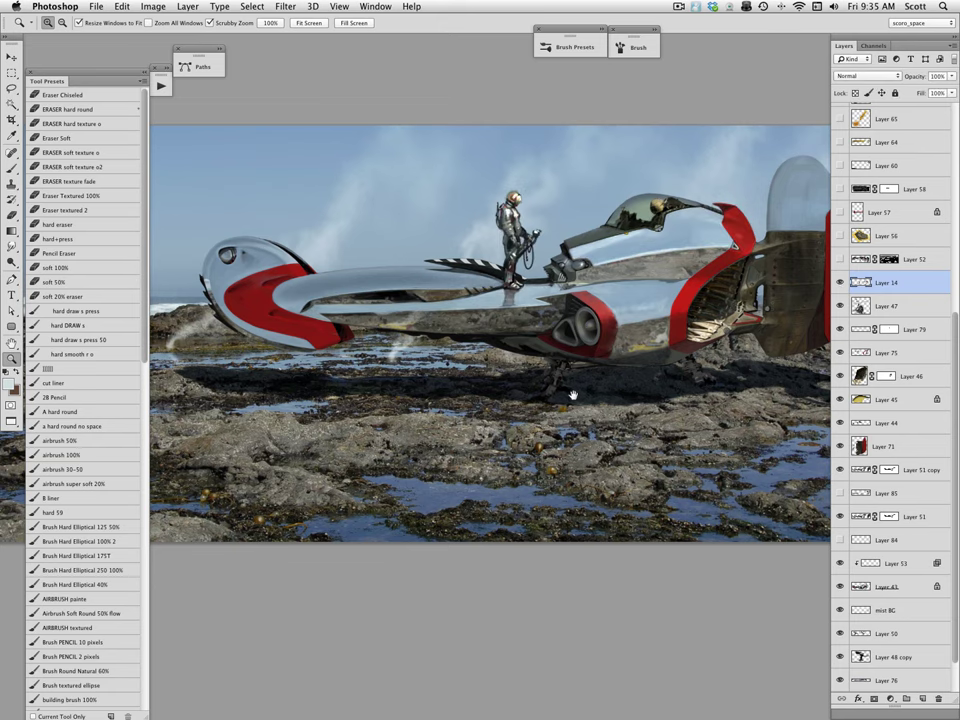
- Reveal the tide-pool reflections on Layer 52 and compare them hidden and shown with the whole aircraft in view
{"action": "left_click_drag", "start_coordinate": [574, 396], "coordinate": [568, 389]}
{"action": "left_click", "coordinate": [840, 259]}
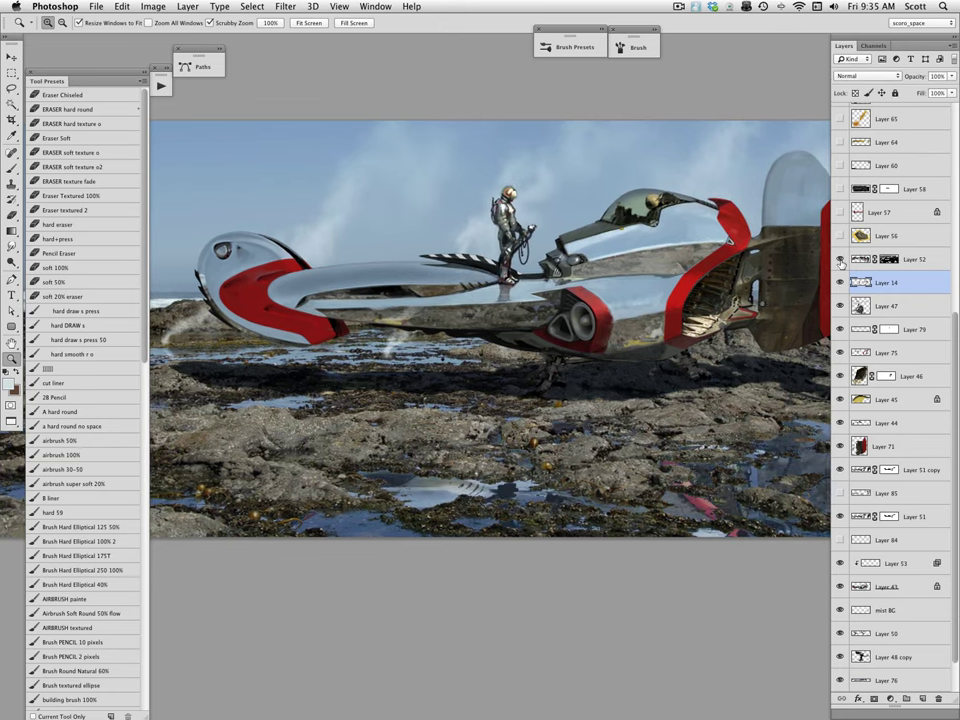
{"action": "left_click", "coordinate": [840, 260]}
{"action": "left_click", "coordinate": [840, 260]}
{"action": "left_click", "coordinate": [623, 456], "text": "alt"}
{"action": "left_click_drag", "start_coordinate": [601, 466], "coordinate": [564, 412]}
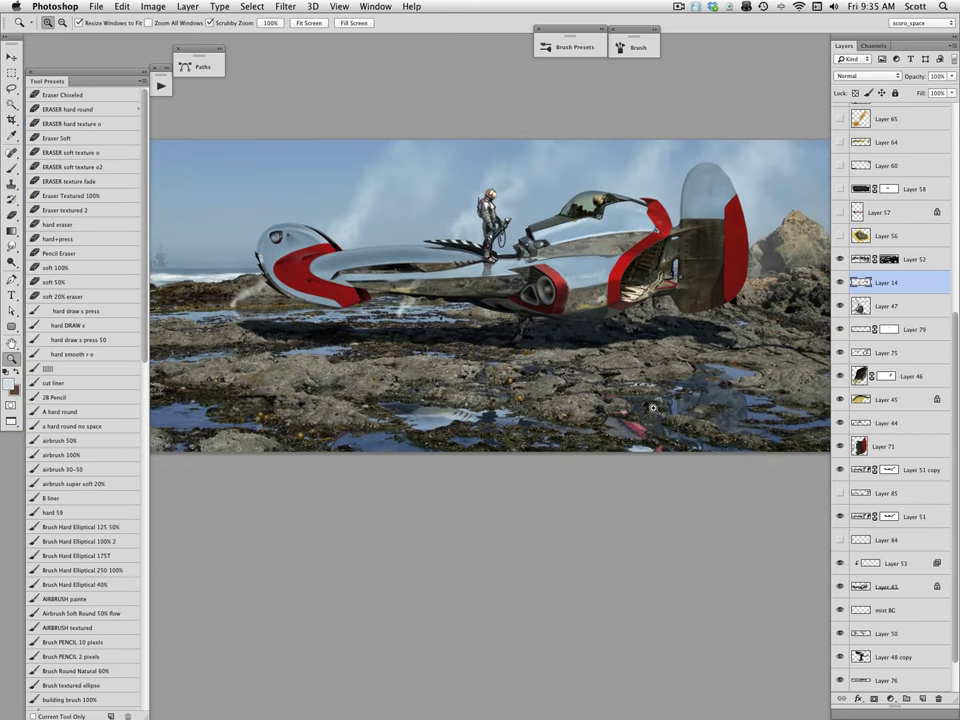
- Disable the mask on Layer 52 to examine the full reflection at 65% opacity with the layer selected, and re-enable the mask
{"action": "left_click", "coordinate": [891, 260], "text": "shift"}
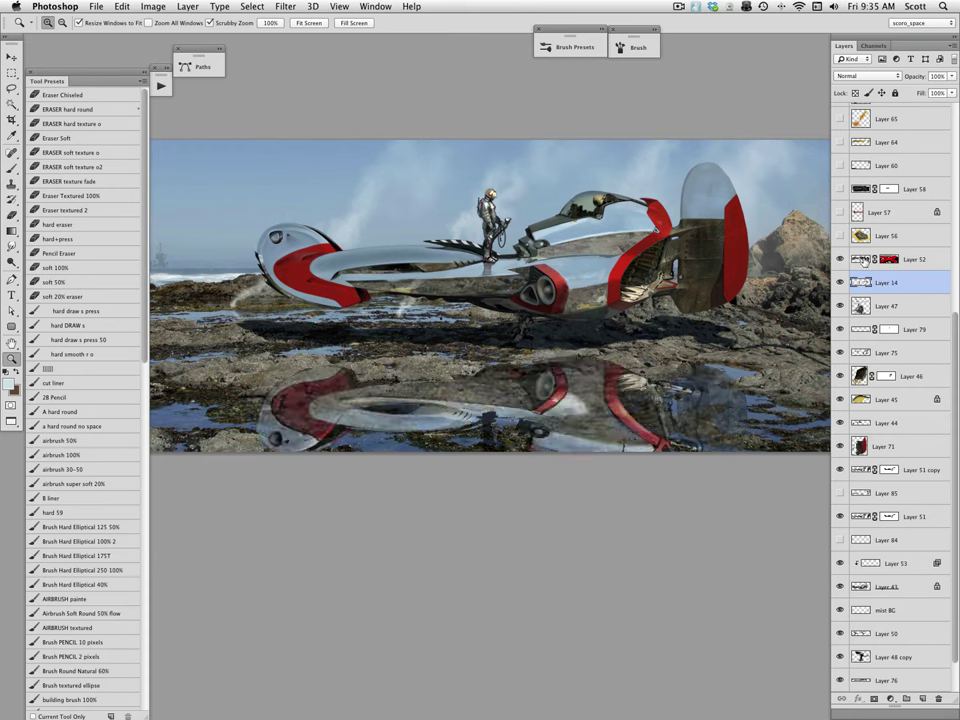
{"action": "left_click", "coordinate": [863, 261]}
{"action": "key", "text": "6"}
{"action": "key", "text": "5"}
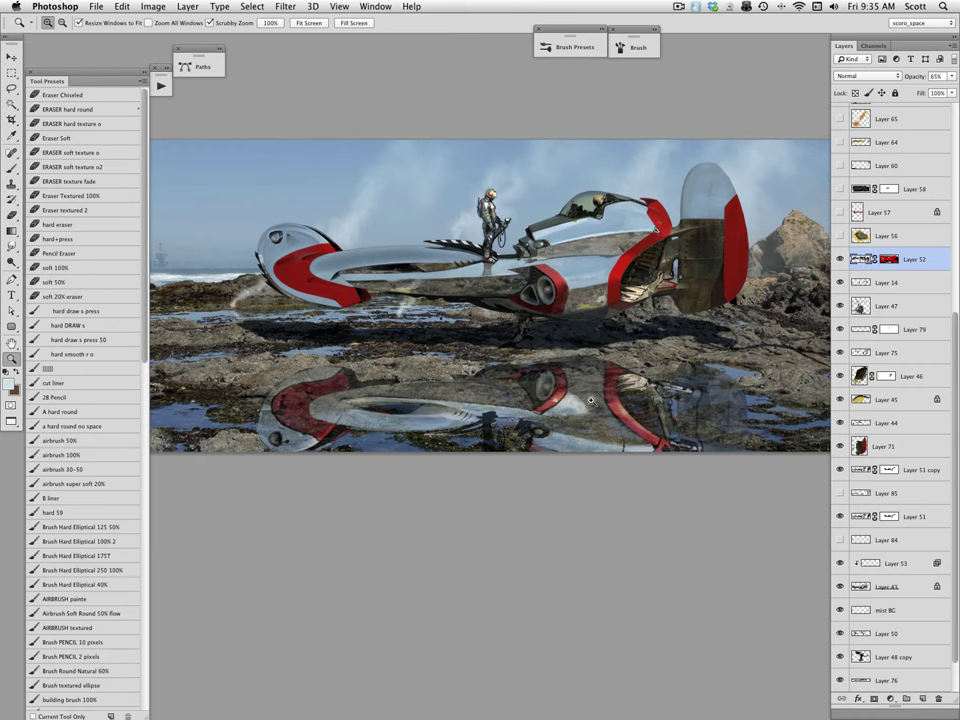
{"action": "left_click", "coordinate": [890, 260], "text": "shift"}
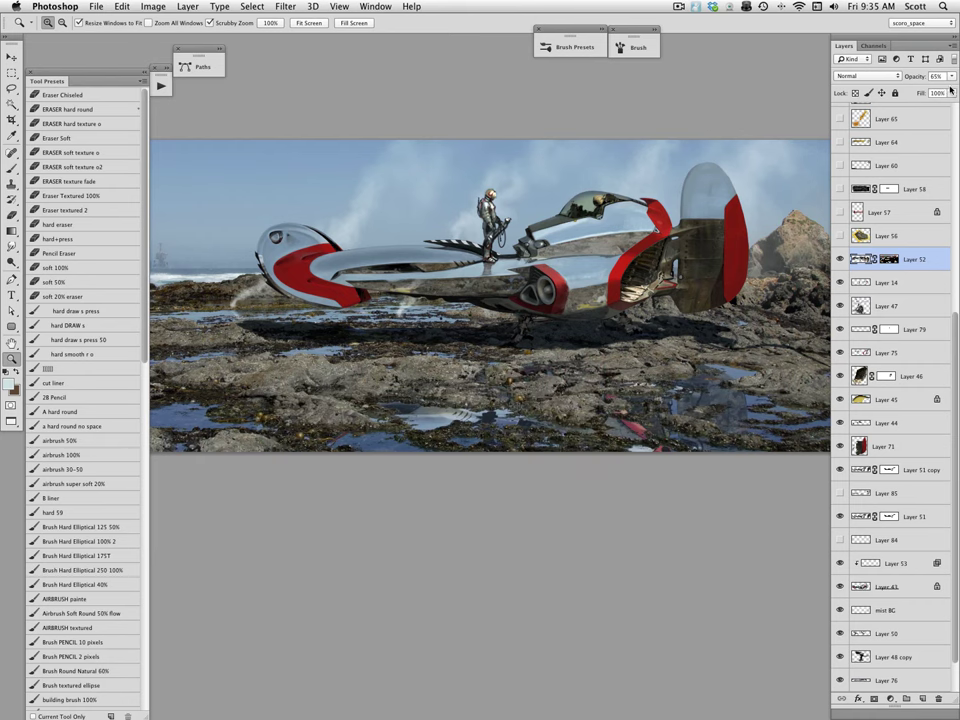
- Compare the Layer 52 reflection at 100% opacity with its mask enabled and disabled, and restore the opacity to 65%
{"action": "left_click_drag", "start_coordinate": [953, 76], "coordinate": [950, 101]}
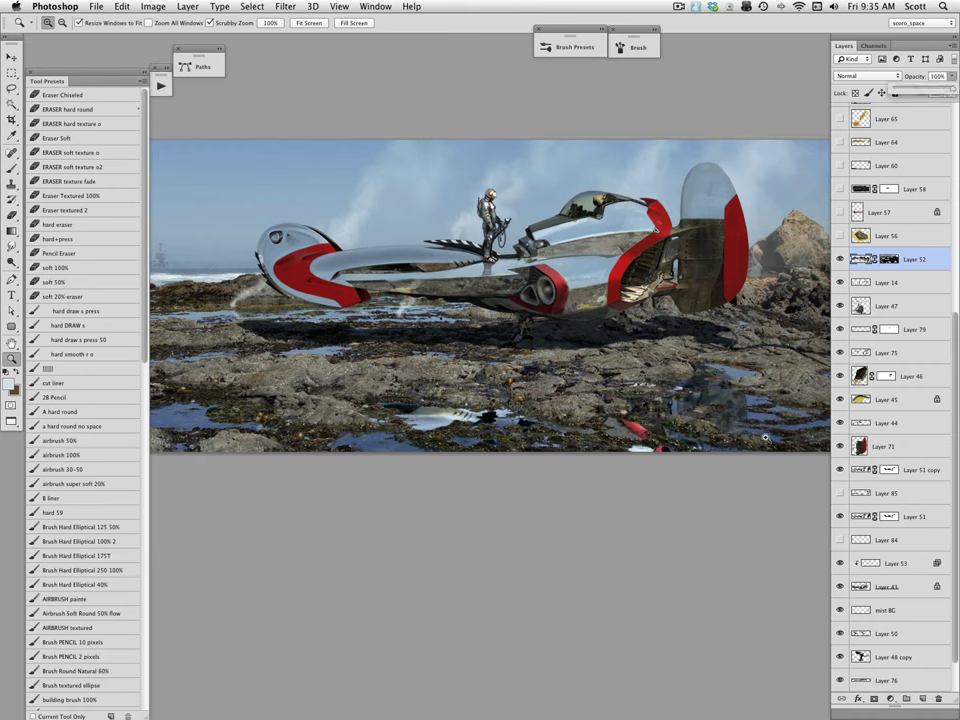
{"action": "left_click", "coordinate": [890, 260], "text": "shift"}
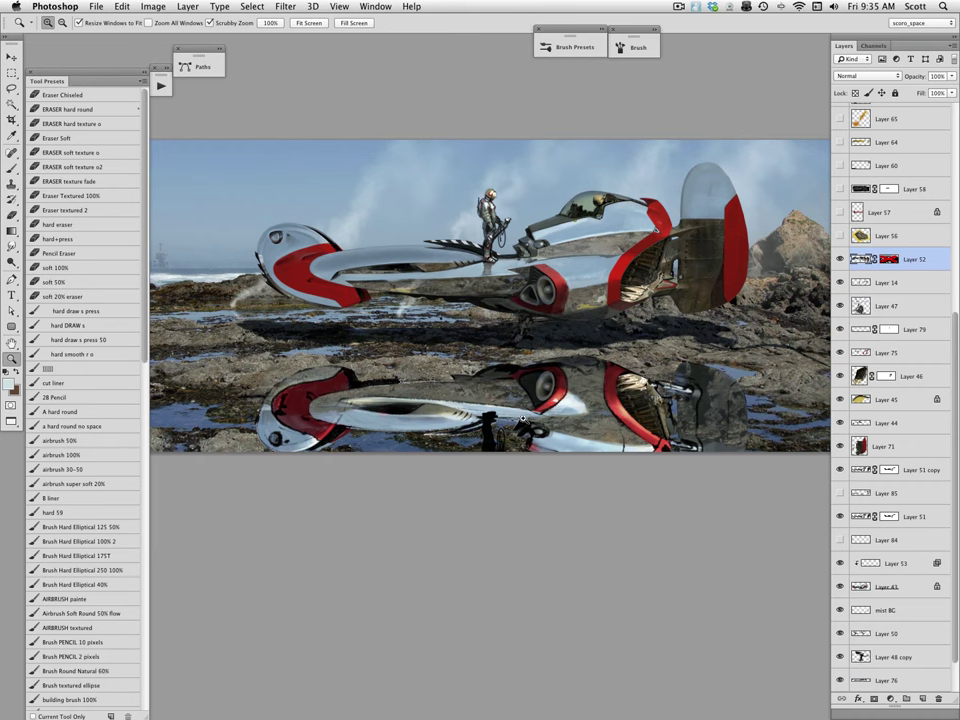
{"action": "left_click", "coordinate": [889, 260], "text": "shift"}
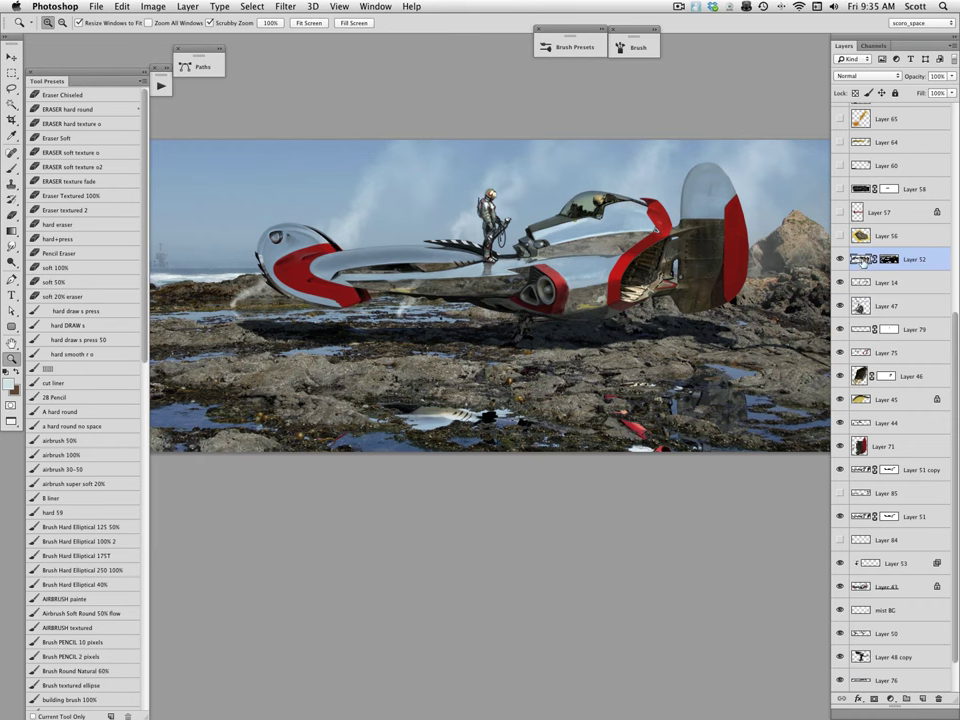
{"action": "left_click_drag", "start_coordinate": [951, 78], "coordinate": [929, 91]}
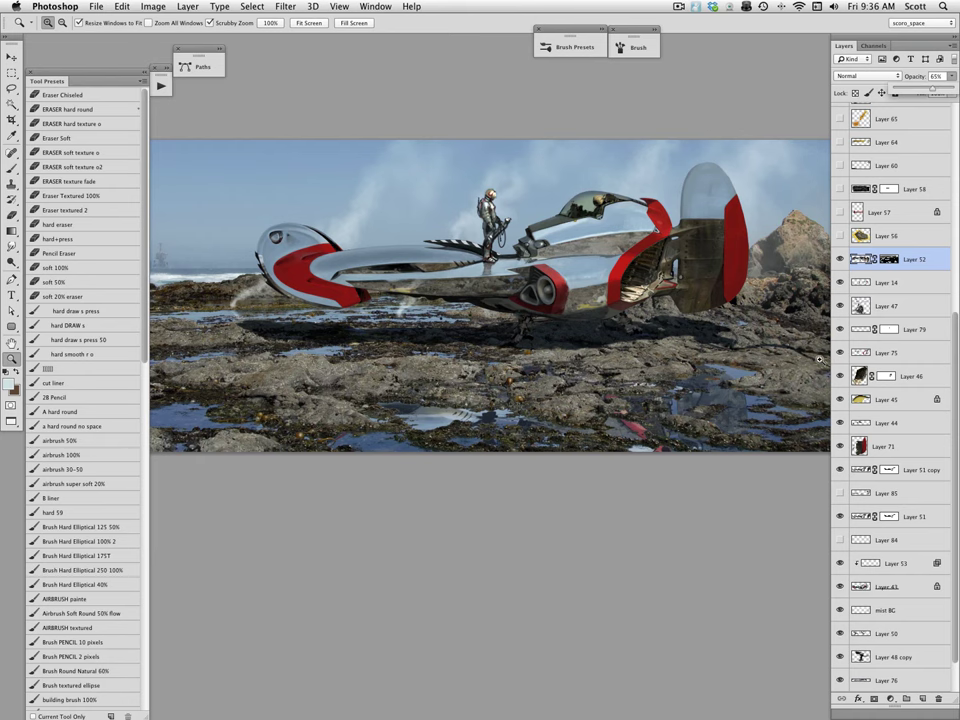
- Reveal and select the badge on Layer 56 and reveal the aircraft markings on Layers 57, 58, 60 and 64
{"action": "key", "text": "alt+bracketright"}
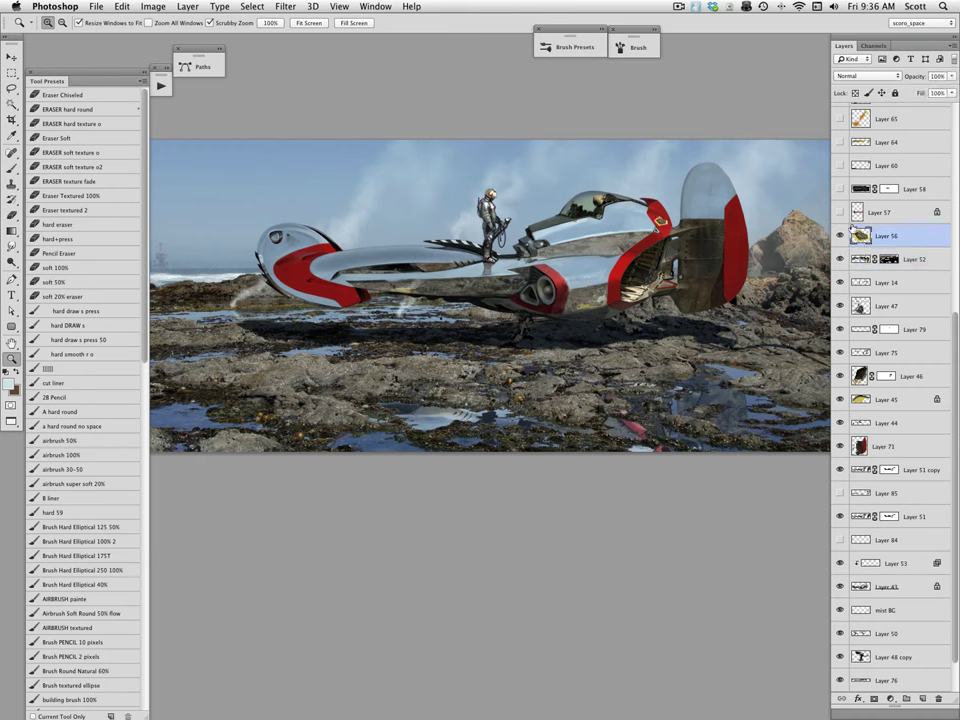
{"action": "left_click", "coordinate": [840, 212]}
{"action": "left_click", "coordinate": [841, 189]}
{"action": "left_click", "coordinate": [841, 166]}
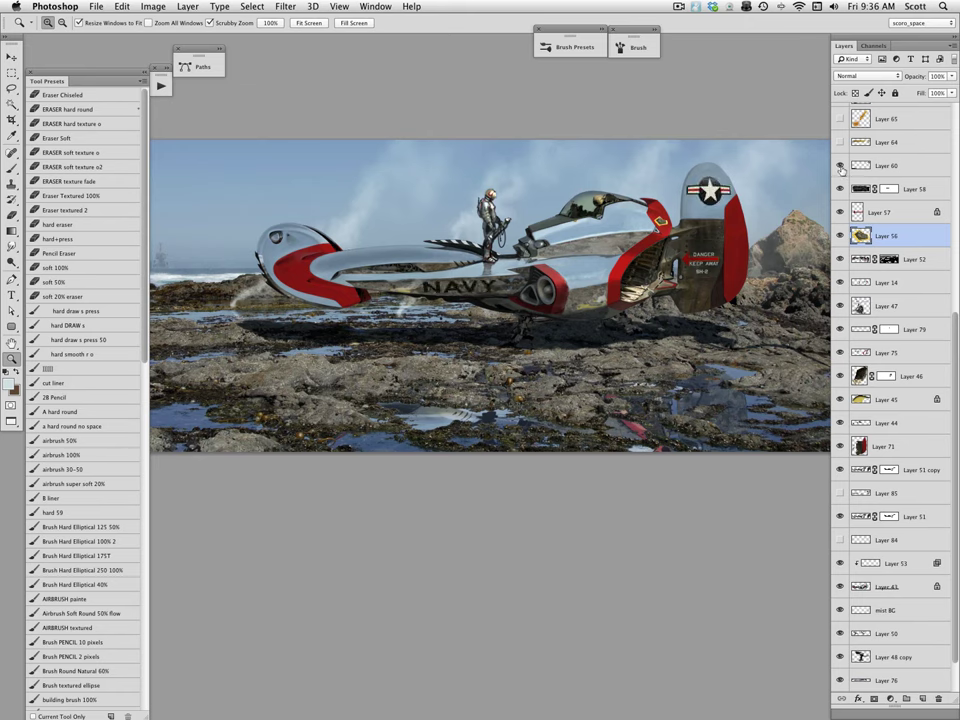
{"action": "left_click", "coordinate": [840, 142]}
{"action": "left_click_drag", "start_coordinate": [600, 335], "coordinate": [585, 355]}
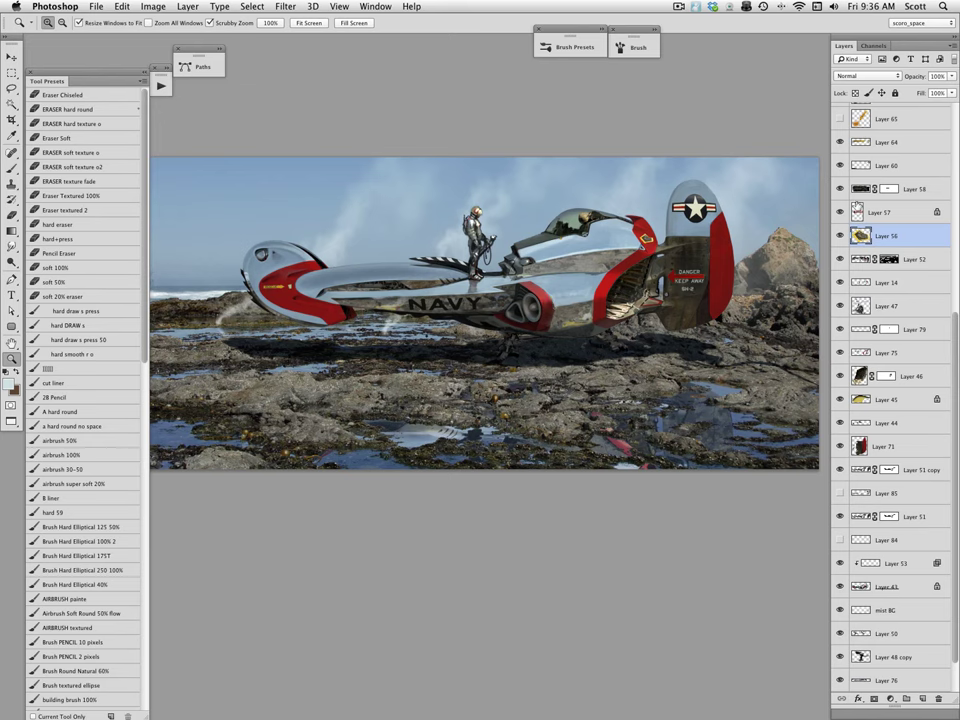
- Reveal the rescue and intake decals on Layers 65, 66 and 67 copy, and reveal and select Layer 54
{"action": "left_click_drag", "start_coordinate": [956, 333], "coordinate": [953, 231]}
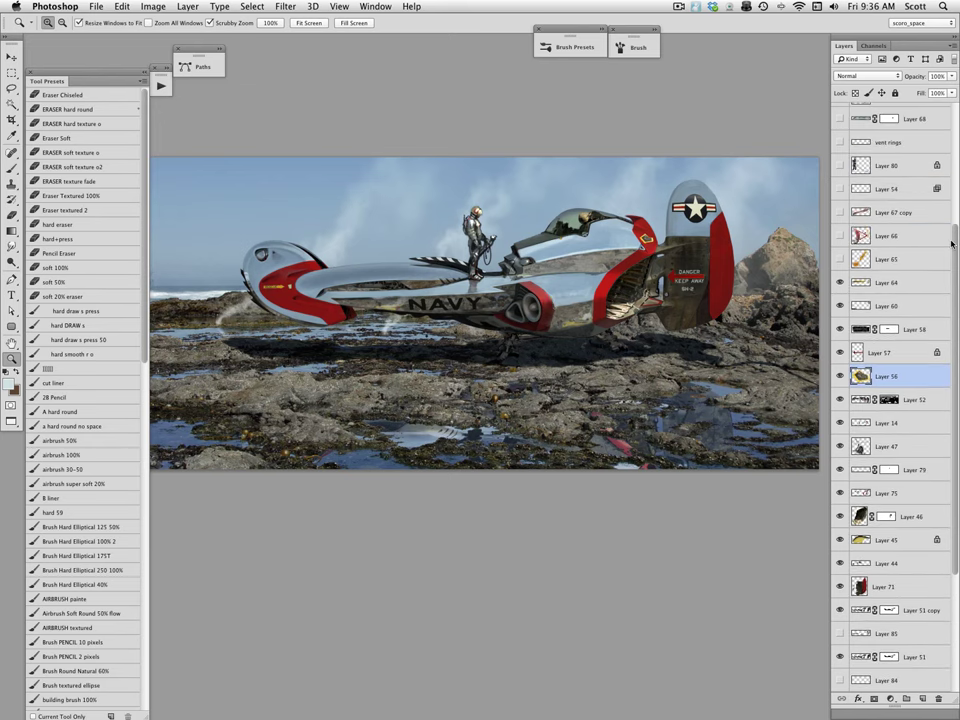
{"action": "left_click_drag", "start_coordinate": [840, 259], "coordinate": [849, 197]}
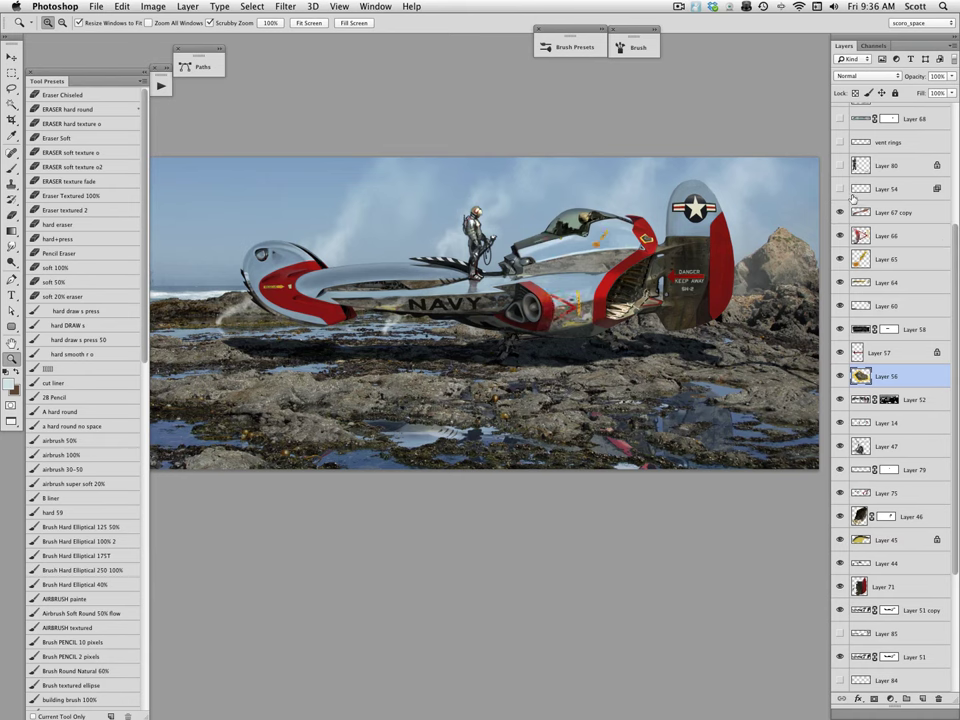
{"action": "left_click", "coordinate": [840, 190]}
{"action": "left_click_drag", "start_coordinate": [956, 239], "coordinate": [956, 234]}
{"action": "scroll", "coordinate": [956, 236], "scroll_direction": "up", "scroll_amount": 1}
{"action": "left_click", "coordinate": [895, 236]}
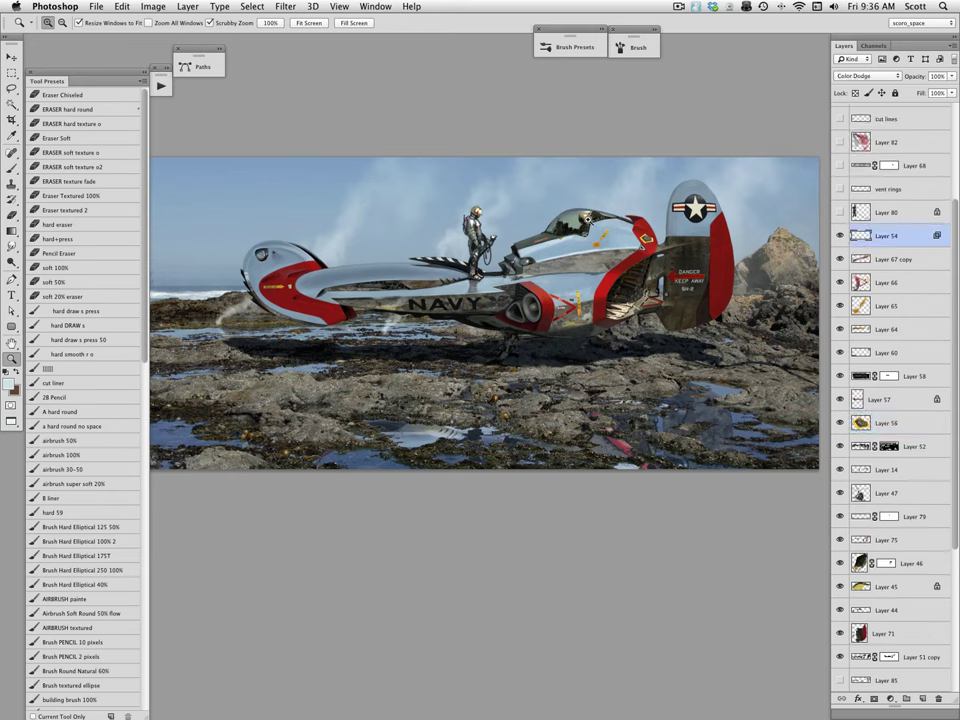
- Inspect the canopy and decals up close, and reveal the foreground figure holding the hose on Layer 80 in the full view
{"action": "left_click_drag", "start_coordinate": [588, 217], "coordinate": [590, 260]}
{"action": "left_click_drag", "start_coordinate": [571, 213], "coordinate": [567, 202]}
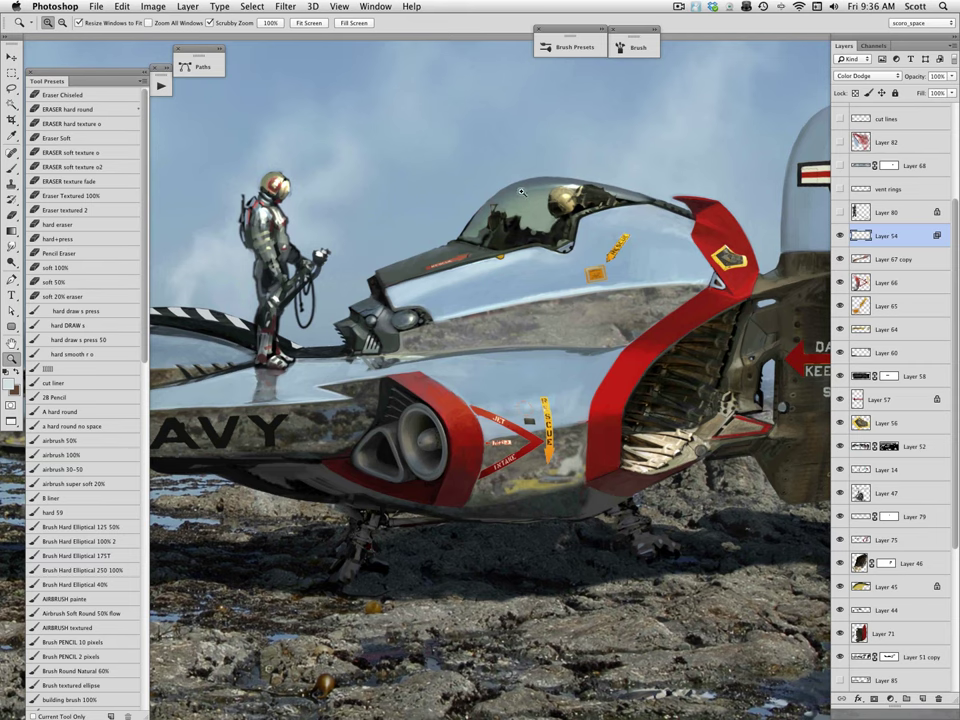
{"action": "left_click", "coordinate": [620, 438], "text": "alt"}
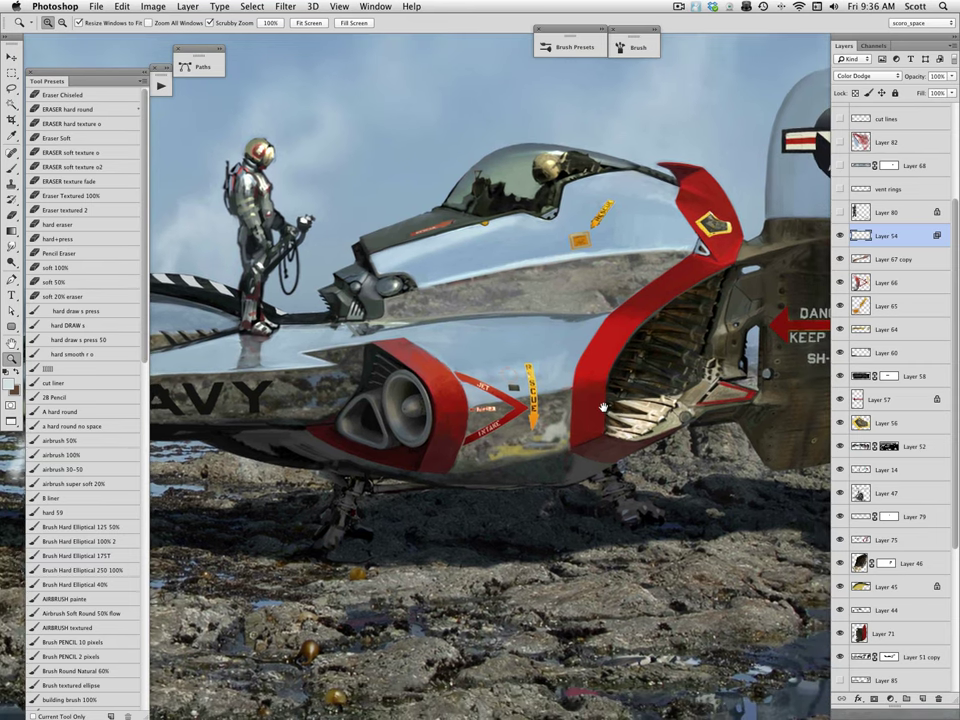
{"action": "left_click", "coordinate": [614, 432], "text": "alt"}
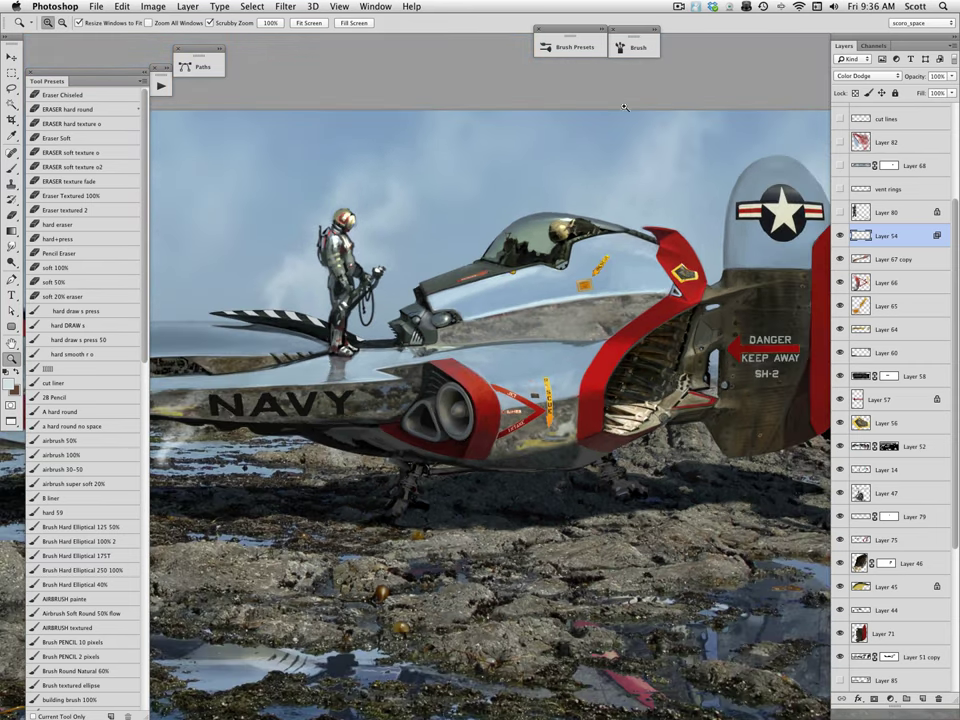
{"action": "left_click", "coordinate": [618, 425], "text": "alt"}
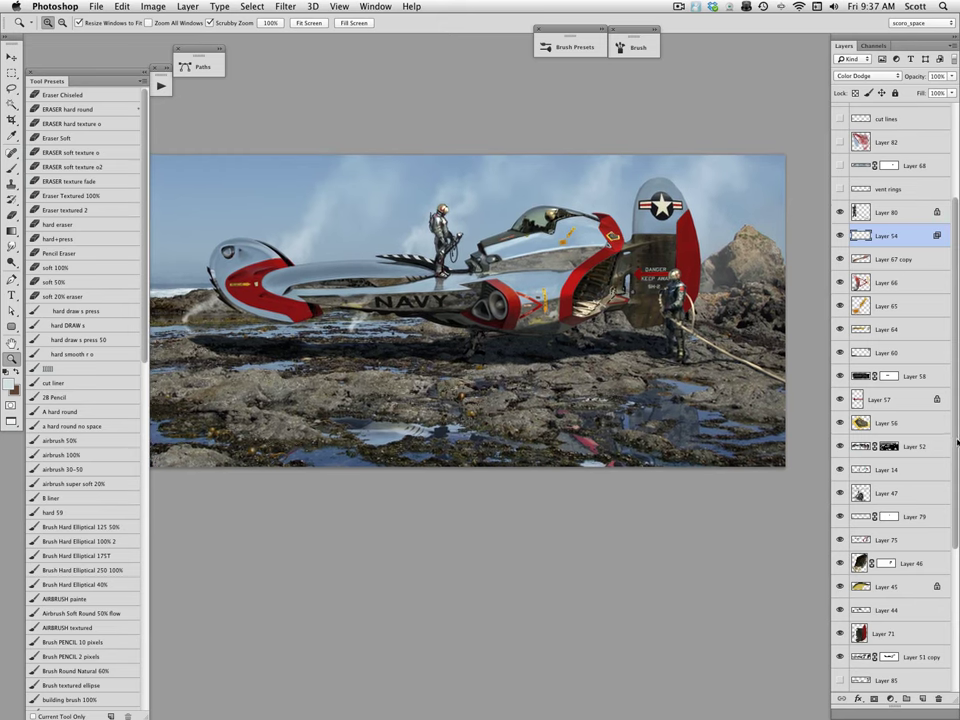
- Show the white sketched guide strokes on Layer 84 briefly and hide them again
{"action": "left_click_drag", "start_coordinate": [957, 440], "coordinate": [951, 600]}
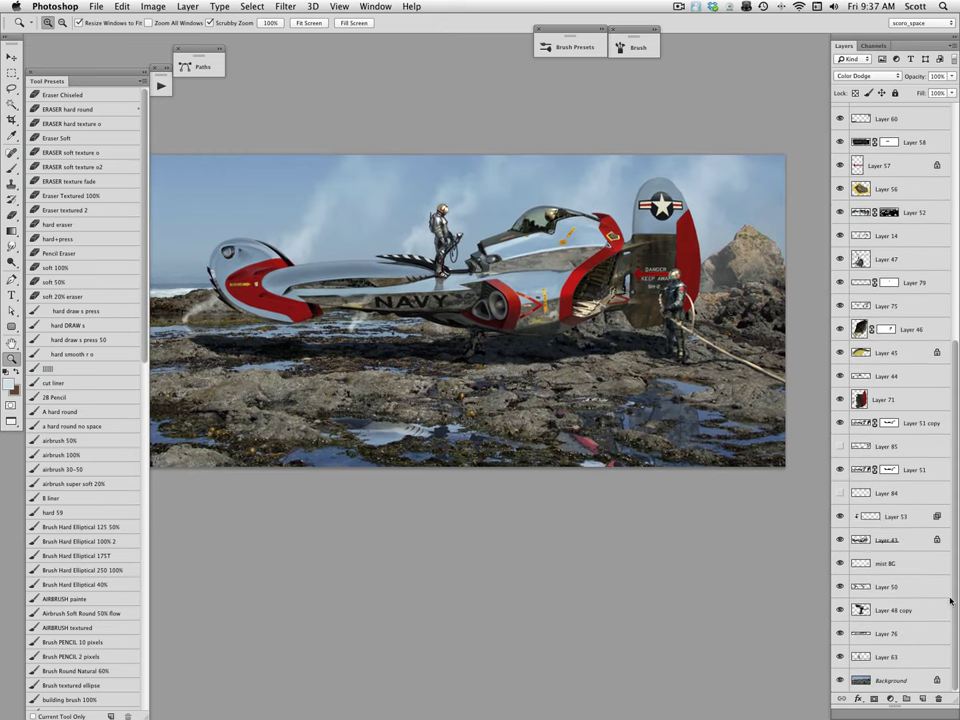
{"action": "left_click", "coordinate": [840, 447]}
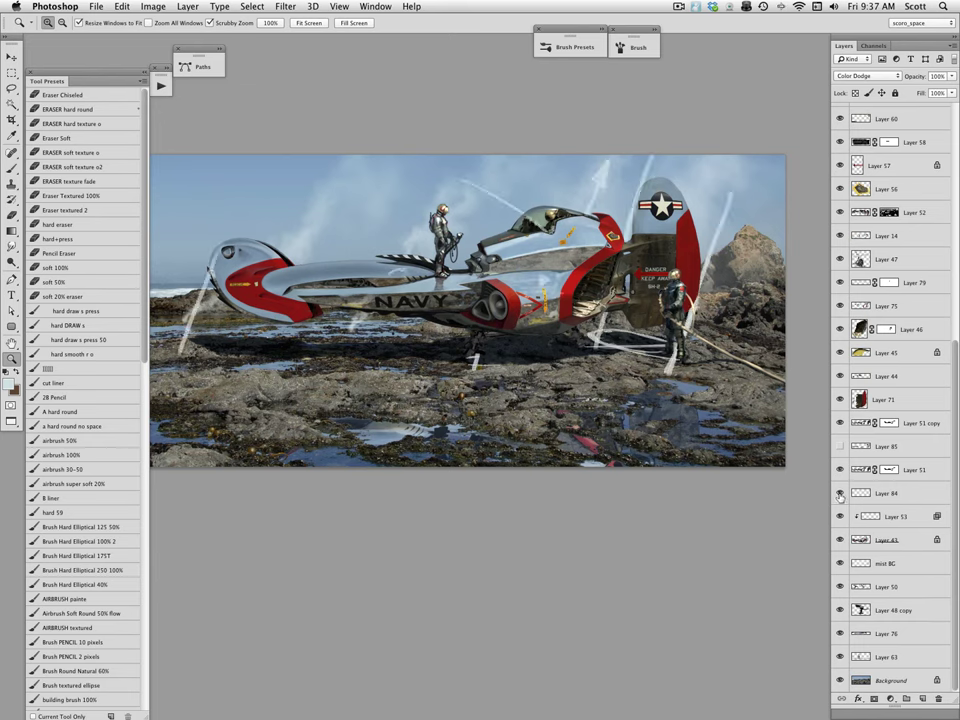
{"action": "left_click", "coordinate": [840, 447]}
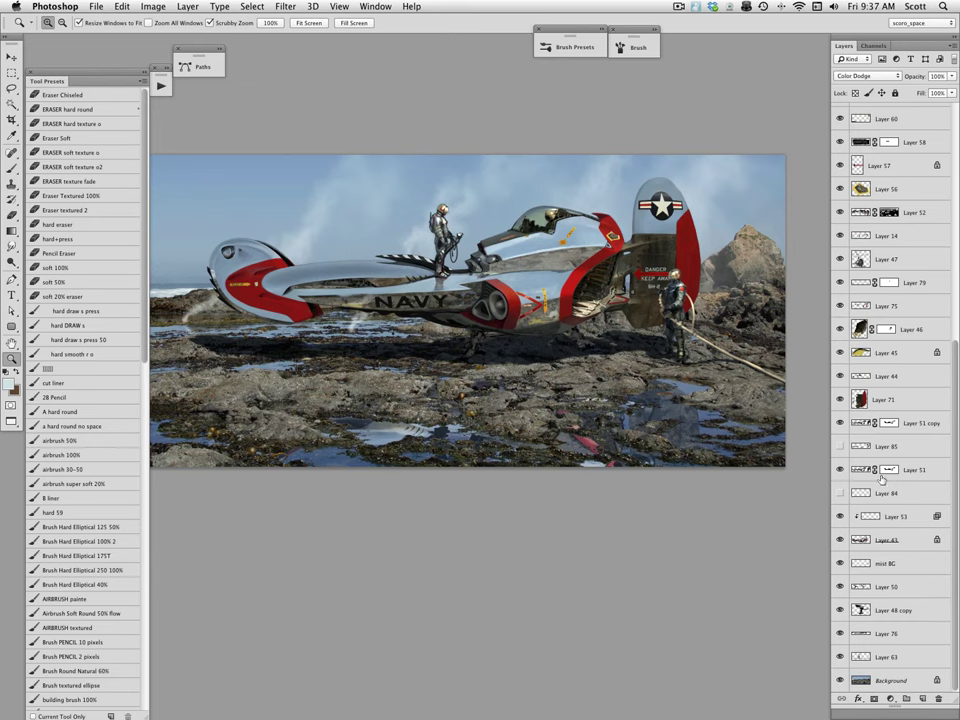
- Reveal the yellow-ringed ground vents on the vent rings layer and examine their placement across the rocks
{"action": "left_click_drag", "start_coordinate": [957, 492], "coordinate": [955, 307]}
{"action": "left_click", "coordinate": [840, 282]}
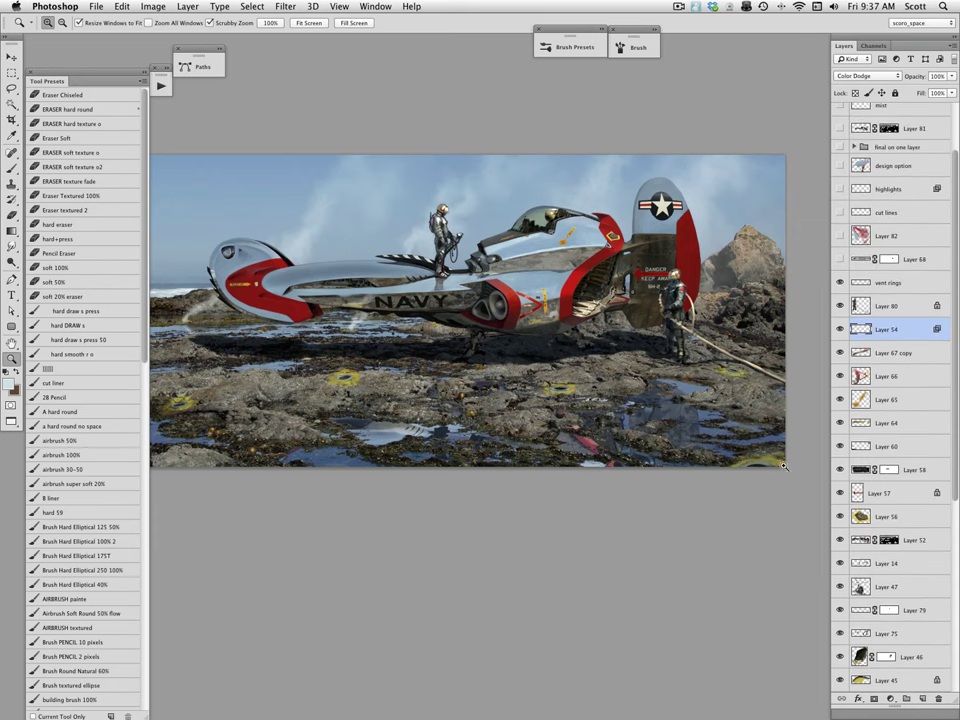
{"action": "scroll", "coordinate": [600, 429], "scroll_direction": "down", "scroll_amount": 2}
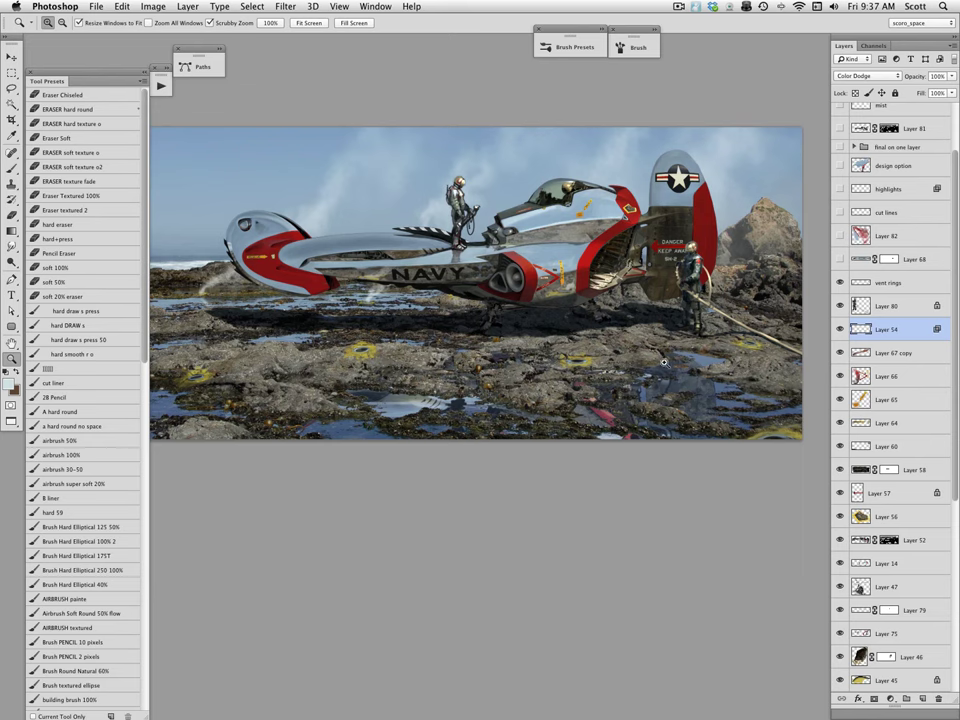
{"action": "left_click_drag", "start_coordinate": [550, 424], "coordinate": [559, 418]}
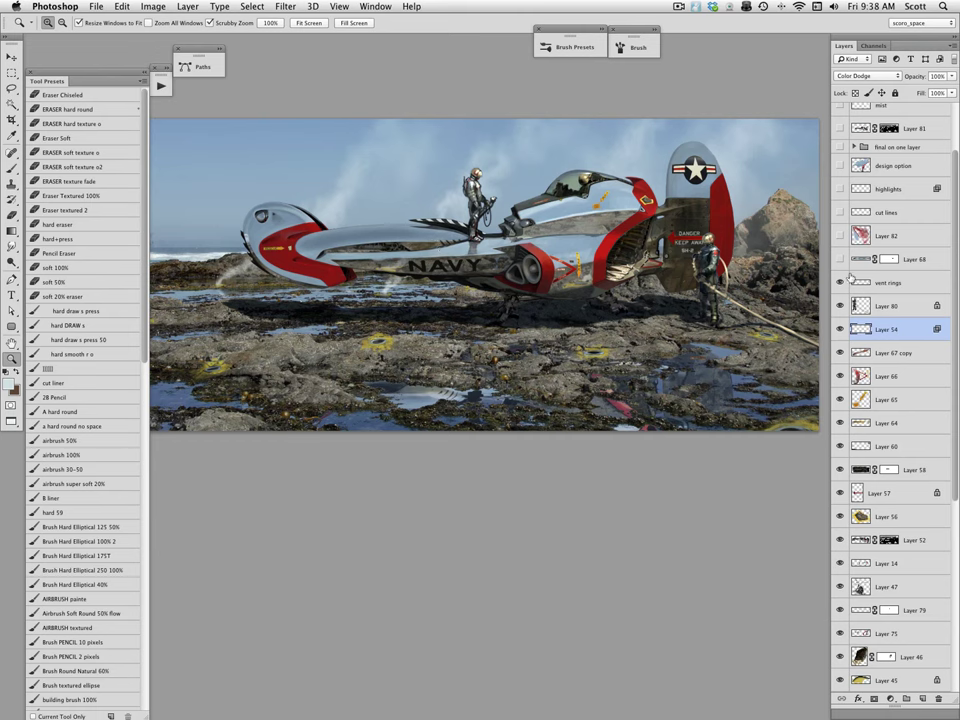
- Reveal and select Layer 68, inspect the fuselage closer up, and reveal Layer 82
{"action": "left_click", "coordinate": [840, 259]}
{"action": "left_click", "coordinate": [861, 260]}
{"action": "left_click", "coordinate": [582, 241]}
{"action": "left_click_drag", "start_coordinate": [590, 249], "coordinate": [660, 224]}
{"action": "left_click", "coordinate": [840, 236]}
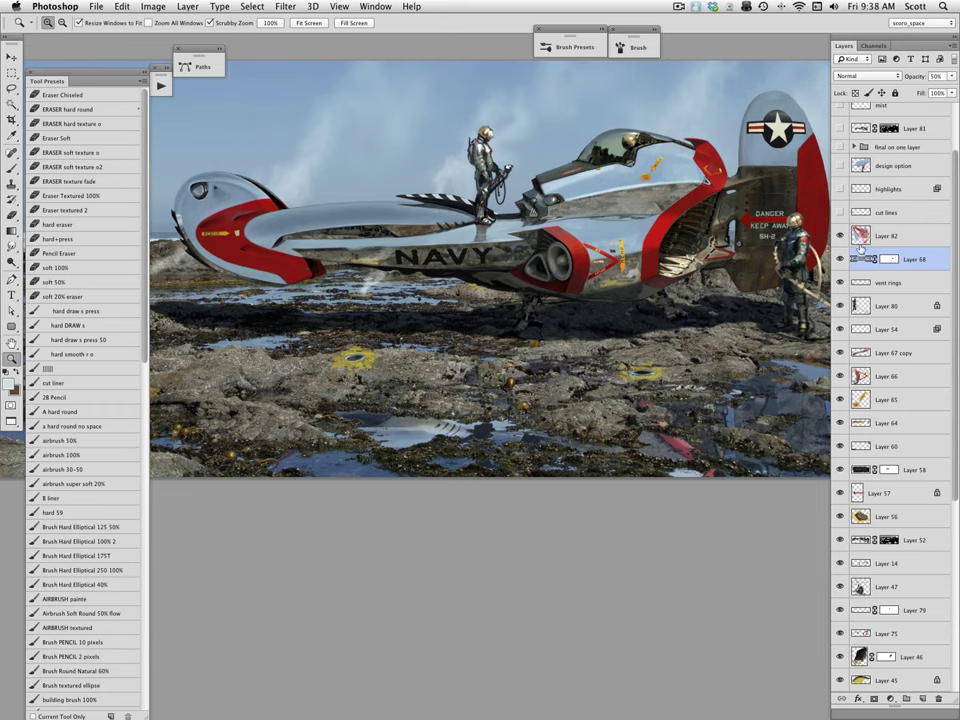
- Reveal the cut lines layer, compare the panel lines hidden and shown, and inspect them closely along the fuselage and wing
{"action": "left_click", "coordinate": [840, 213]}
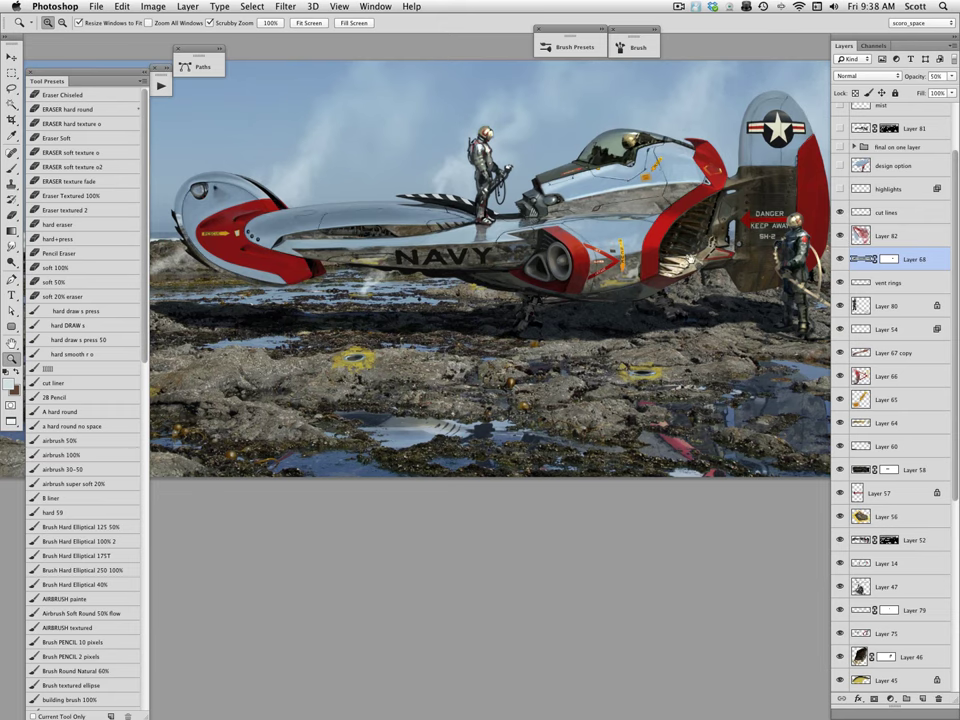
{"action": "left_click_drag", "start_coordinate": [656, 331], "coordinate": [631, 334]}
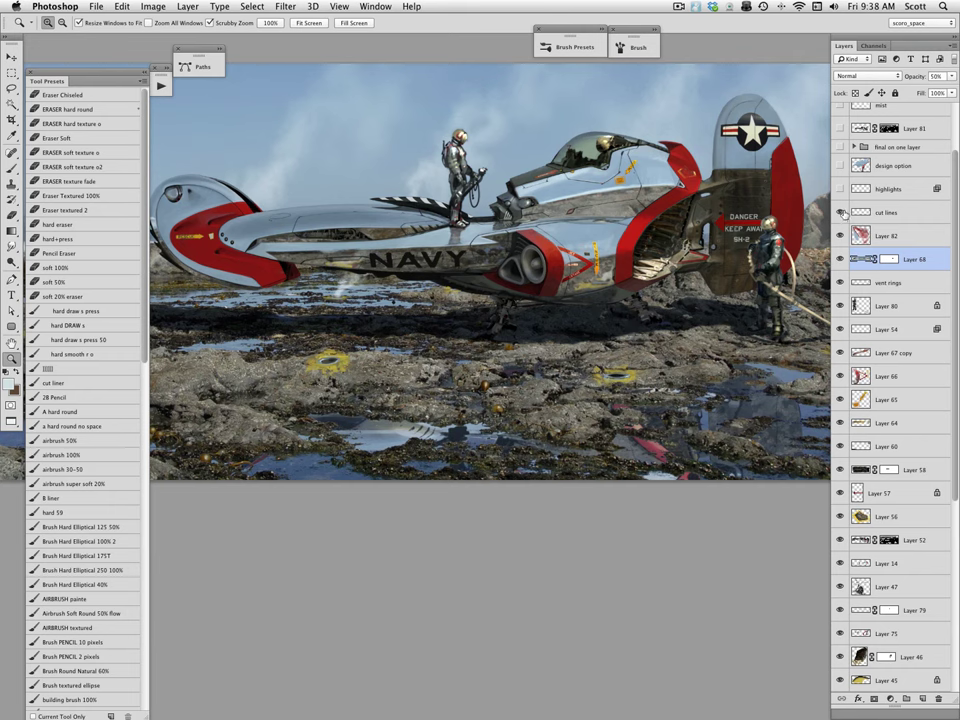
{"action": "left_click", "coordinate": [840, 213]}
{"action": "left_click", "coordinate": [840, 213]}
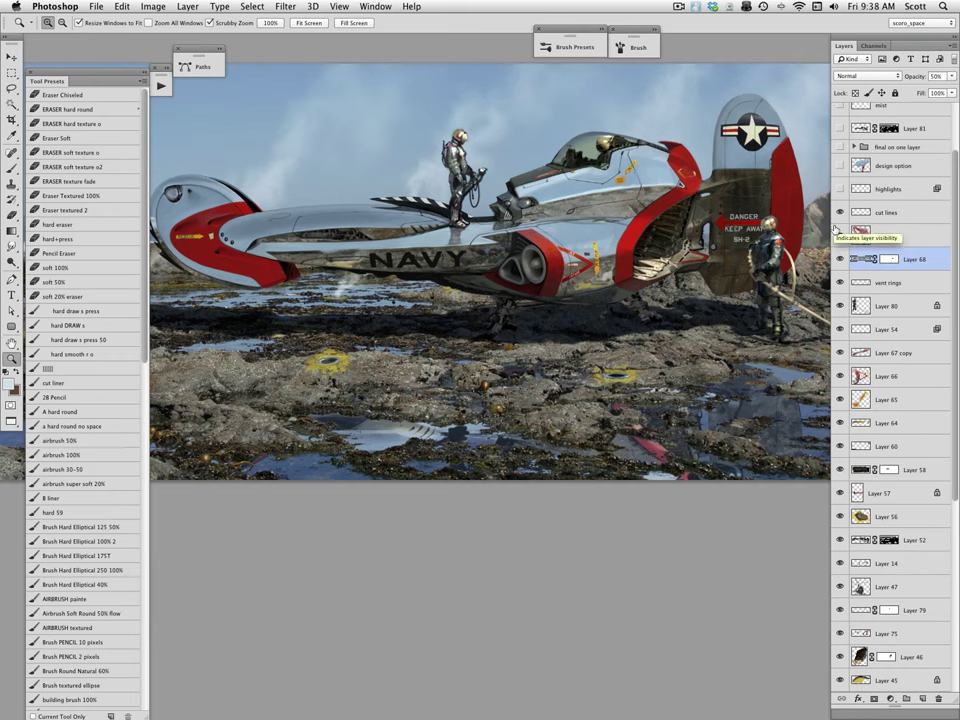
{"action": "left_click", "coordinate": [836, 231]}
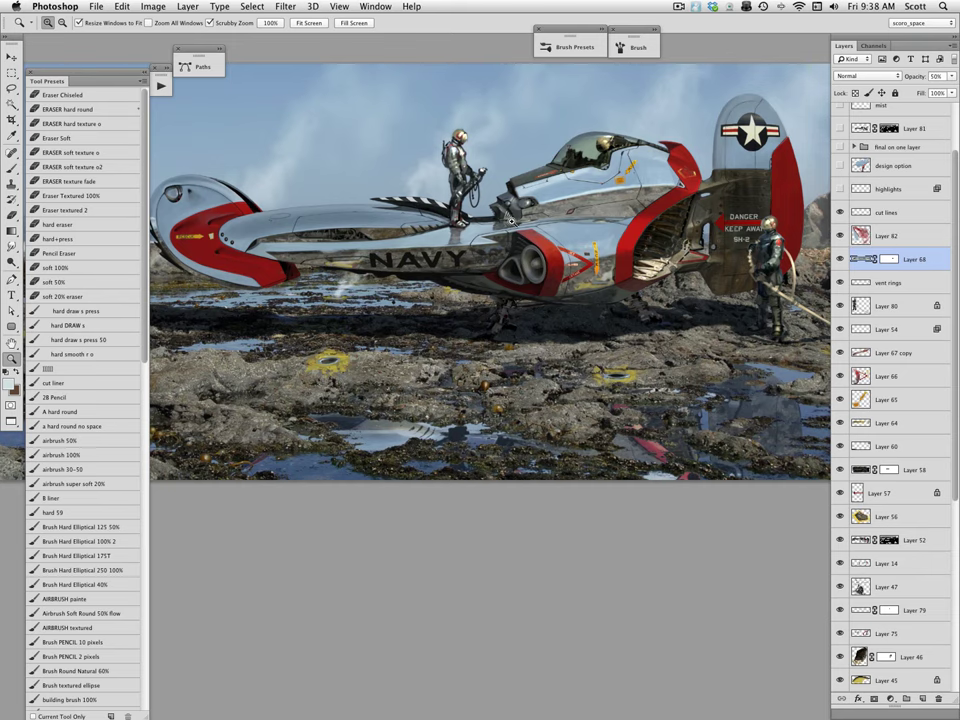
{"action": "left_click_drag", "start_coordinate": [512, 216], "coordinate": [509, 213]}
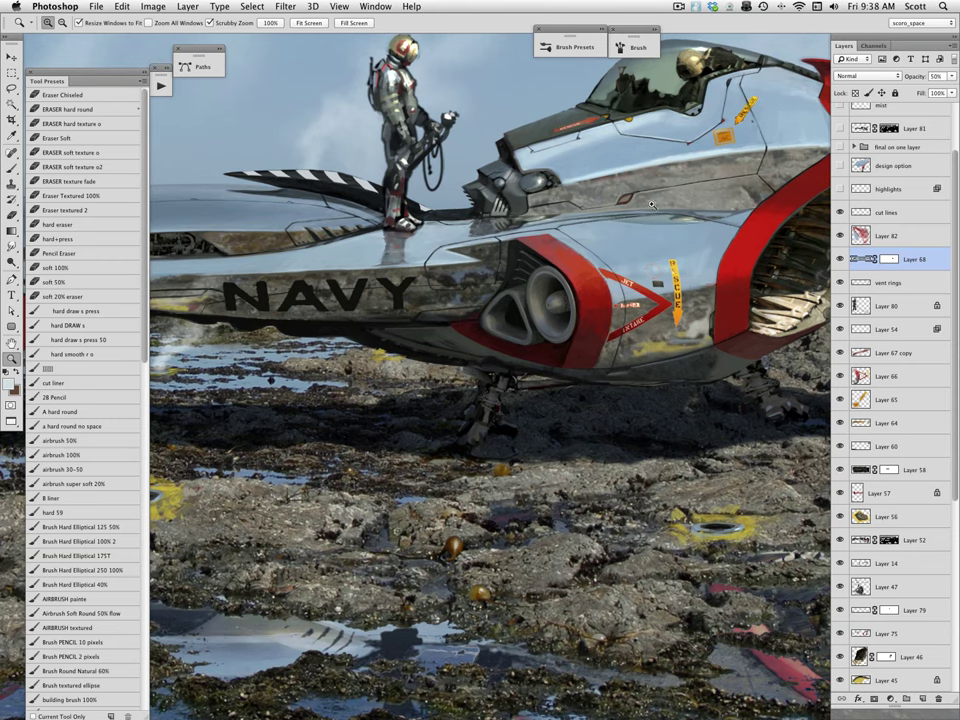
{"action": "left_click_drag", "start_coordinate": [640, 292], "coordinate": [714, 310]}
{"action": "left_click_drag", "start_coordinate": [619, 349], "coordinate": [741, 341]}
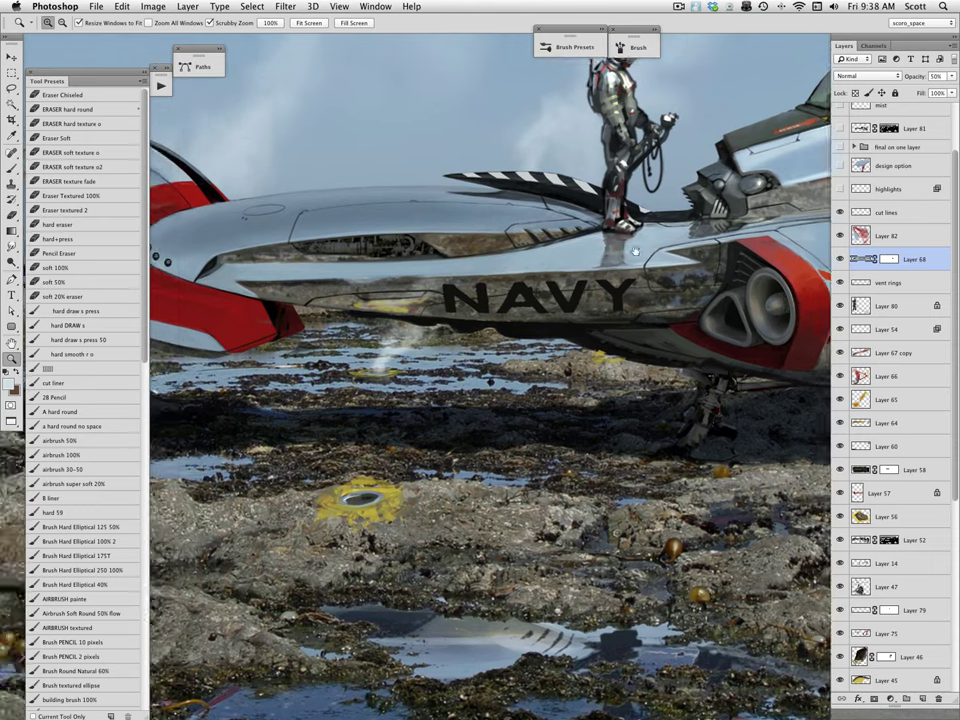
- Compare the whole aircraft with the cut lines layer hidden and shown, leaving that layer selected and visible
{"action": "scroll", "coordinate": [627, 251], "scroll_direction": "left", "scroll_amount": 6}
{"action": "left_click", "coordinate": [629, 296], "text": "alt"}
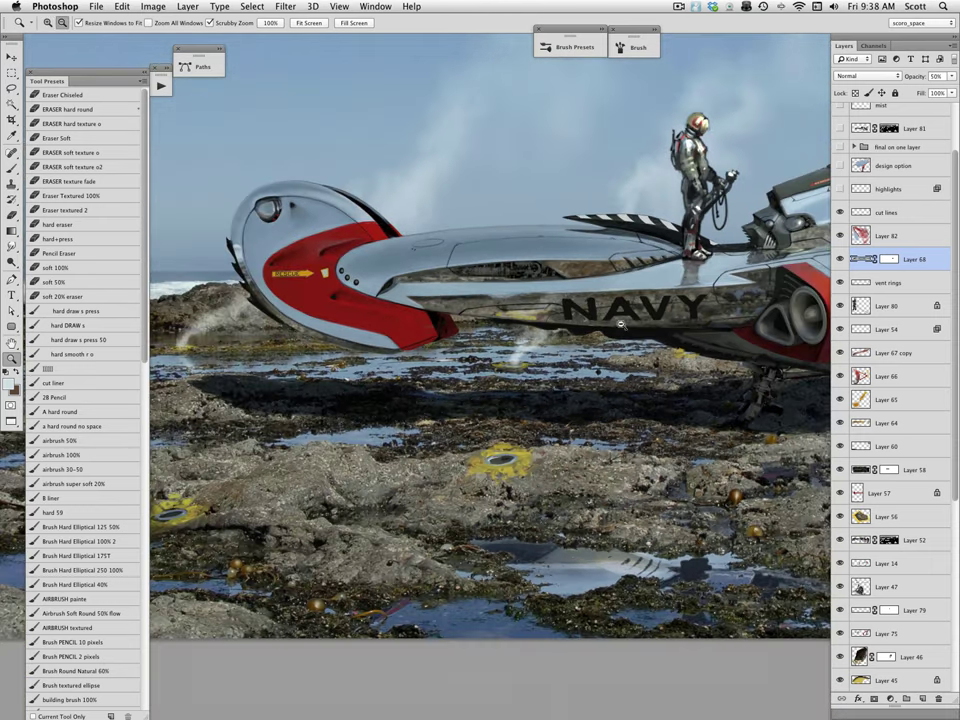
{"action": "scroll", "coordinate": [577, 336], "scroll_direction": "right", "scroll_amount": 6}
{"action": "left_click", "coordinate": [577, 336], "text": "alt"}
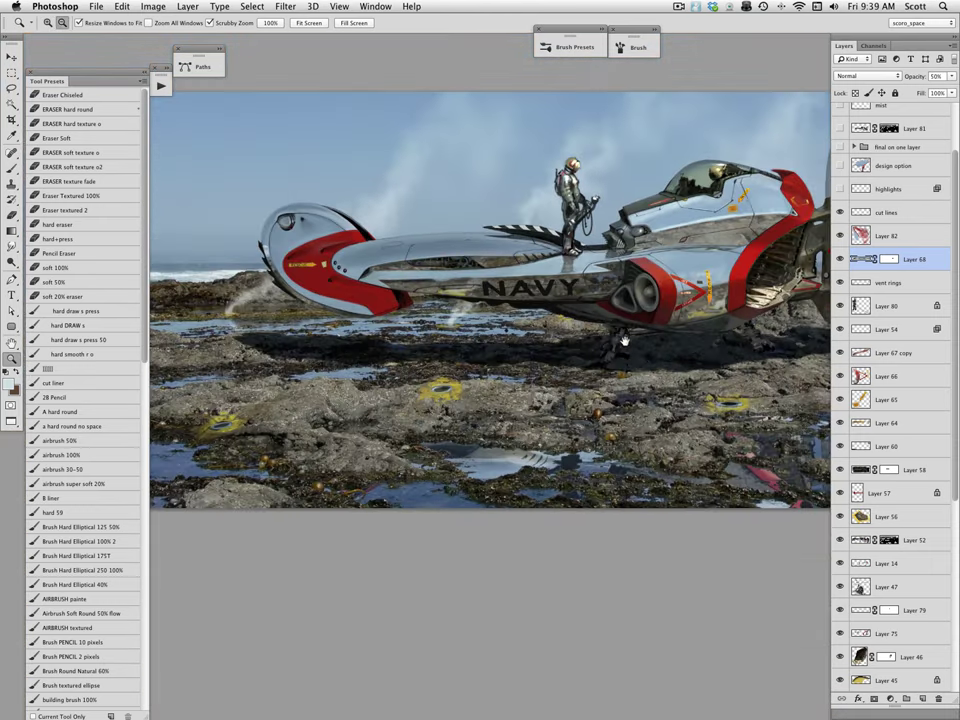
{"action": "scroll", "coordinate": [621, 339], "scroll_direction": "right", "scroll_amount": 4}
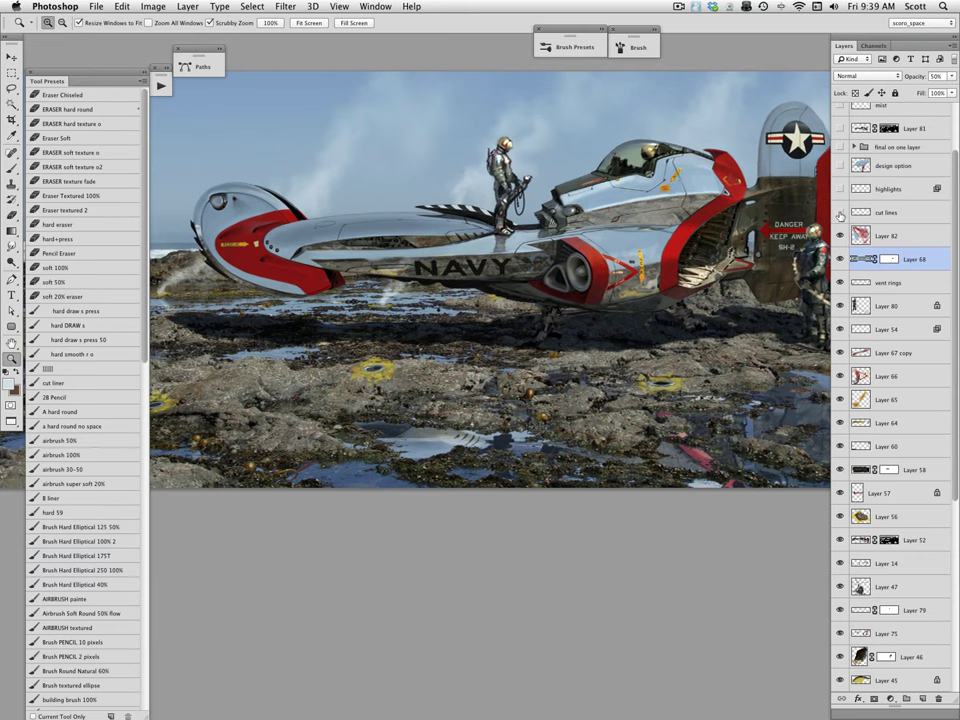
{"action": "left_click", "coordinate": [841, 214]}
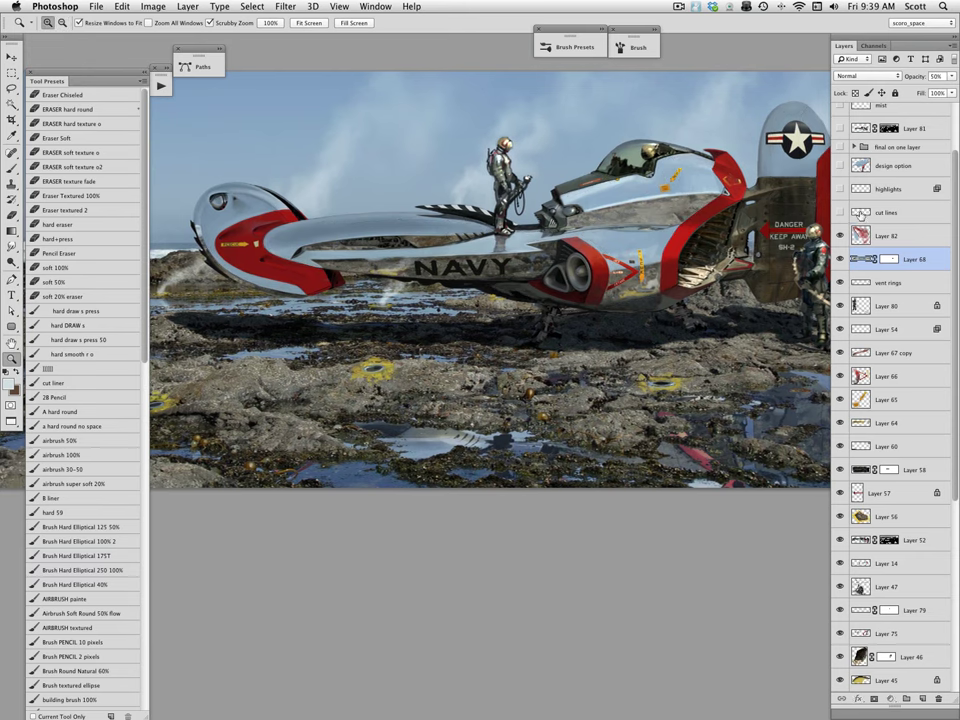
{"action": "left_click", "coordinate": [863, 216]}
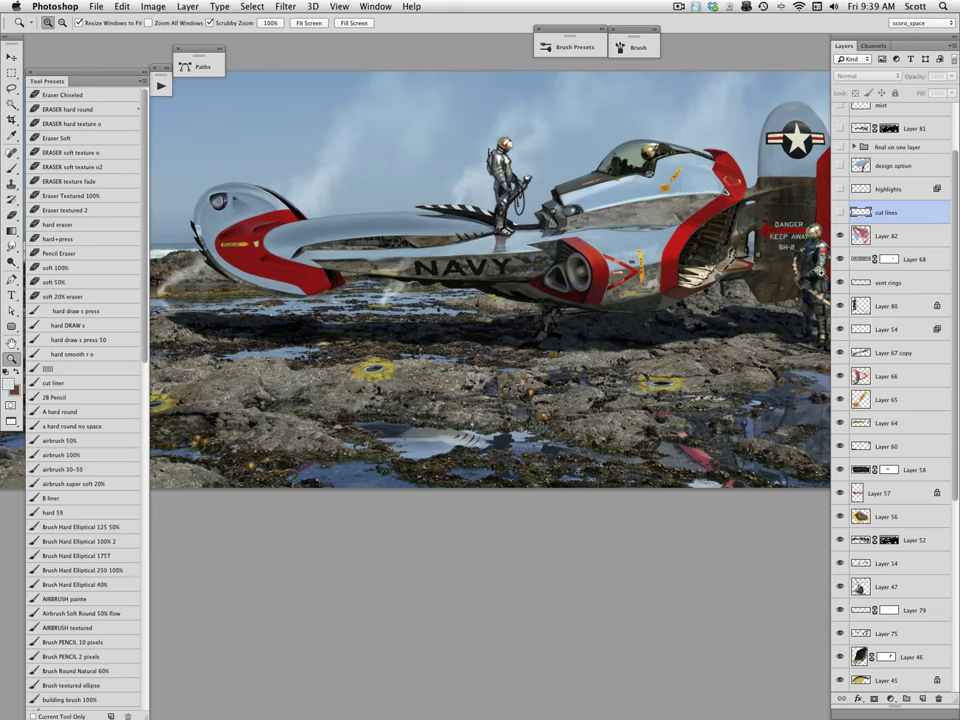
{"action": "left_click", "coordinate": [841, 213]}
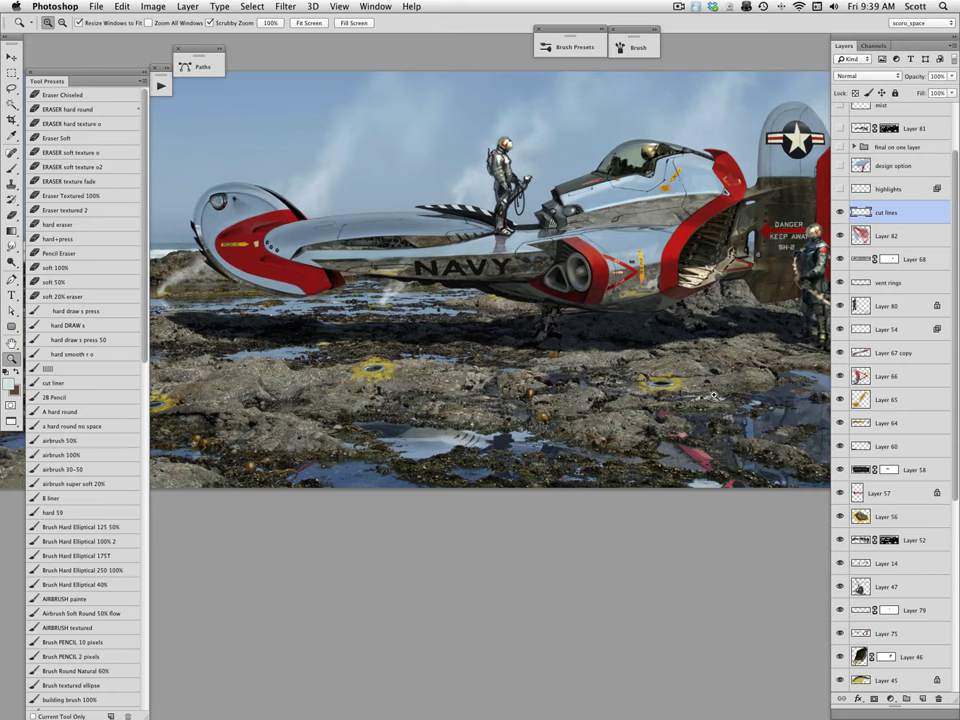
{"action": "left_click_drag", "start_coordinate": [664, 417], "coordinate": [660, 418]}
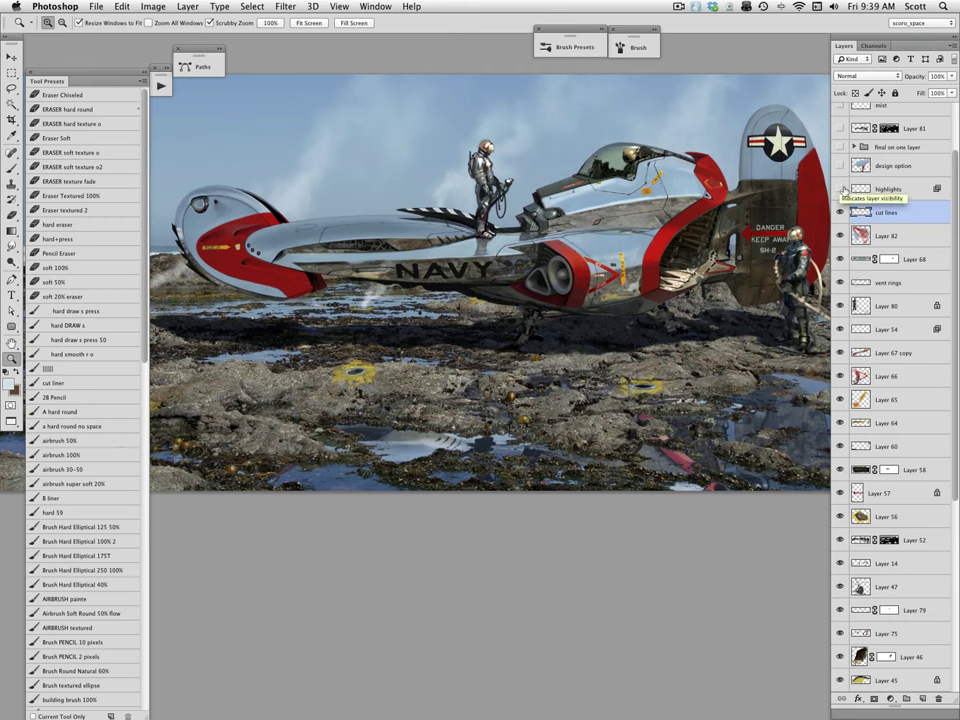
- Reveal and select the highlights layer, comparing the aircraft's chrome without and with it
{"action": "left_click", "coordinate": [840, 189]}
{"action": "left_click", "coordinate": [841, 189]}
{"action": "left_click", "coordinate": [841, 189]}
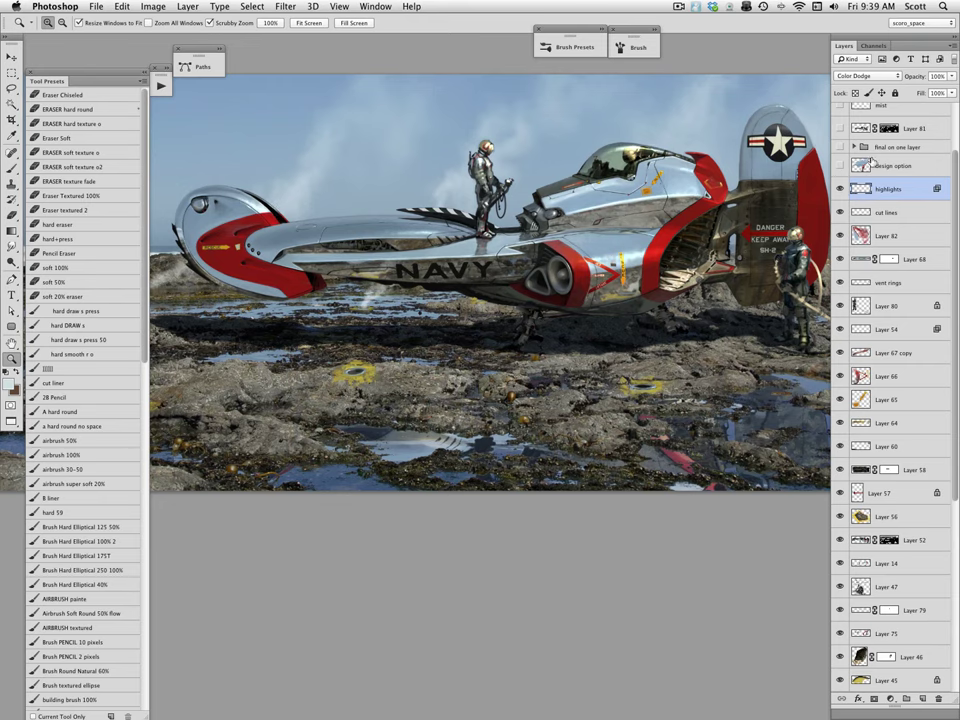
- Examine the highlights closely around the jet intake, the RESCUE decal and the cockpit fuselage
{"action": "left_click", "coordinate": [632, 261]}
{"action": "left_click", "coordinate": [637, 279]}
{"action": "left_click_drag", "start_coordinate": [638, 341], "coordinate": [622, 345]}
{"action": "scroll", "coordinate": [620, 335], "scroll_direction": "up", "scroll_amount": 2}
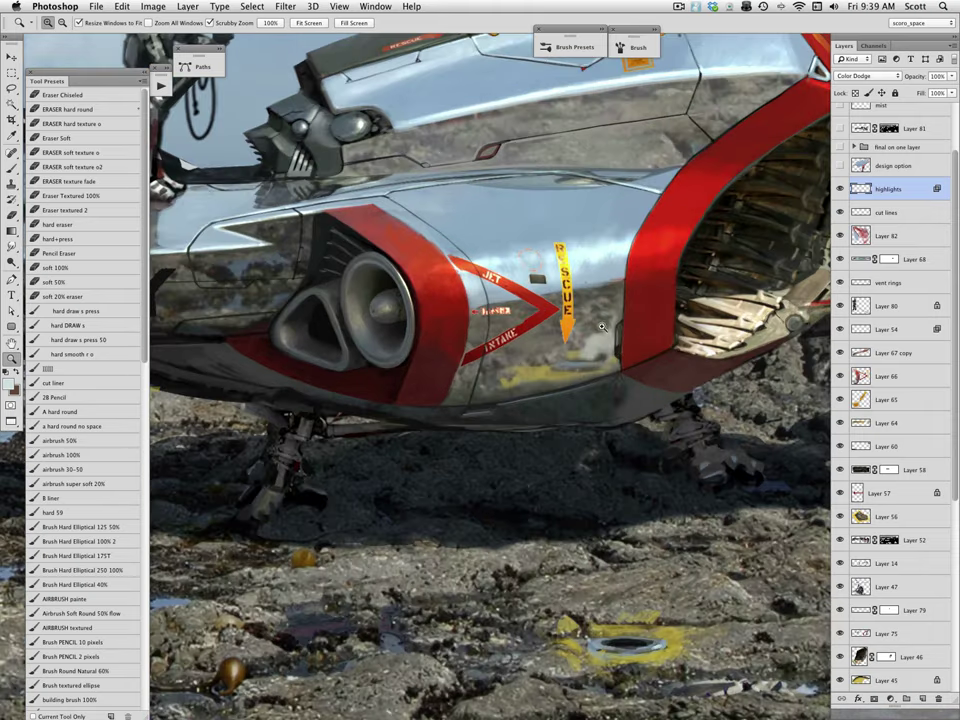
{"action": "scroll", "coordinate": [603, 327], "scroll_direction": "up", "scroll_amount": 2}
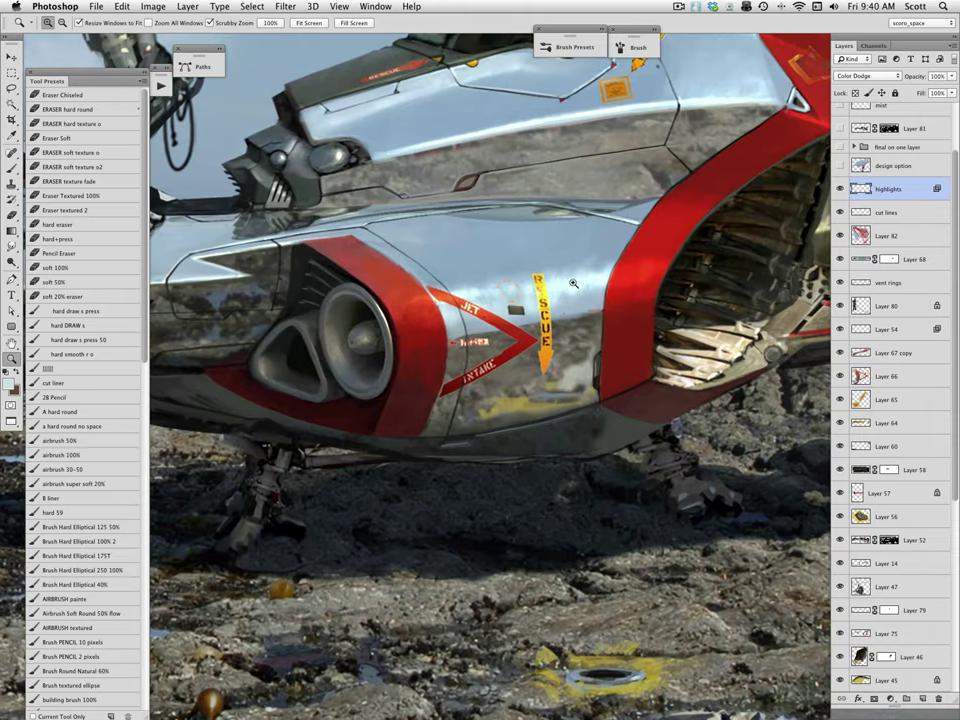
{"action": "left_click_drag", "start_coordinate": [591, 404], "coordinate": [533, 485]}
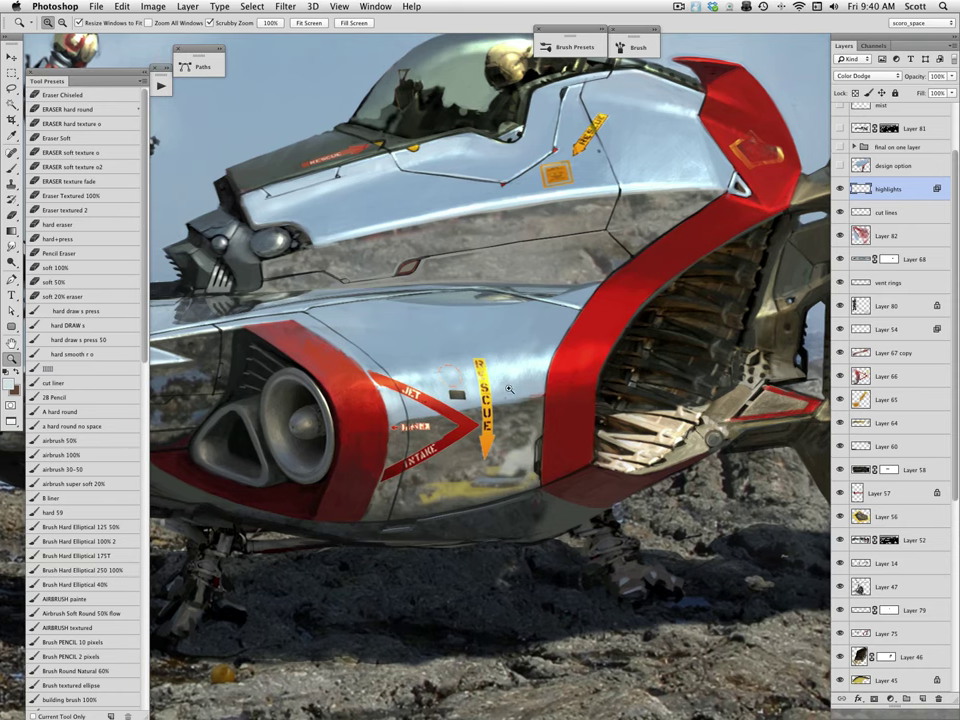
{"action": "left_click", "coordinate": [540, 421], "text": "alt"}
{"action": "left_click", "coordinate": [544, 426], "text": "alt"}
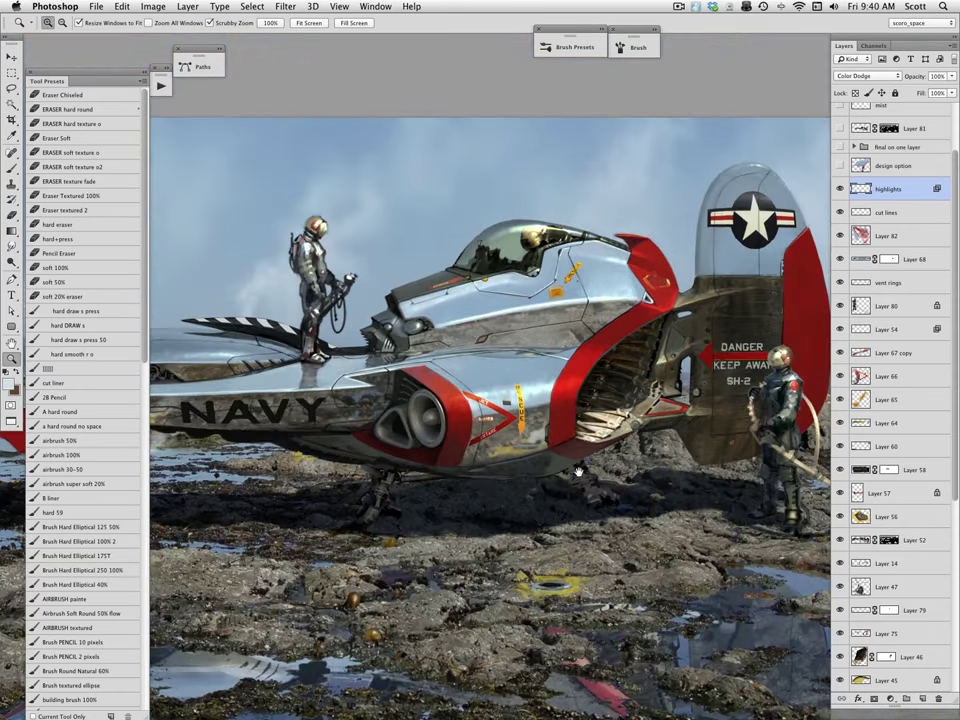
- Examine the highlights along the front fuselage above the NAVY lettering, and review the whole aircraft
{"action": "left_click_drag", "start_coordinate": [578, 471], "coordinate": [630, 379]}
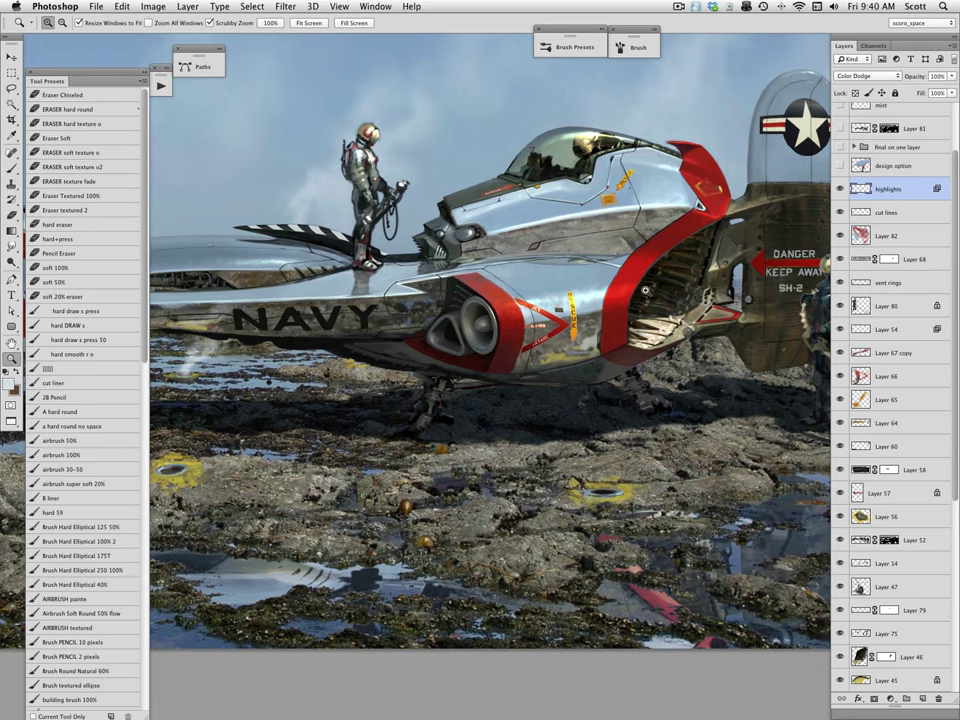
{"action": "left_click_drag", "start_coordinate": [328, 232], "coordinate": [603, 297]}
{"action": "left_click_drag", "start_coordinate": [535, 275], "coordinate": [625, 275]}
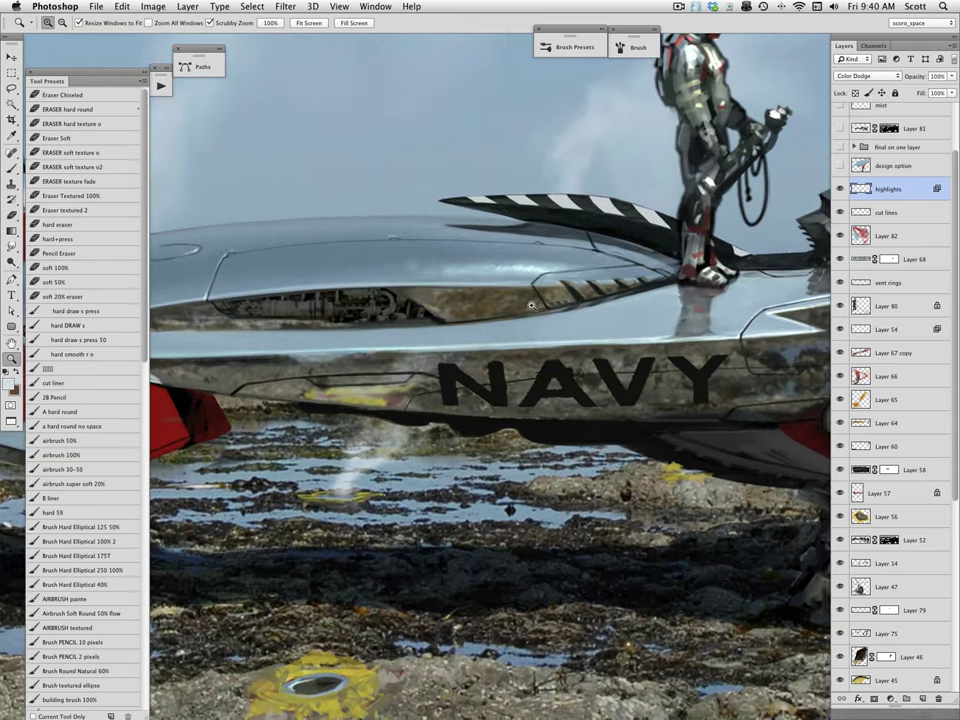
{"action": "left_click_drag", "start_coordinate": [529, 306], "coordinate": [556, 309]}
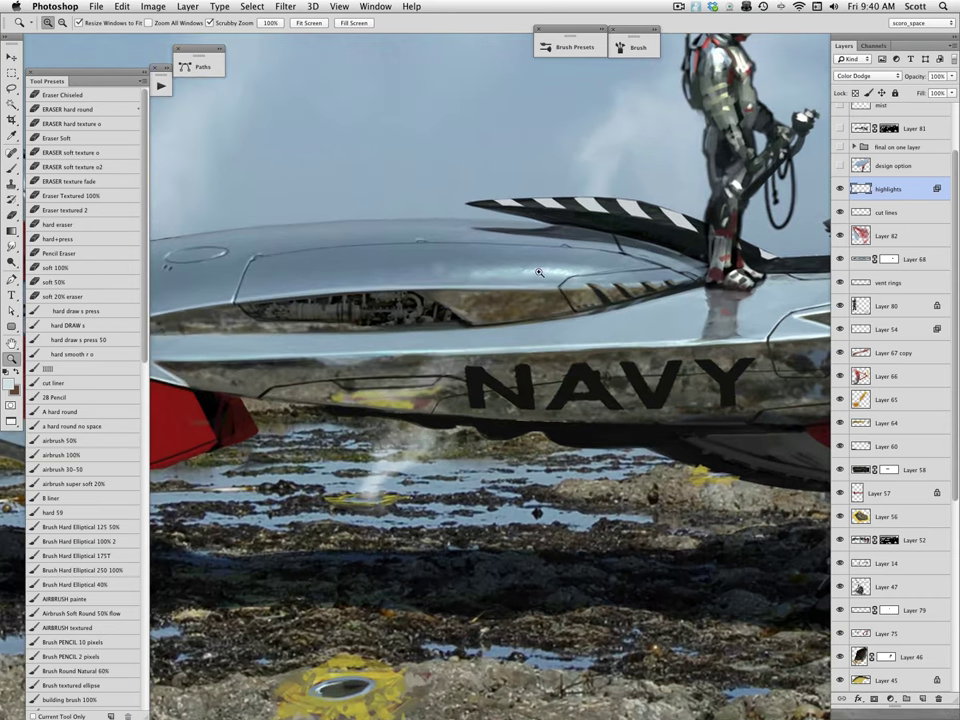
{"action": "left_click", "coordinate": [603, 462], "text": "alt"}
{"action": "left_click", "coordinate": [650, 467], "text": "alt"}
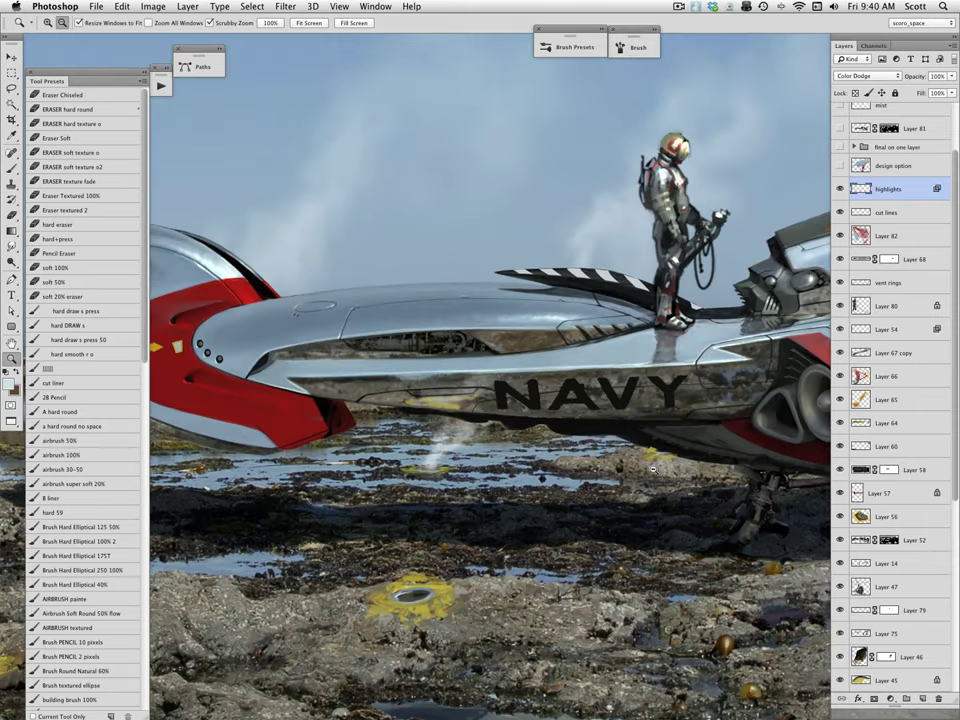
{"action": "left_click", "coordinate": [650, 470], "text": "alt"}
{"action": "left_click_drag", "start_coordinate": [630, 482], "coordinate": [579, 439]}
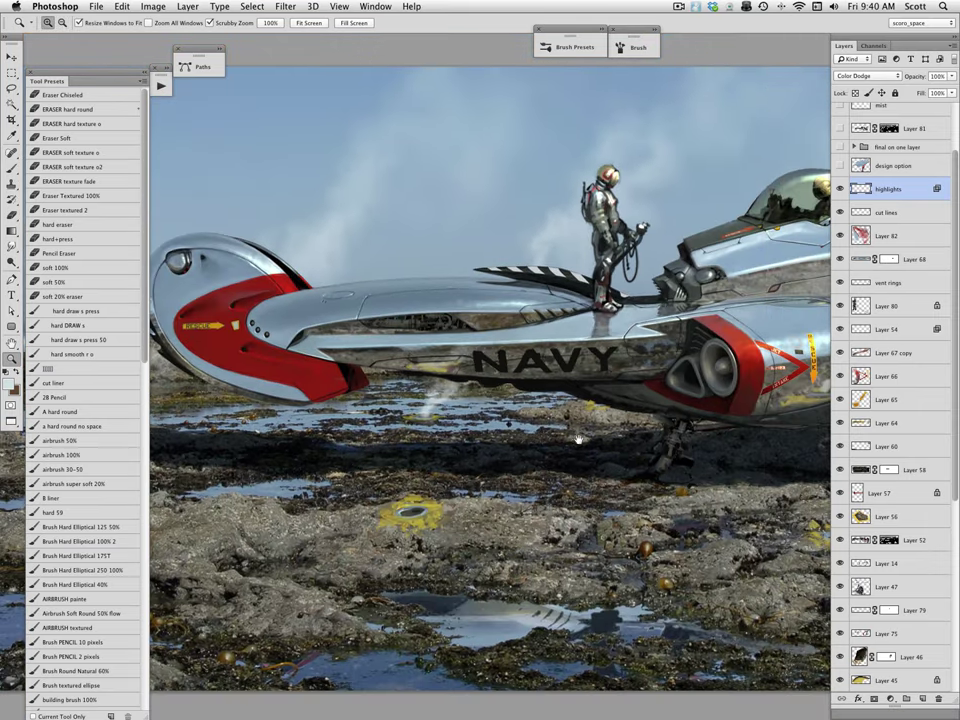
{"action": "left_click_drag", "start_coordinate": [616, 454], "coordinate": [495, 450]}
{"action": "left_click", "coordinate": [585, 398], "text": "alt"}
{"action": "left_click", "coordinate": [588, 412]}
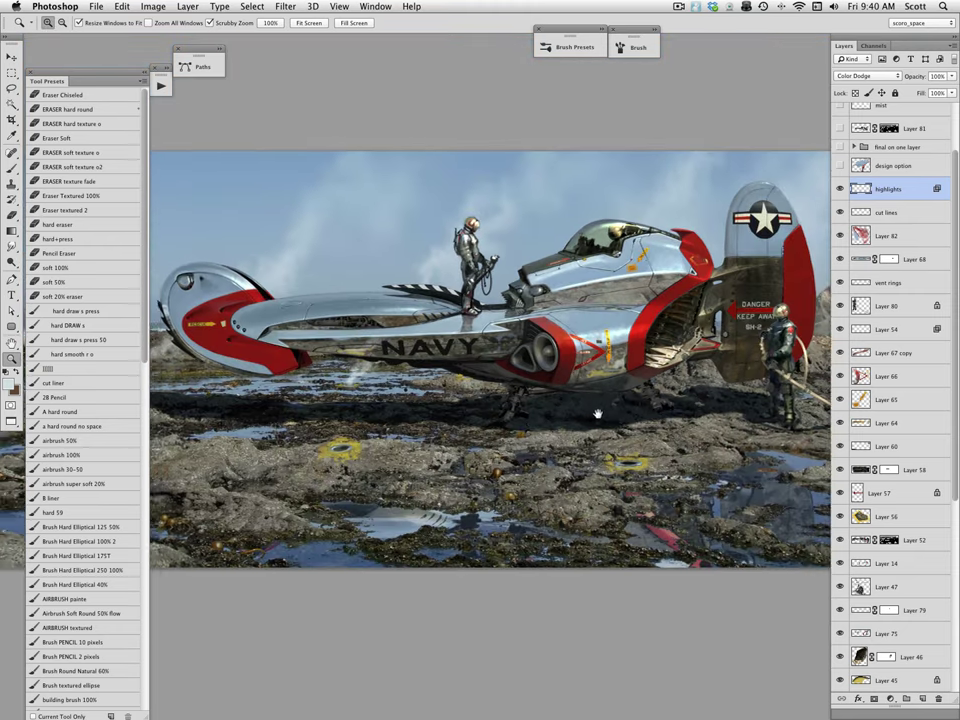
- Show and select the design option layer, compare it with the current fuselage, and hide it again
{"action": "left_click", "coordinate": [840, 167]}
{"action": "left_click", "coordinate": [885, 166]}
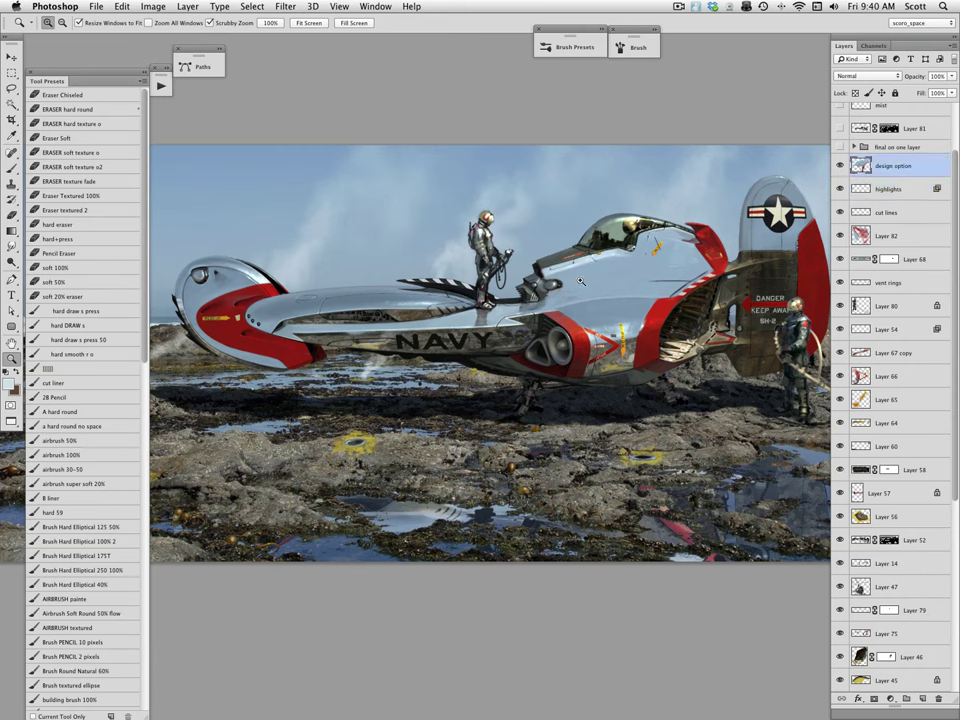
{"action": "left_click", "coordinate": [840, 167]}
{"action": "left_click", "coordinate": [840, 167]}
{"action": "left_click", "coordinate": [840, 167]}
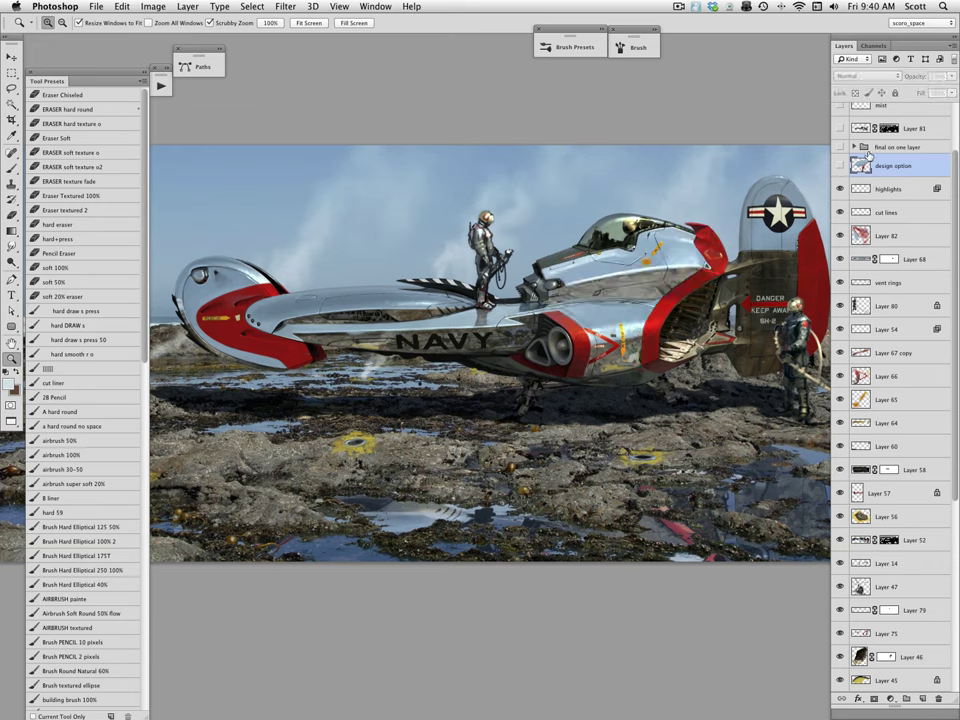
- Hide all individual layers above the Background and reveal the final on one layer group in their place
{"action": "left_click", "coordinate": [840, 148]}
{"action": "left_click", "coordinate": [840, 148]}
{"action": "left_click_drag", "start_coordinate": [840, 189], "coordinate": [840, 682]}
{"action": "scroll", "coordinate": [955, 460], "scroll_direction": "down", "scroll_amount": 10}
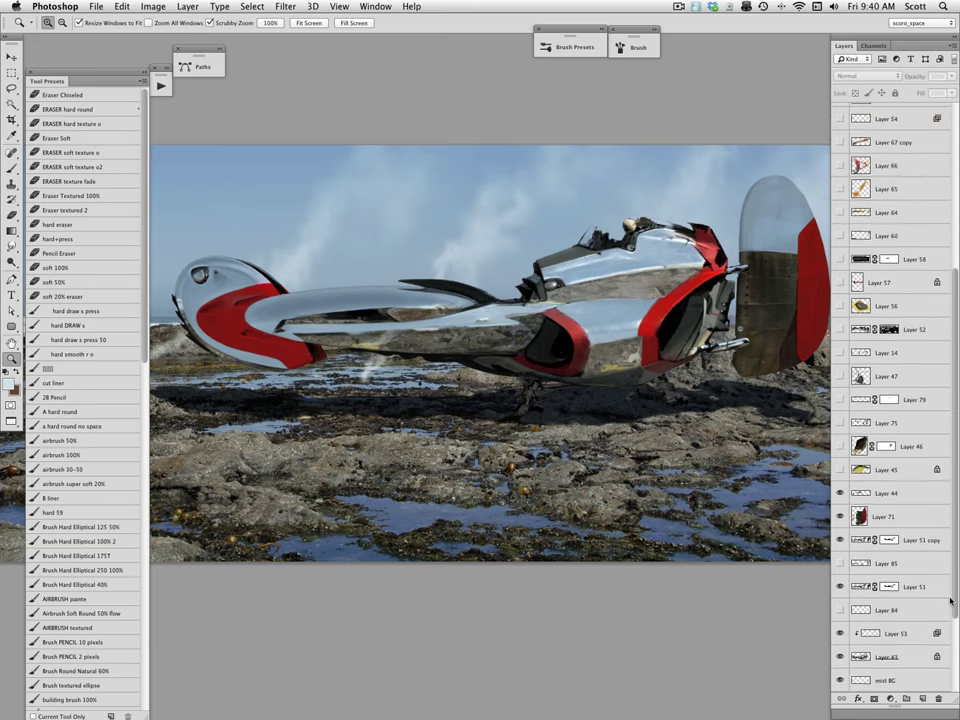
{"action": "left_click_drag", "start_coordinate": [840, 447], "coordinate": [840, 657]}
{"action": "scroll", "coordinate": [955, 596], "scroll_direction": "up", "scroll_amount": 12}
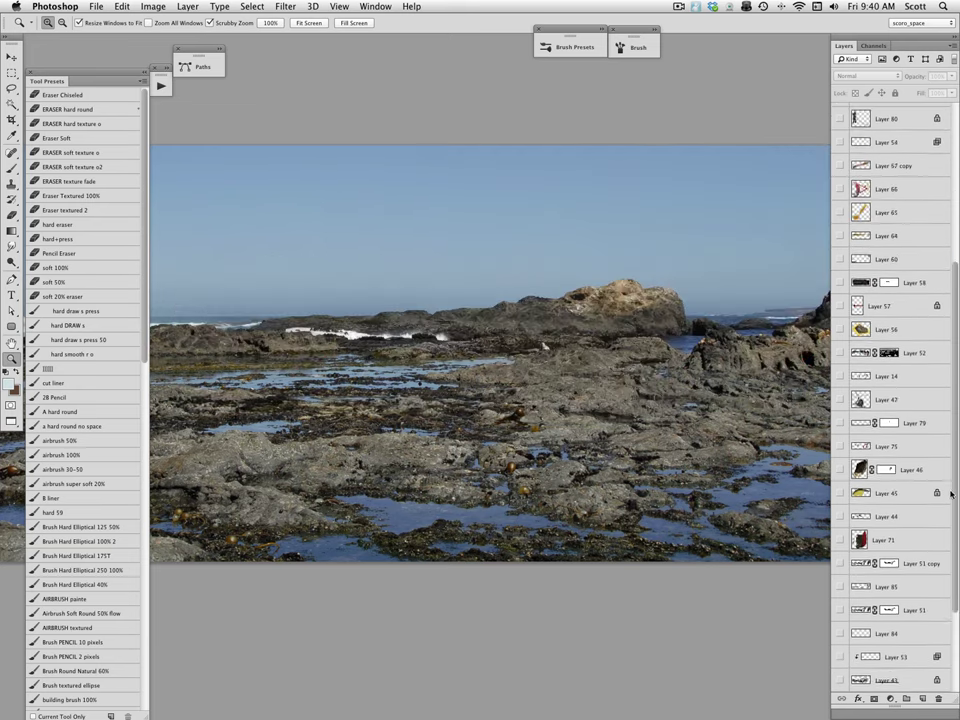
{"action": "left_click", "coordinate": [840, 217]}
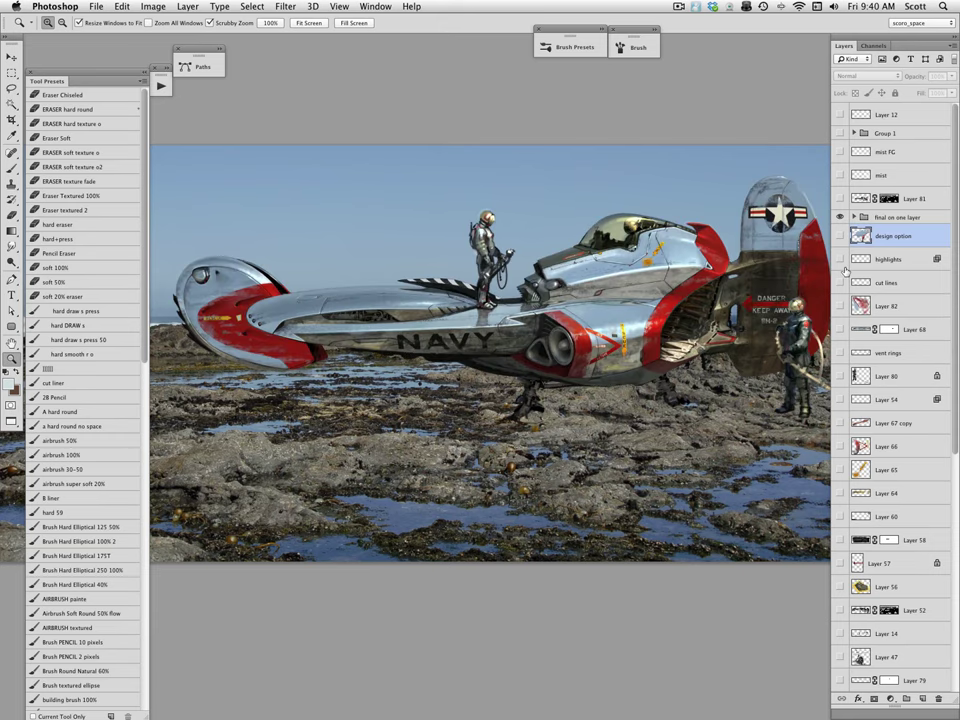
- Reveal the ground shadow on Layer 76 beneath the merged aircraft
{"action": "left_click_drag", "start_coordinate": [614, 481], "coordinate": [604, 458]}
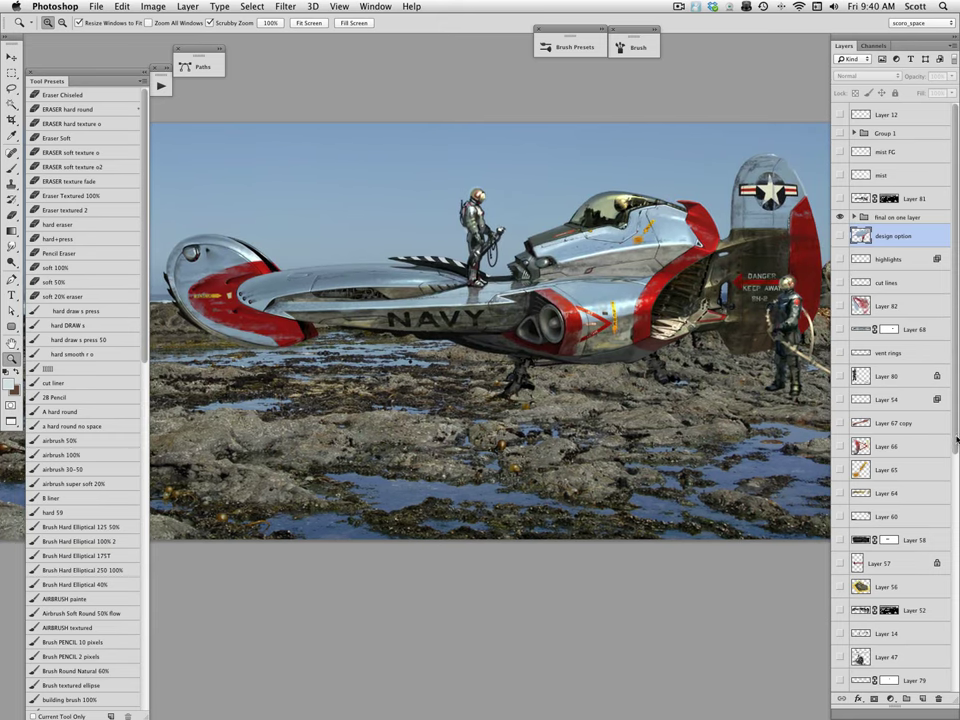
{"action": "left_click_drag", "start_coordinate": [955, 444], "coordinate": [952, 489]}
{"action": "scroll", "coordinate": [953, 489], "scroll_direction": "down", "scroll_amount": 10}
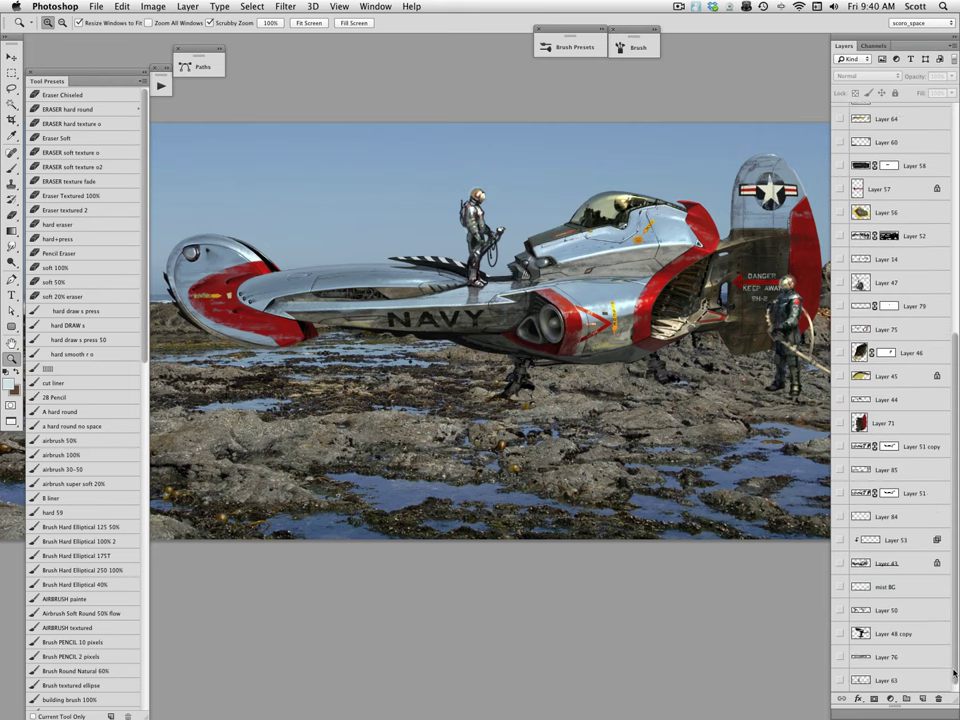
{"action": "left_click", "coordinate": [840, 634]}
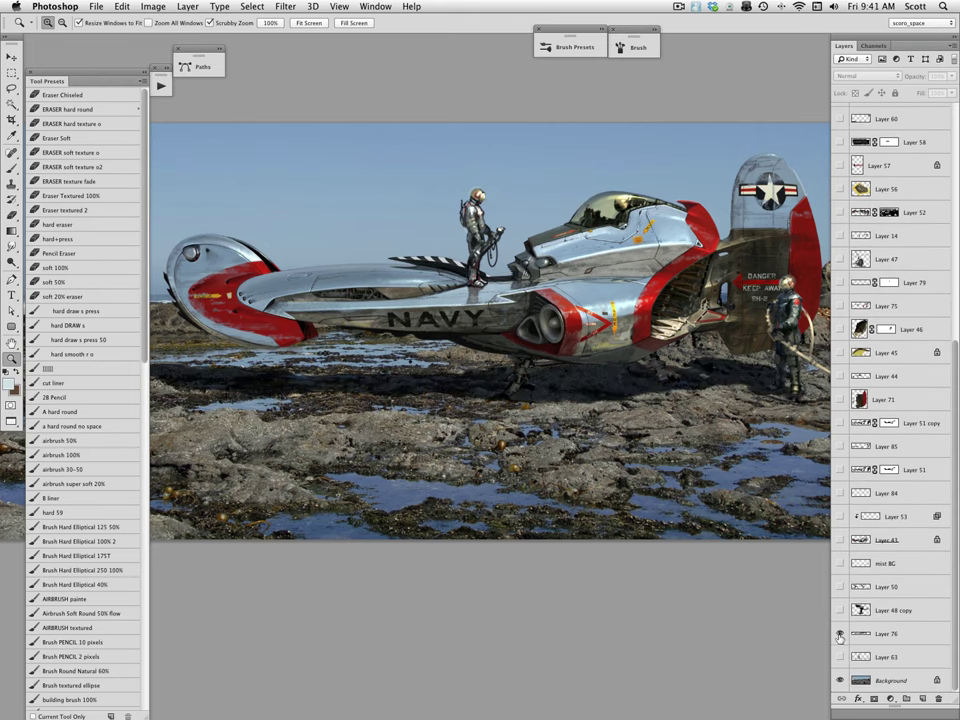
{"action": "scroll", "coordinate": [756, 505], "scroll_direction": "up", "scroll_amount": 5}
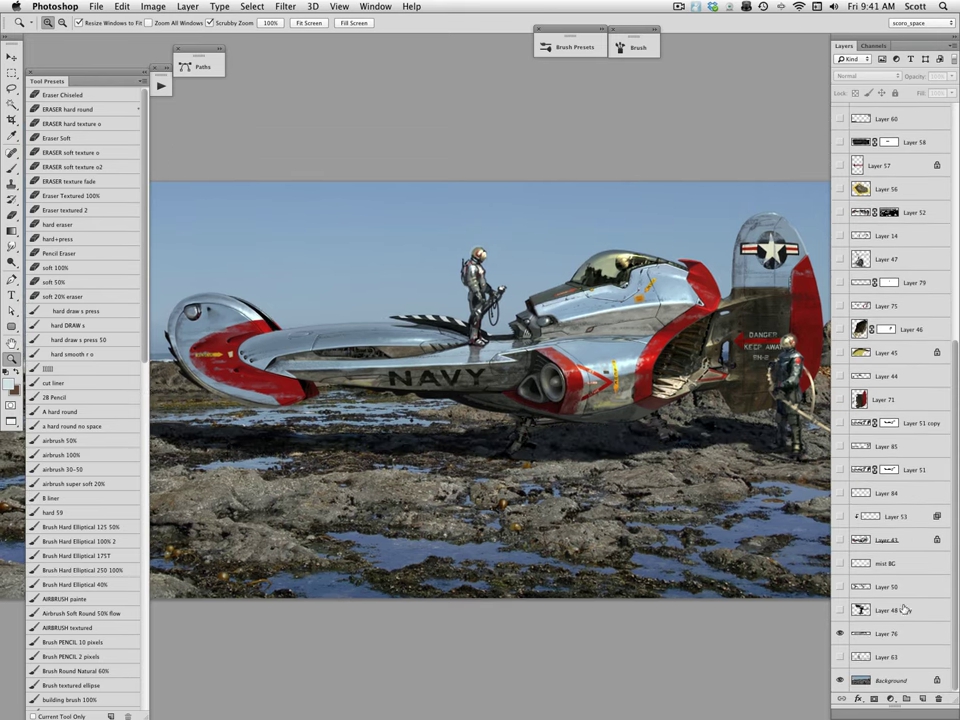
{"action": "left_click_drag", "start_coordinate": [955, 610], "coordinate": [952, 340]}
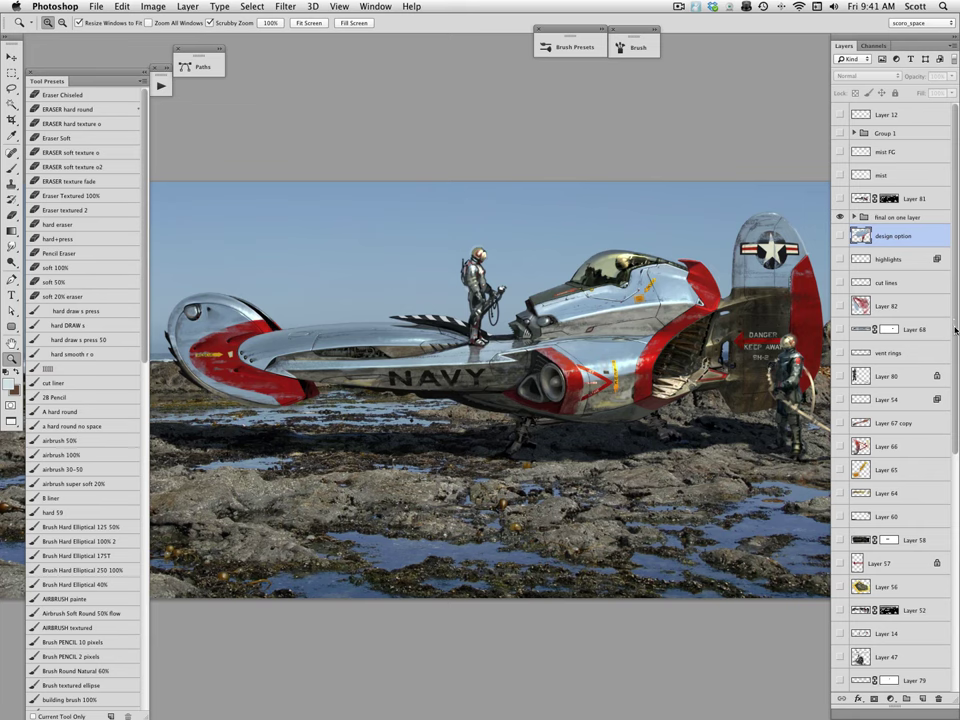
{"action": "left_click_drag", "start_coordinate": [957, 333], "coordinate": [954, 580]}
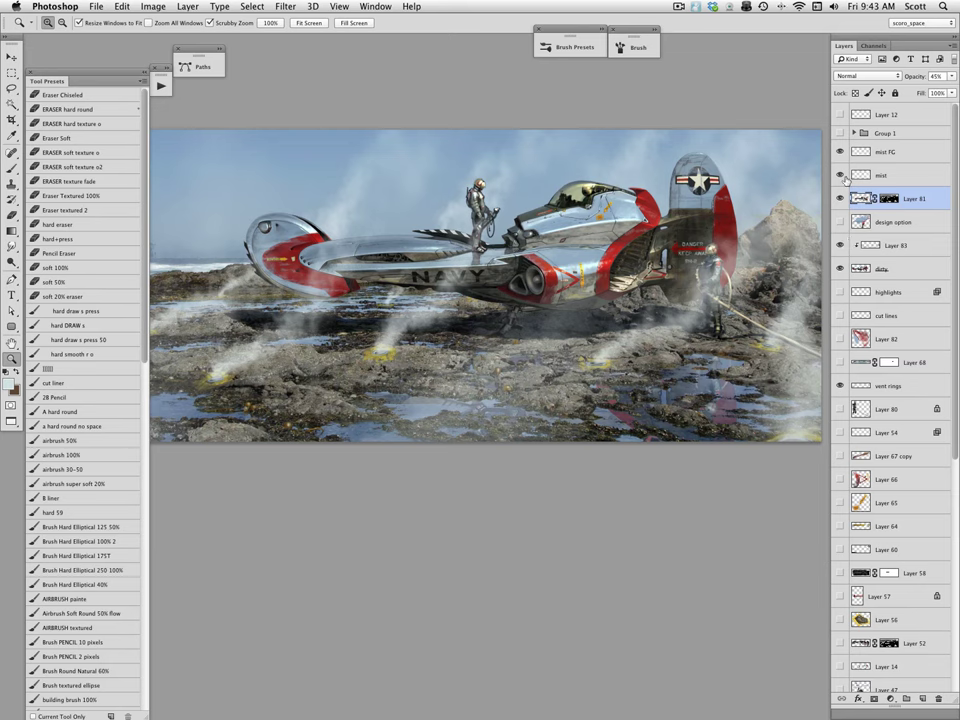
- Hide the mist and mist FG layers, and briefly disable Layer 81's mask to view the full reflection
{"action": "left_click_drag", "start_coordinate": [840, 175], "coordinate": [840, 151]}
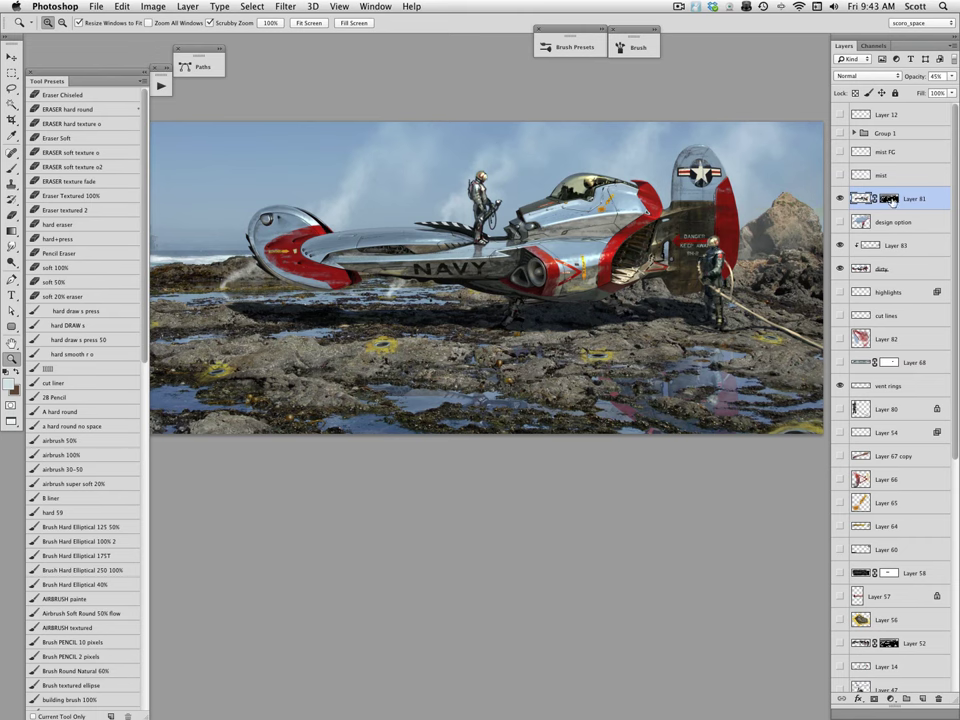
{"action": "left_click", "coordinate": [890, 199], "text": "shift"}
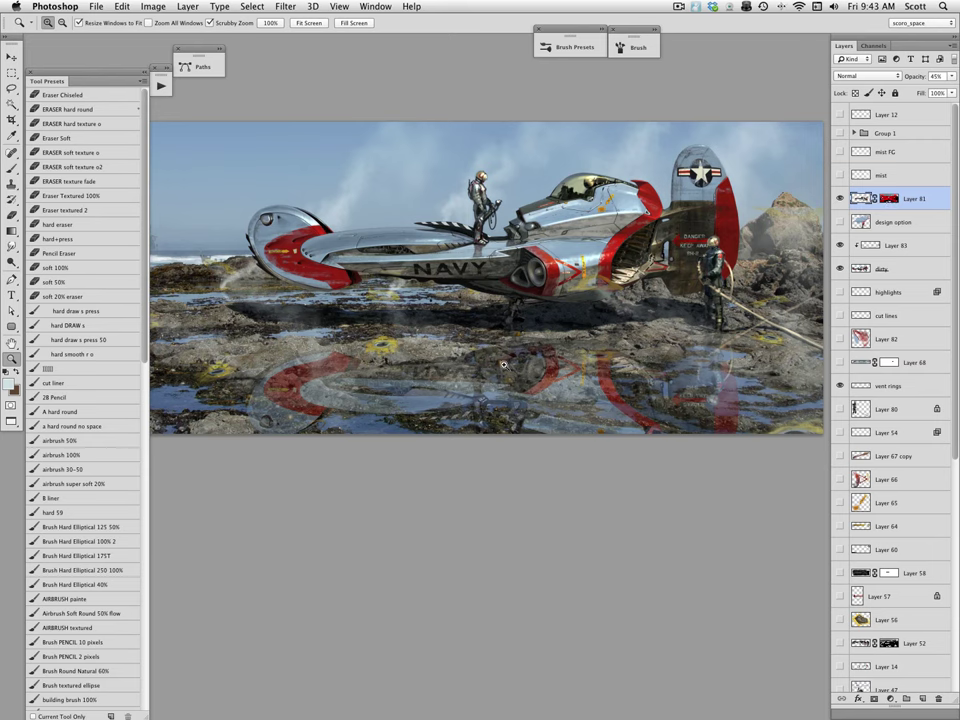
{"action": "left_click", "coordinate": [886, 199], "text": "shift"}
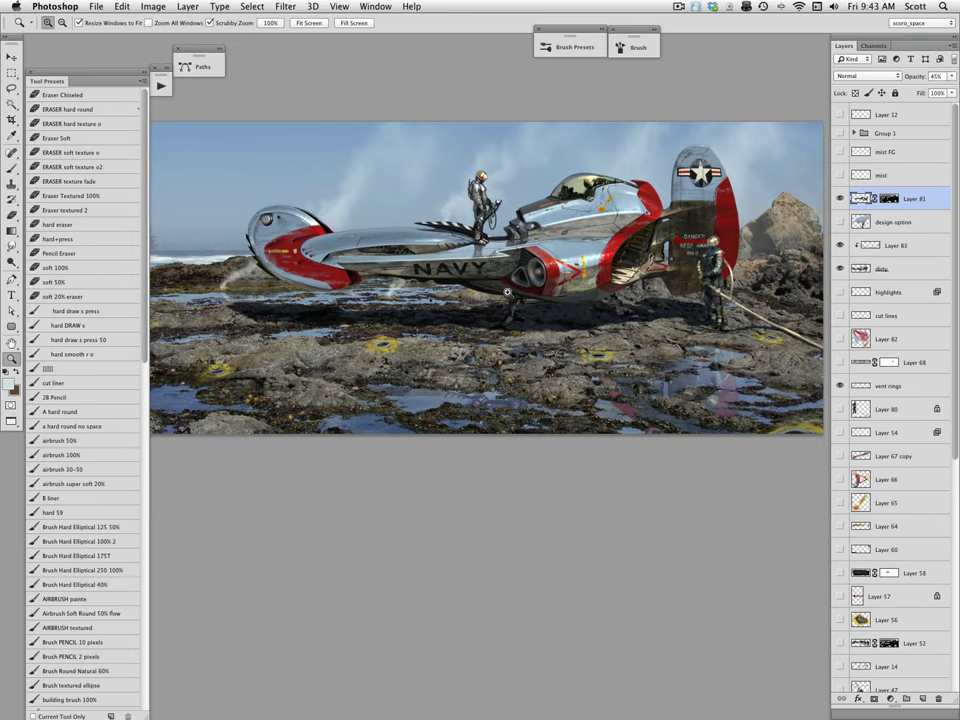
- Examine the chrome aircraft up close from the nose disc along the NAVY fuselage to the engine intakes and tail
{"action": "left_click", "coordinate": [478, 286]}
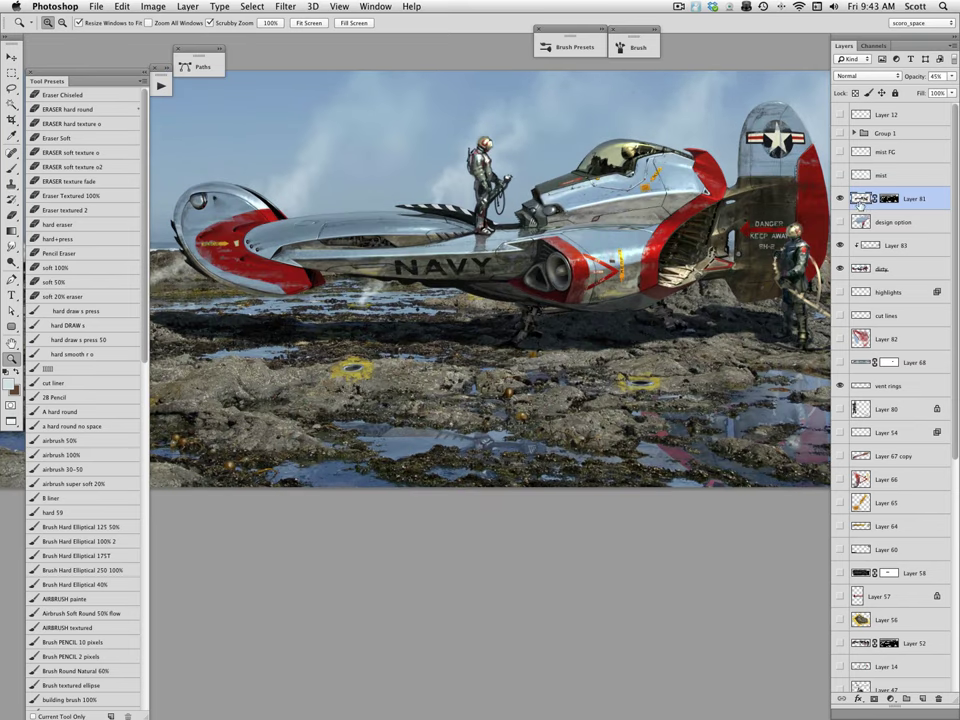
{"action": "left_click", "coordinate": [292, 265]}
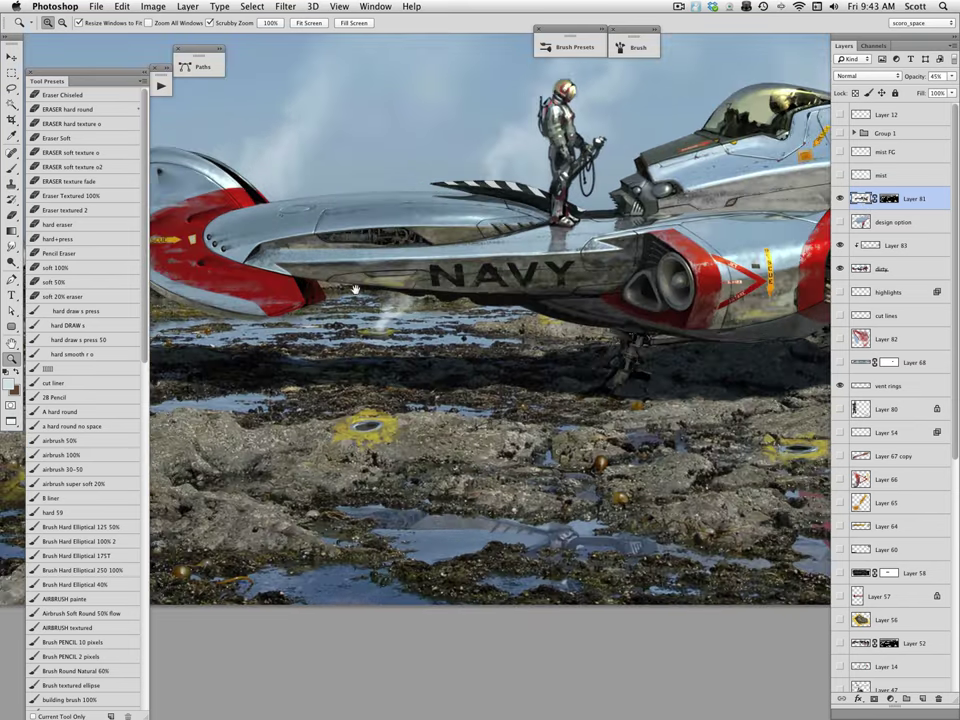
{"action": "left_click", "coordinate": [288, 263]}
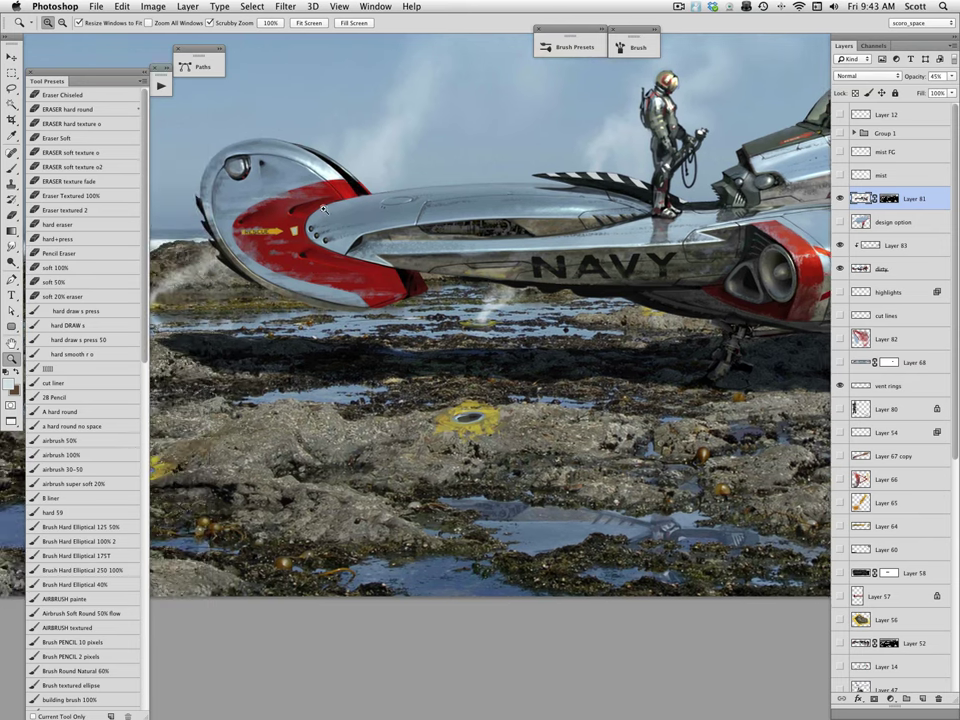
{"action": "left_click", "coordinate": [384, 298]}
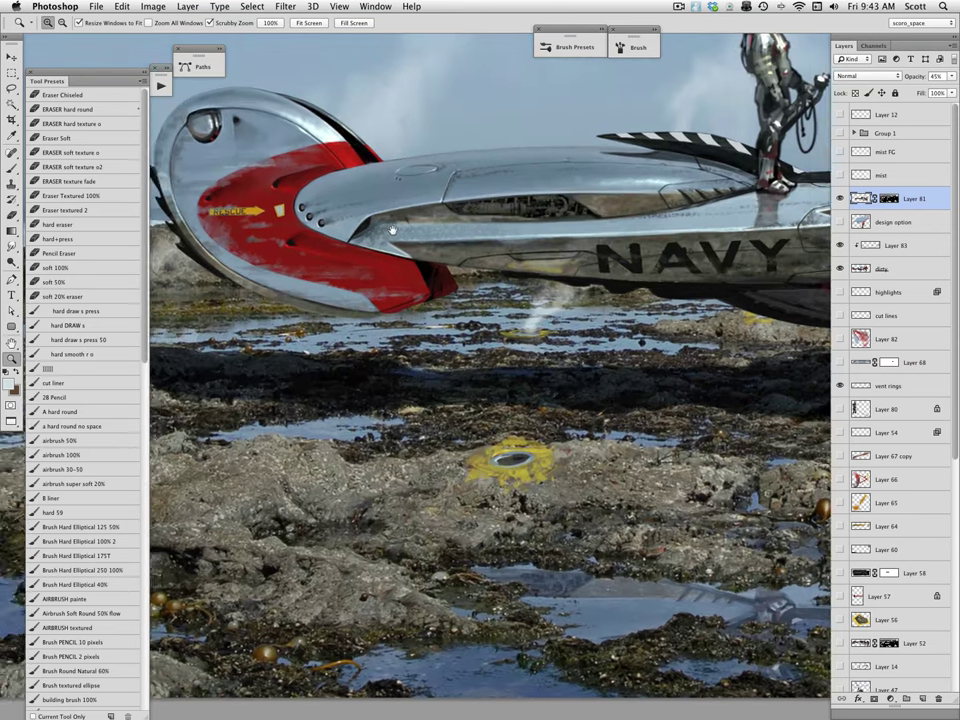
{"action": "left_click_drag", "start_coordinate": [393, 230], "coordinate": [412, 231]}
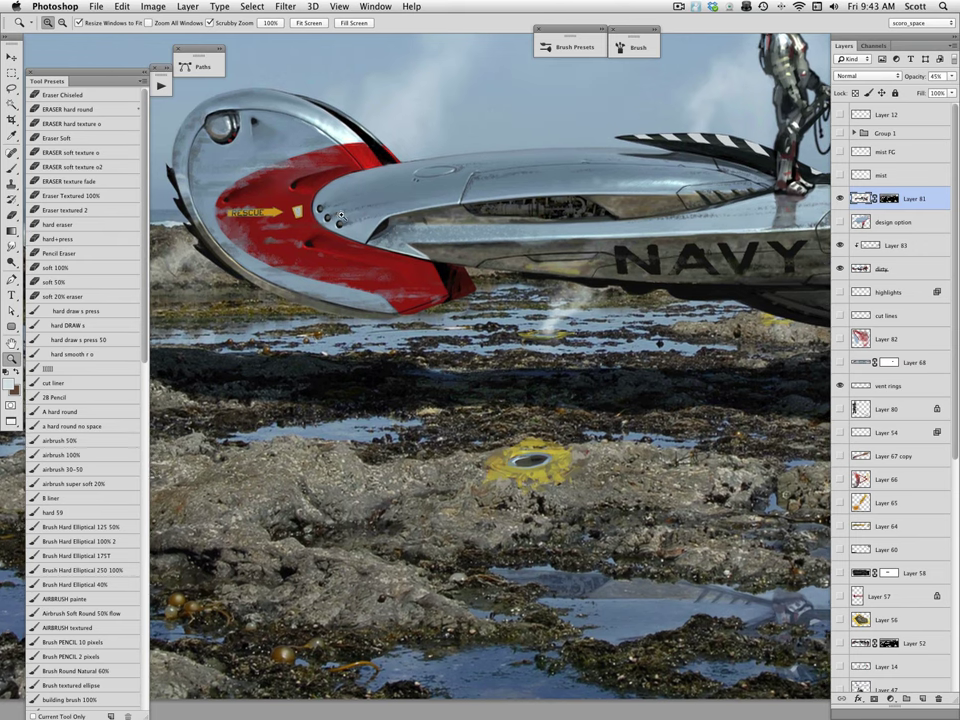
{"action": "scroll", "coordinate": [527, 237], "scroll_direction": "right", "scroll_amount": 5}
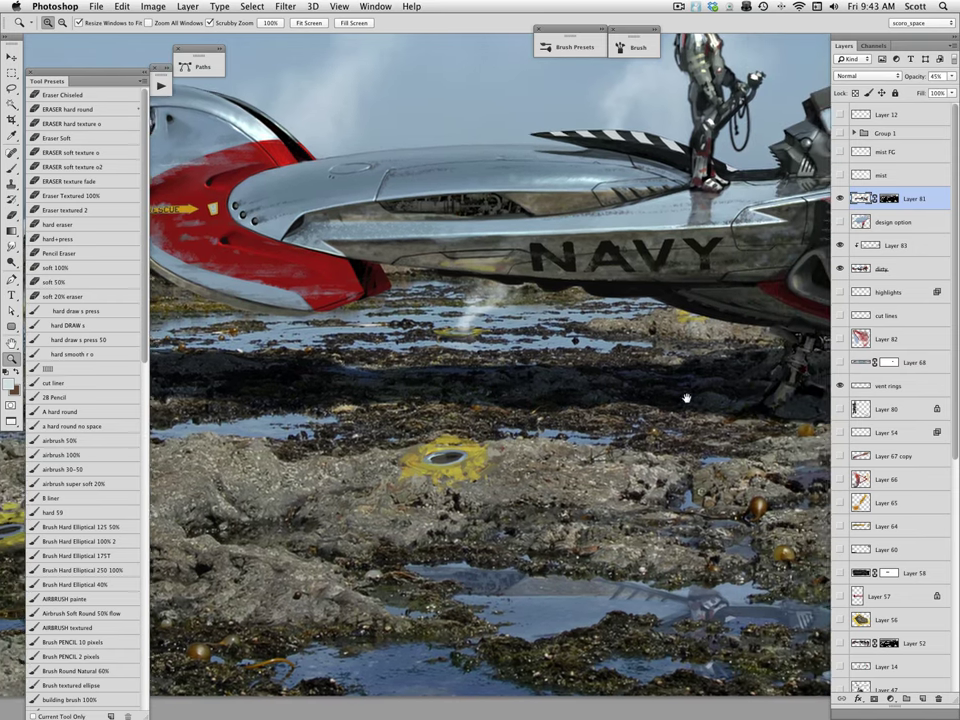
{"action": "left_click_drag", "start_coordinate": [688, 399], "coordinate": [311, 422]}
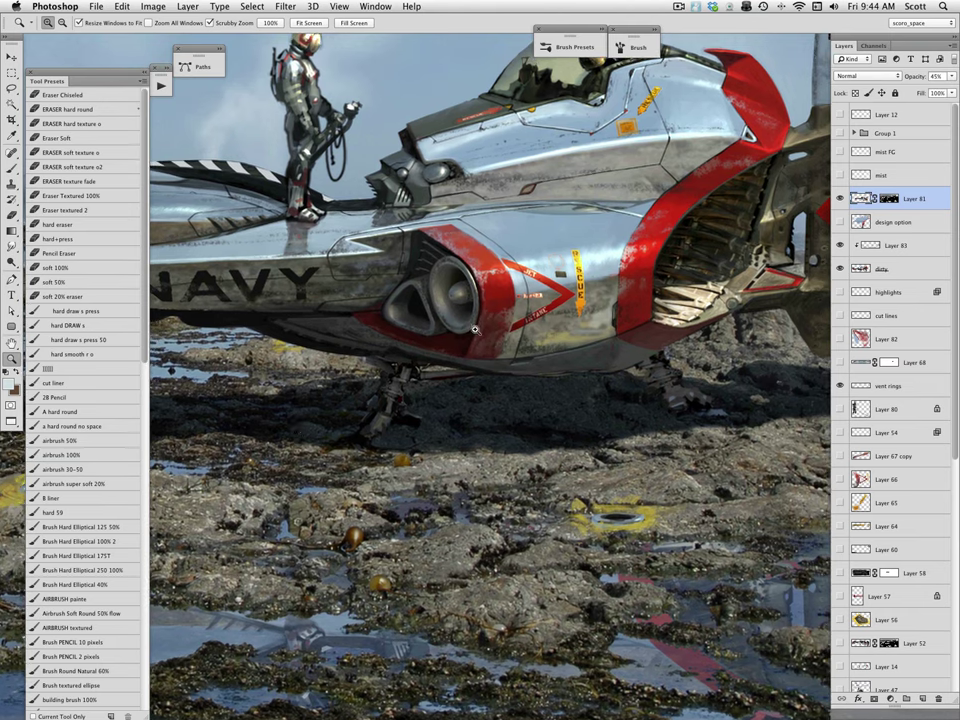
{"action": "left_click_drag", "start_coordinate": [512, 320], "coordinate": [327, 423]}
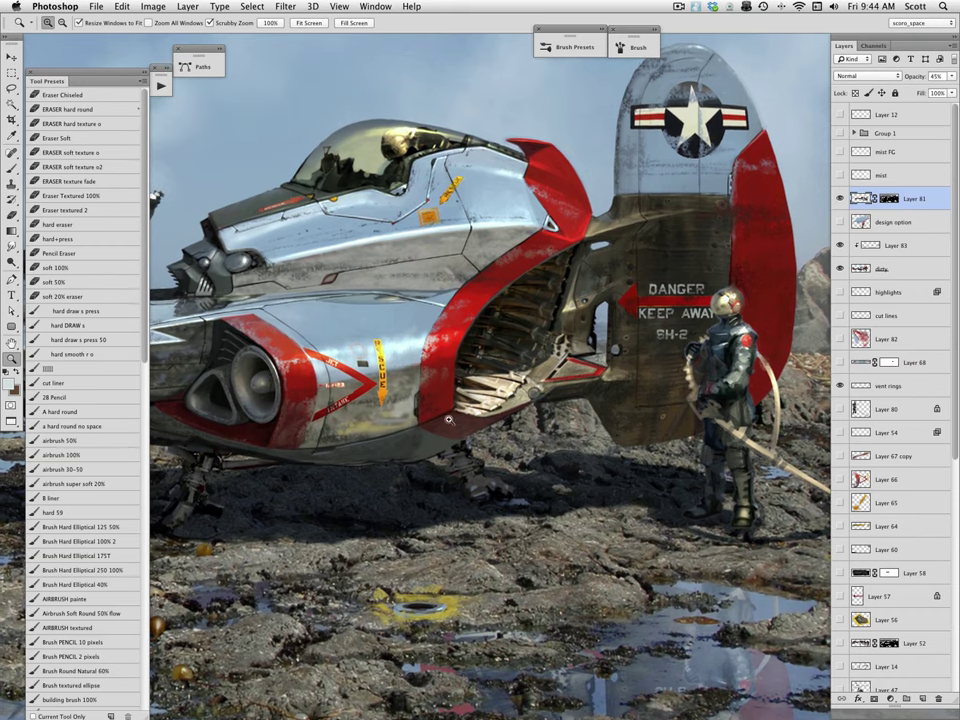
- Show the mist layer over the rocks and aircraft with the whole painting in view
{"action": "left_click", "coordinate": [456, 402], "text": "alt"}
{"action": "left_click", "coordinate": [465, 425], "text": "alt"}
{"action": "left_click", "coordinate": [464, 459], "text": "alt"}
{"action": "left_click_drag", "start_coordinate": [492, 474], "coordinate": [613, 323]}
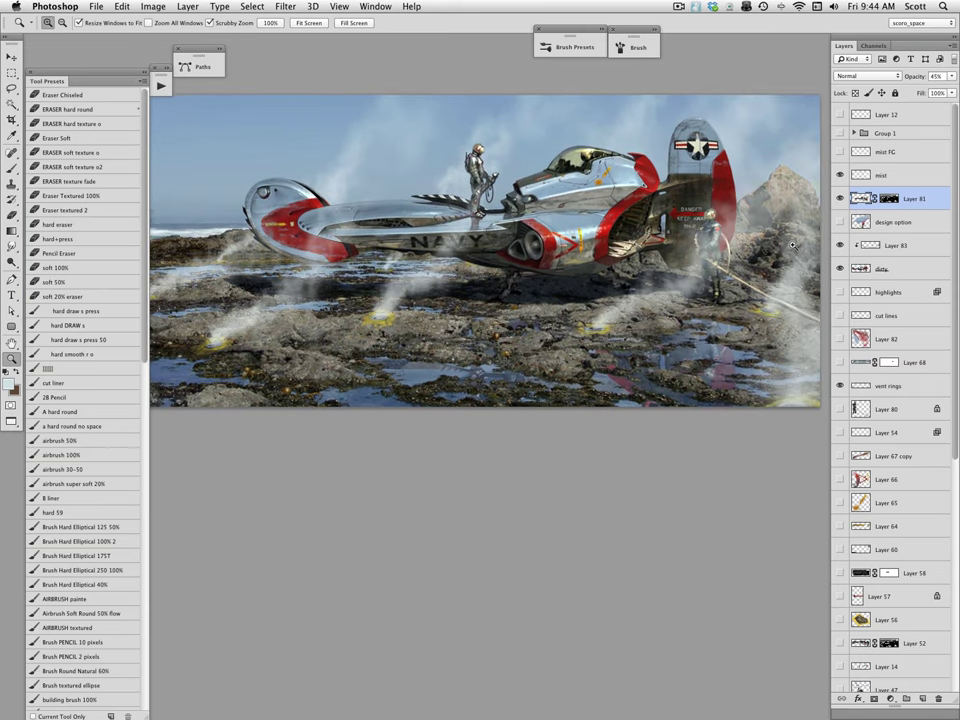
{"action": "scroll", "coordinate": [712, 292], "scroll_direction": "right", "scroll_amount": 1}
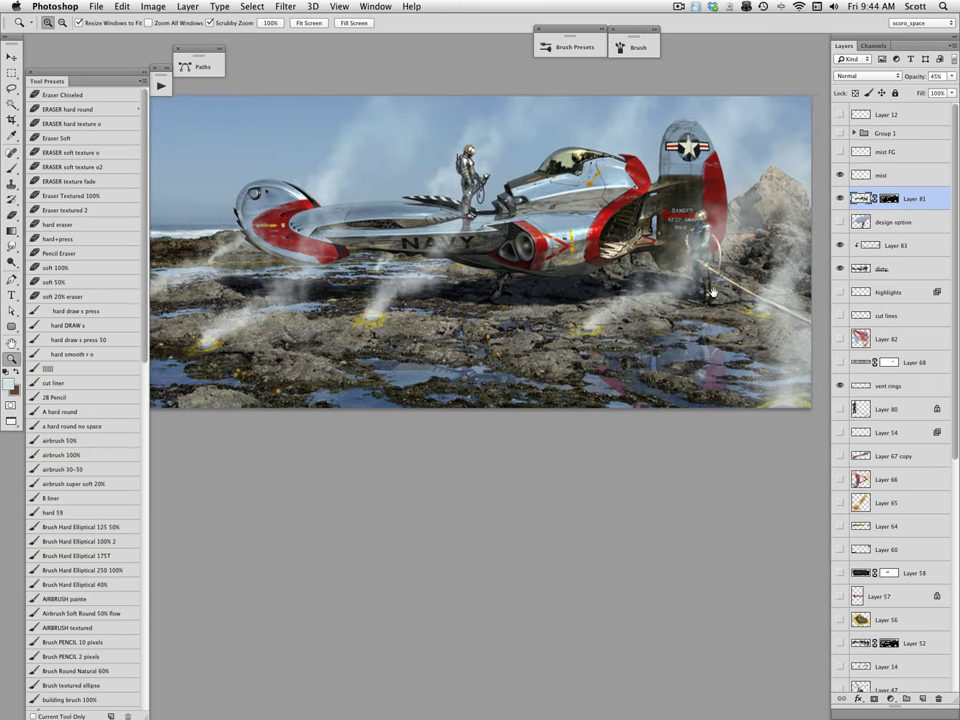
{"action": "left_click_drag", "start_coordinate": [712, 292], "coordinate": [703, 296]}
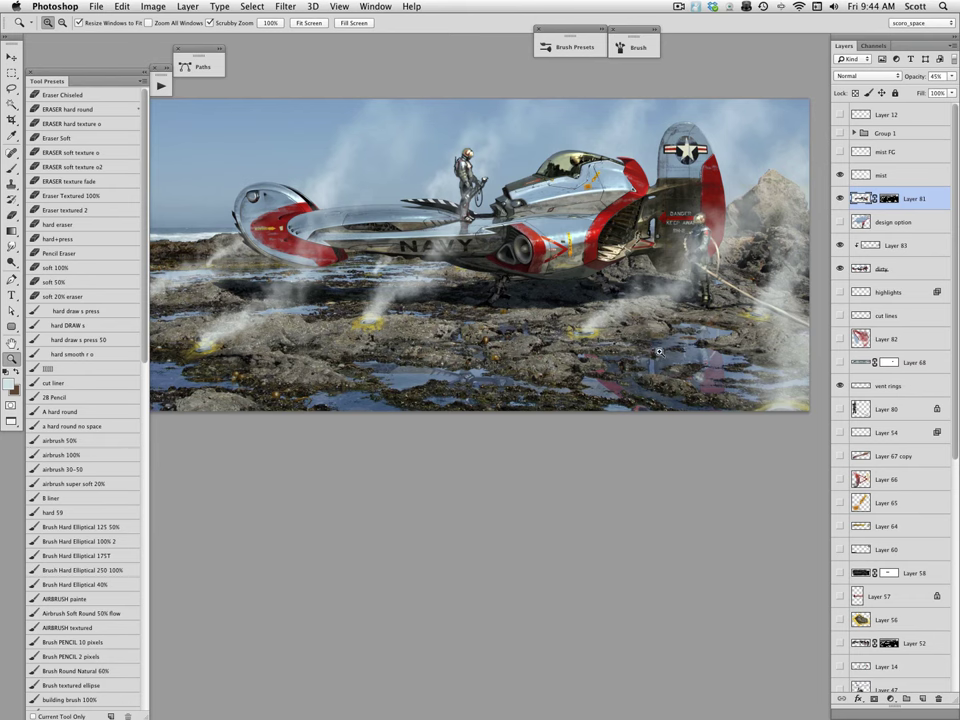
- Show the mist FG layer, compare the scene with and without it, and select that layer
{"action": "left_click", "coordinate": [840, 152]}
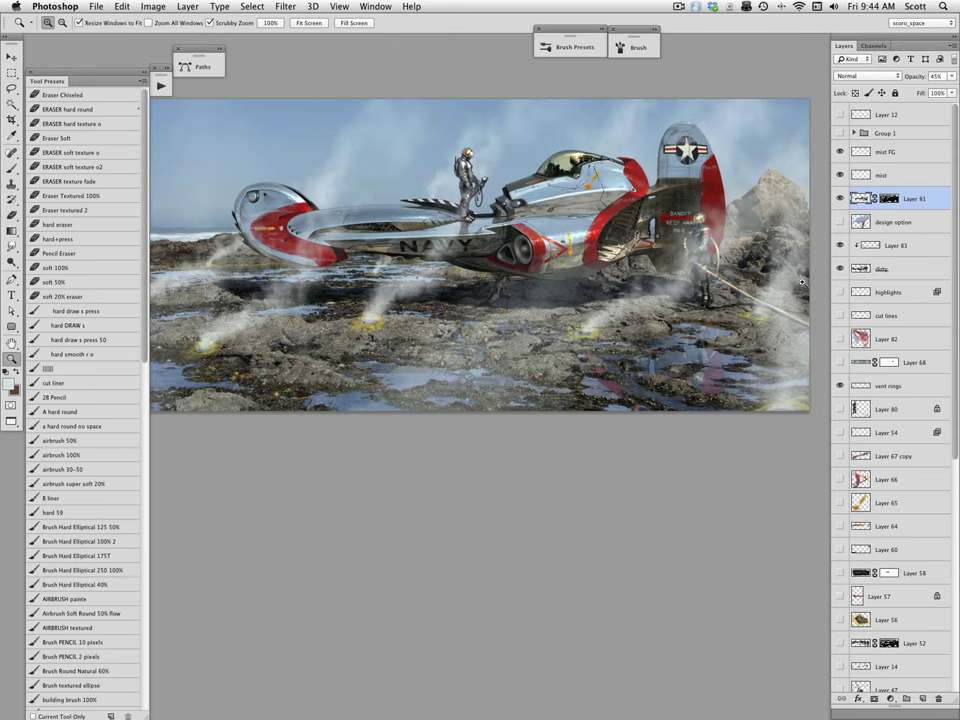
{"action": "left_click", "coordinate": [840, 153]}
{"action": "left_click", "coordinate": [840, 153]}
{"action": "left_click", "coordinate": [866, 154]}
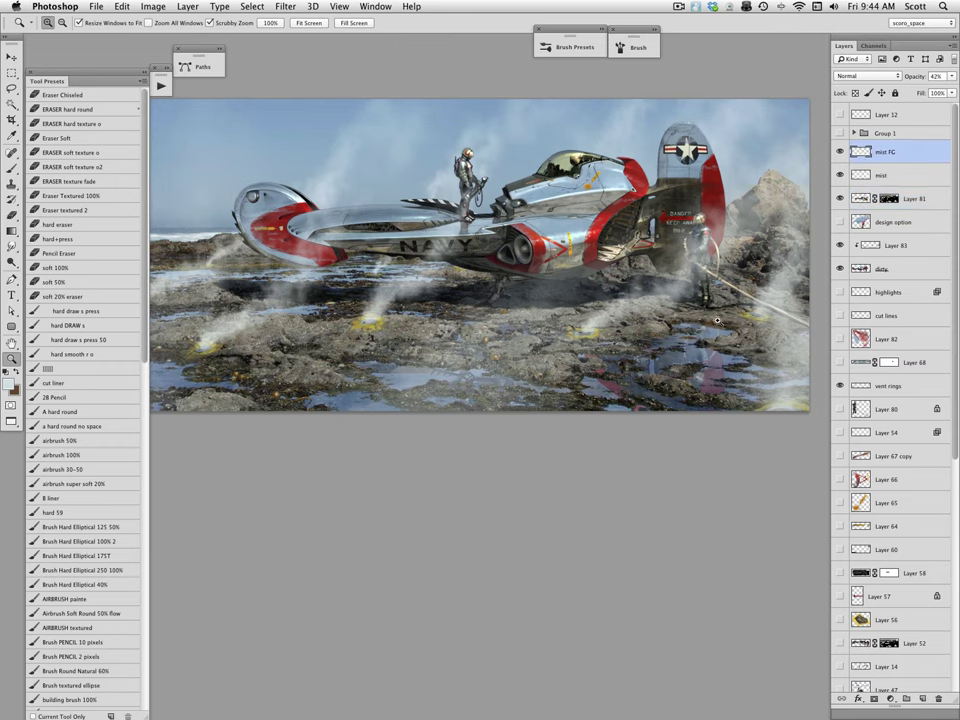
- Briefly show Group 1 and Layer 12 over the painting, select Layer 12, and leave both hidden
{"action": "mouse_move", "coordinate": [525, 350]}
{"action": "left_mouse_down"}
{"action": "mouse_move", "coordinate": [539, 359]}
{"action": "mouse_move", "coordinate": [547, 349]}
{"action": "left_mouse_up"}
{"action": "left_click", "coordinate": [546, 368], "text": "alt"}
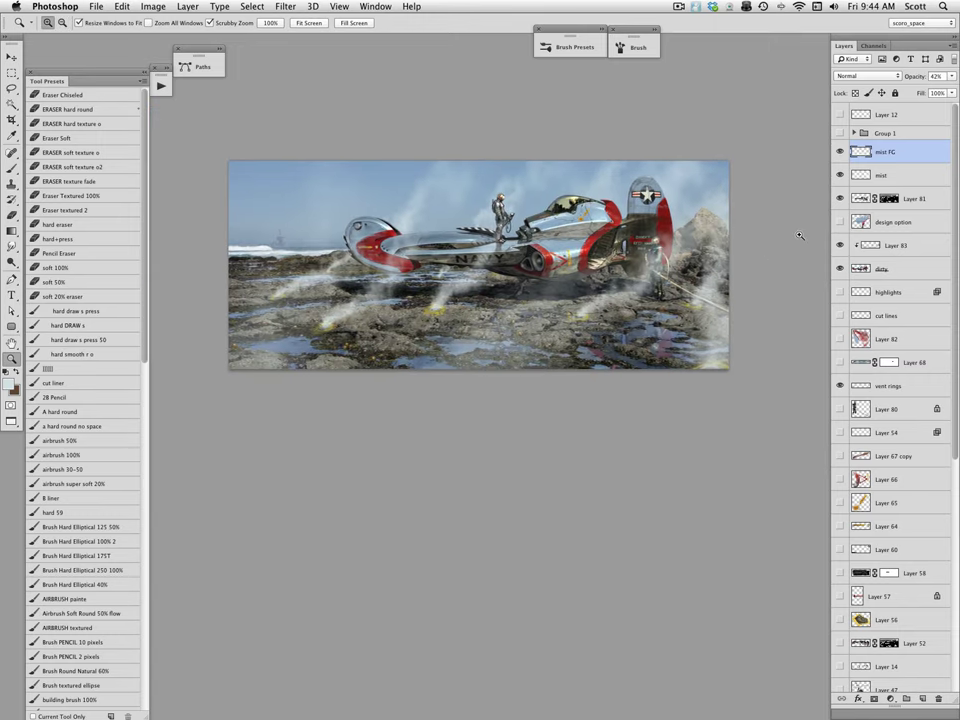
{"action": "left_click", "coordinate": [840, 133]}
{"action": "left_click", "coordinate": [840, 133]}
{"action": "scroll", "coordinate": [632, 268], "scroll_direction": "up", "scroll_amount": 2}
{"action": "left_click", "coordinate": [840, 114]}
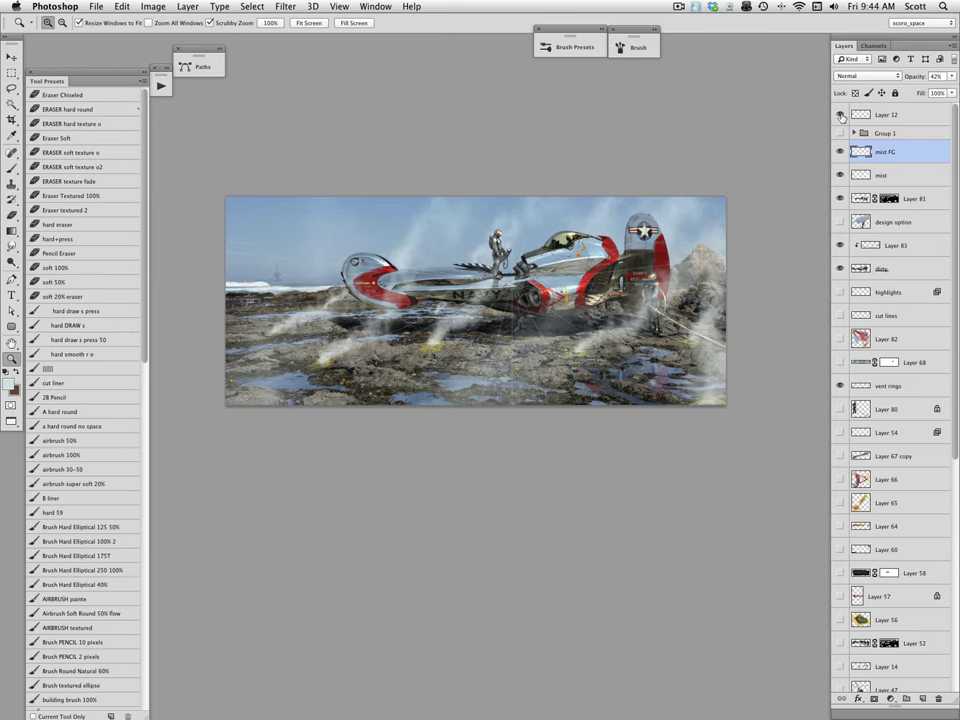
{"action": "left_click", "coordinate": [857, 118]}
{"action": "left_click", "coordinate": [841, 116]}
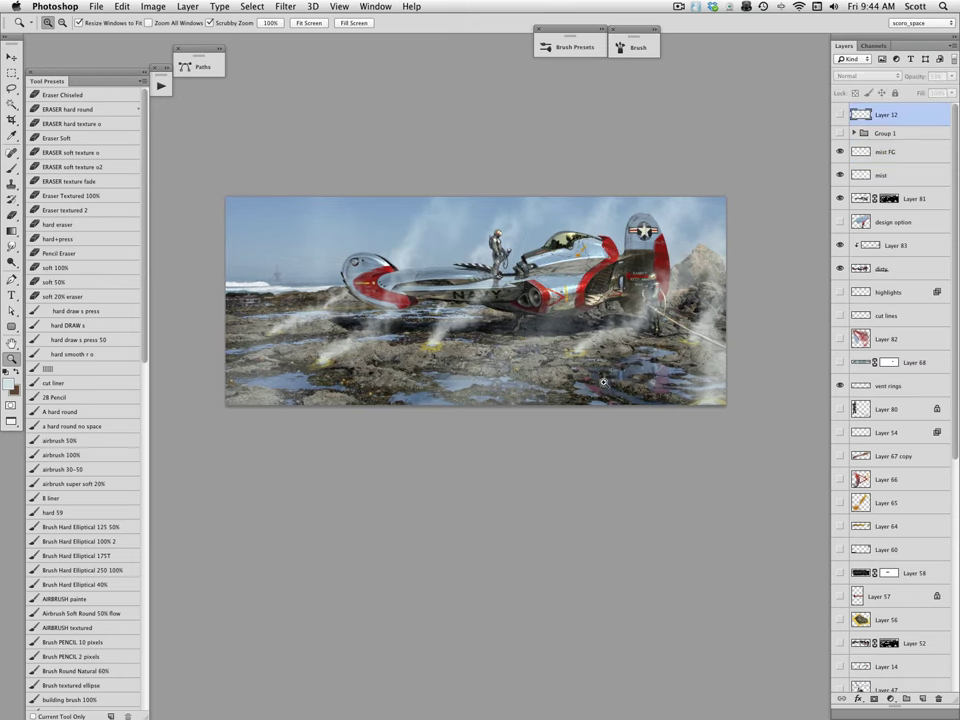
- Add a new empty layer above Layer 12 at the top of the layer stack
{"action": "left_click_drag", "start_coordinate": [499, 385], "coordinate": [483, 367]}
{"action": "left_click", "coordinate": [554, 316]}
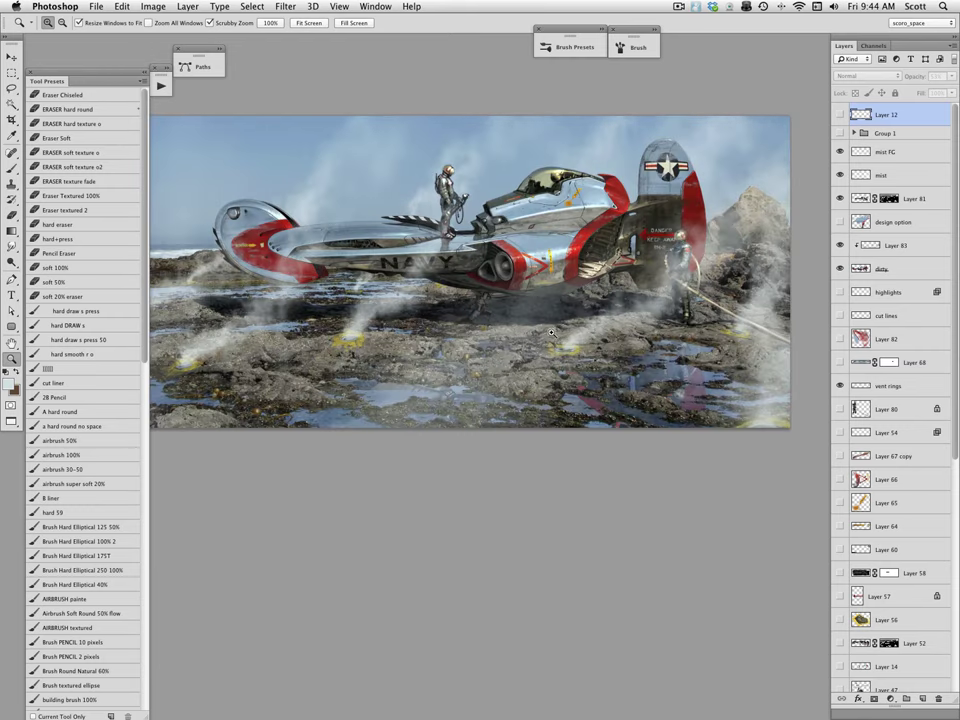
{"action": "left_click", "coordinate": [556, 336]}
{"action": "left_click_drag", "start_coordinate": [558, 343], "coordinate": [594, 372]}
{"action": "mouse_move", "coordinate": [551, 443]}
{"action": "left_mouse_down"}
{"action": "mouse_move", "coordinate": [556, 435]}
{"action": "mouse_move", "coordinate": [561, 448]}
{"action": "left_mouse_up"}
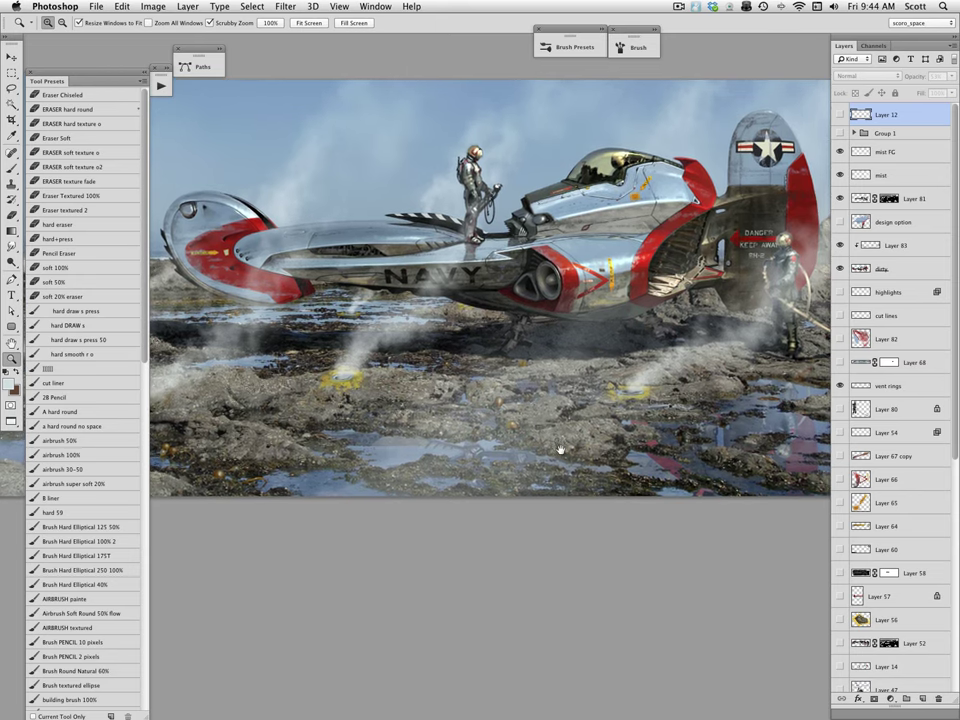
{"action": "scroll", "coordinate": [543, 472], "scroll_direction": "up", "scroll_amount": 1}
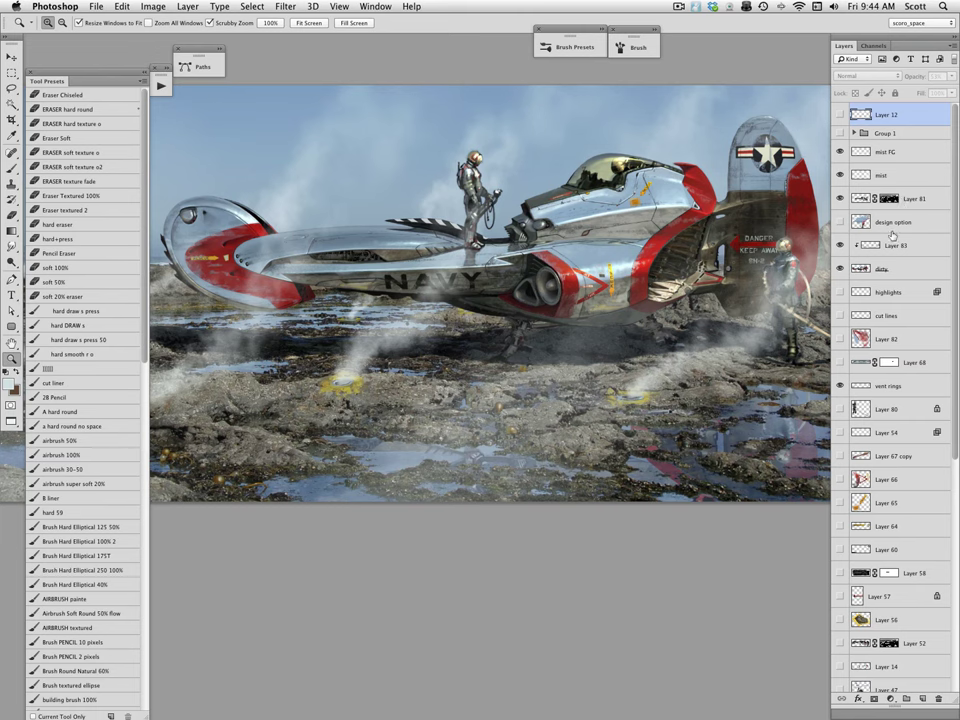
{"action": "left_click", "coordinate": [922, 698]}
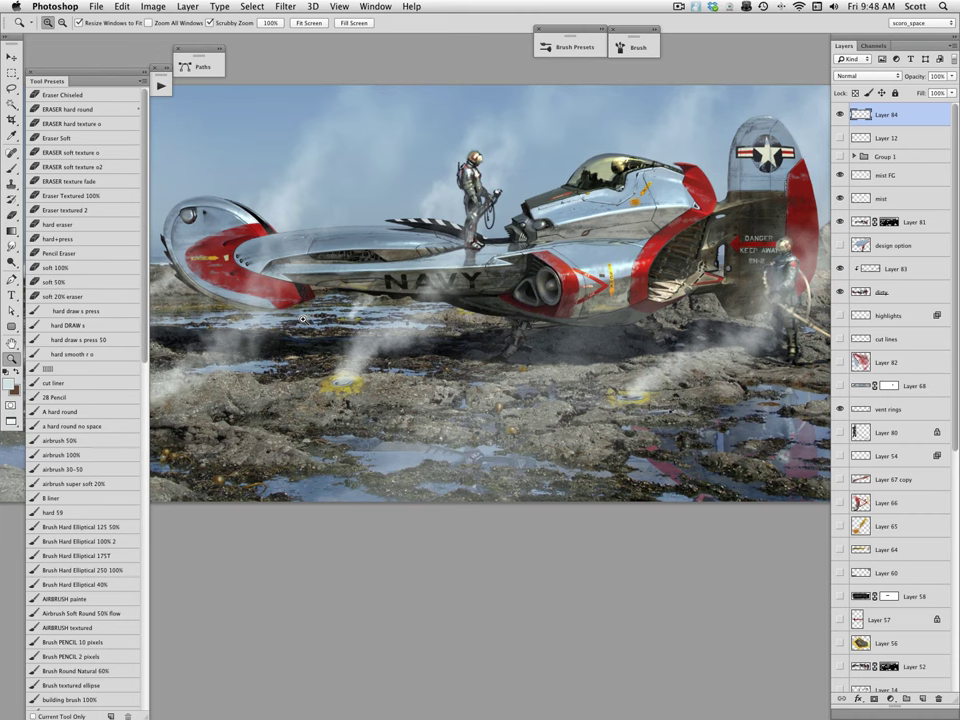
{"action": "left_click_drag", "start_coordinate": [531, 456], "coordinate": [533, 403]}
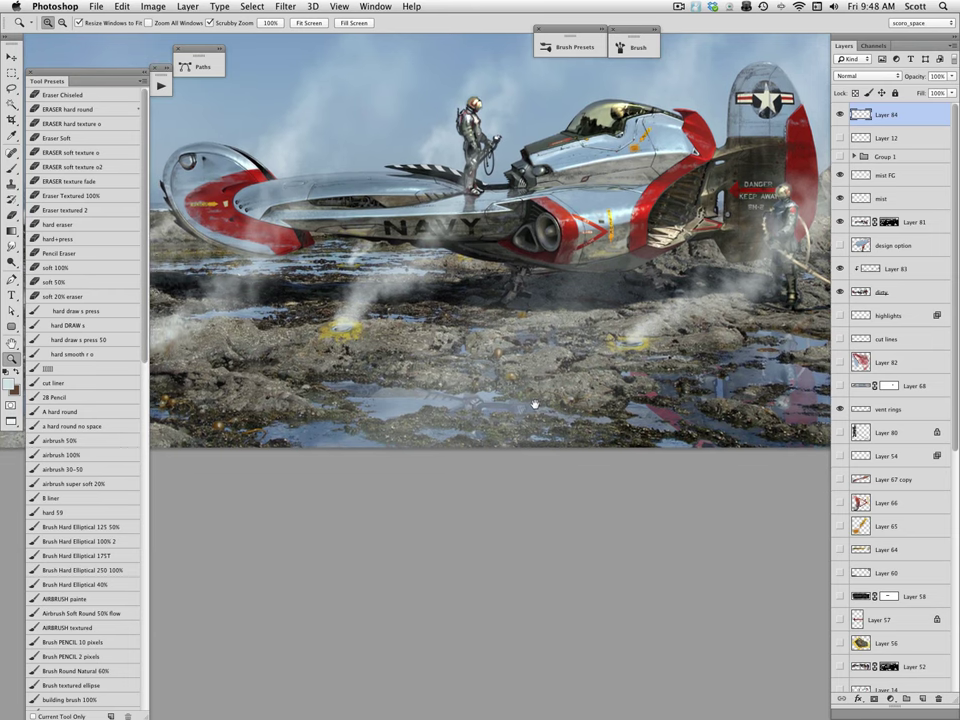